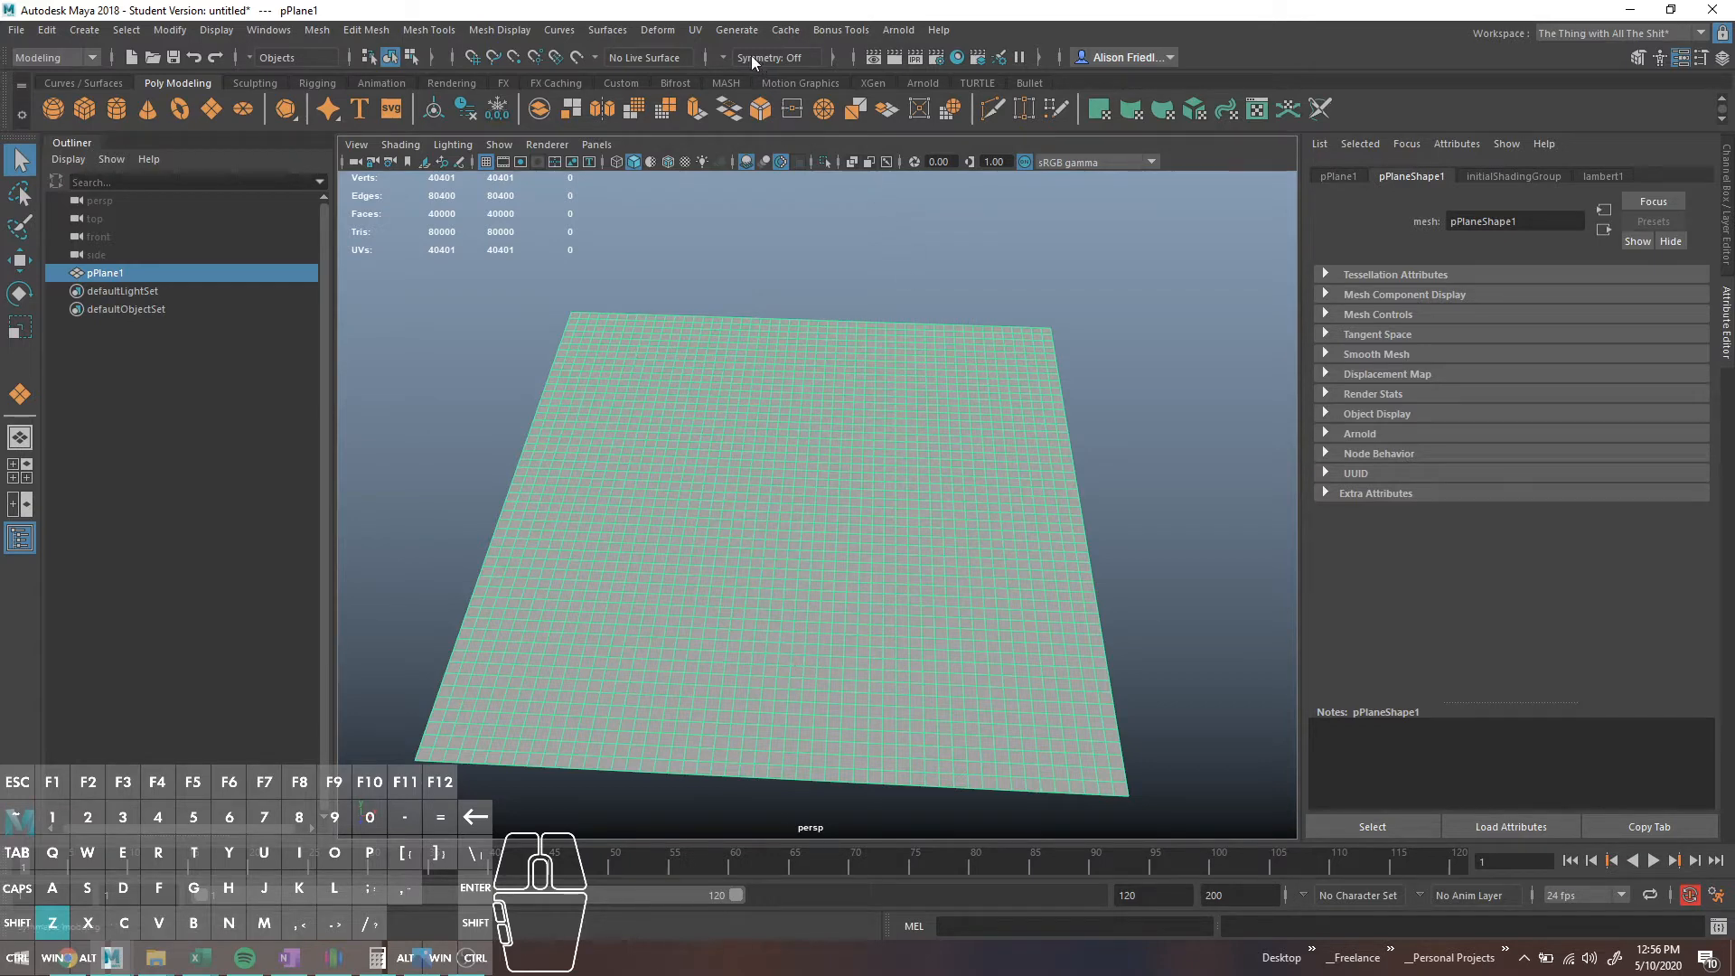
# Step: Apply a texture deformer to the plane with UV point space, handle direction and a strength of 1
pyautogui.click(667, 31)
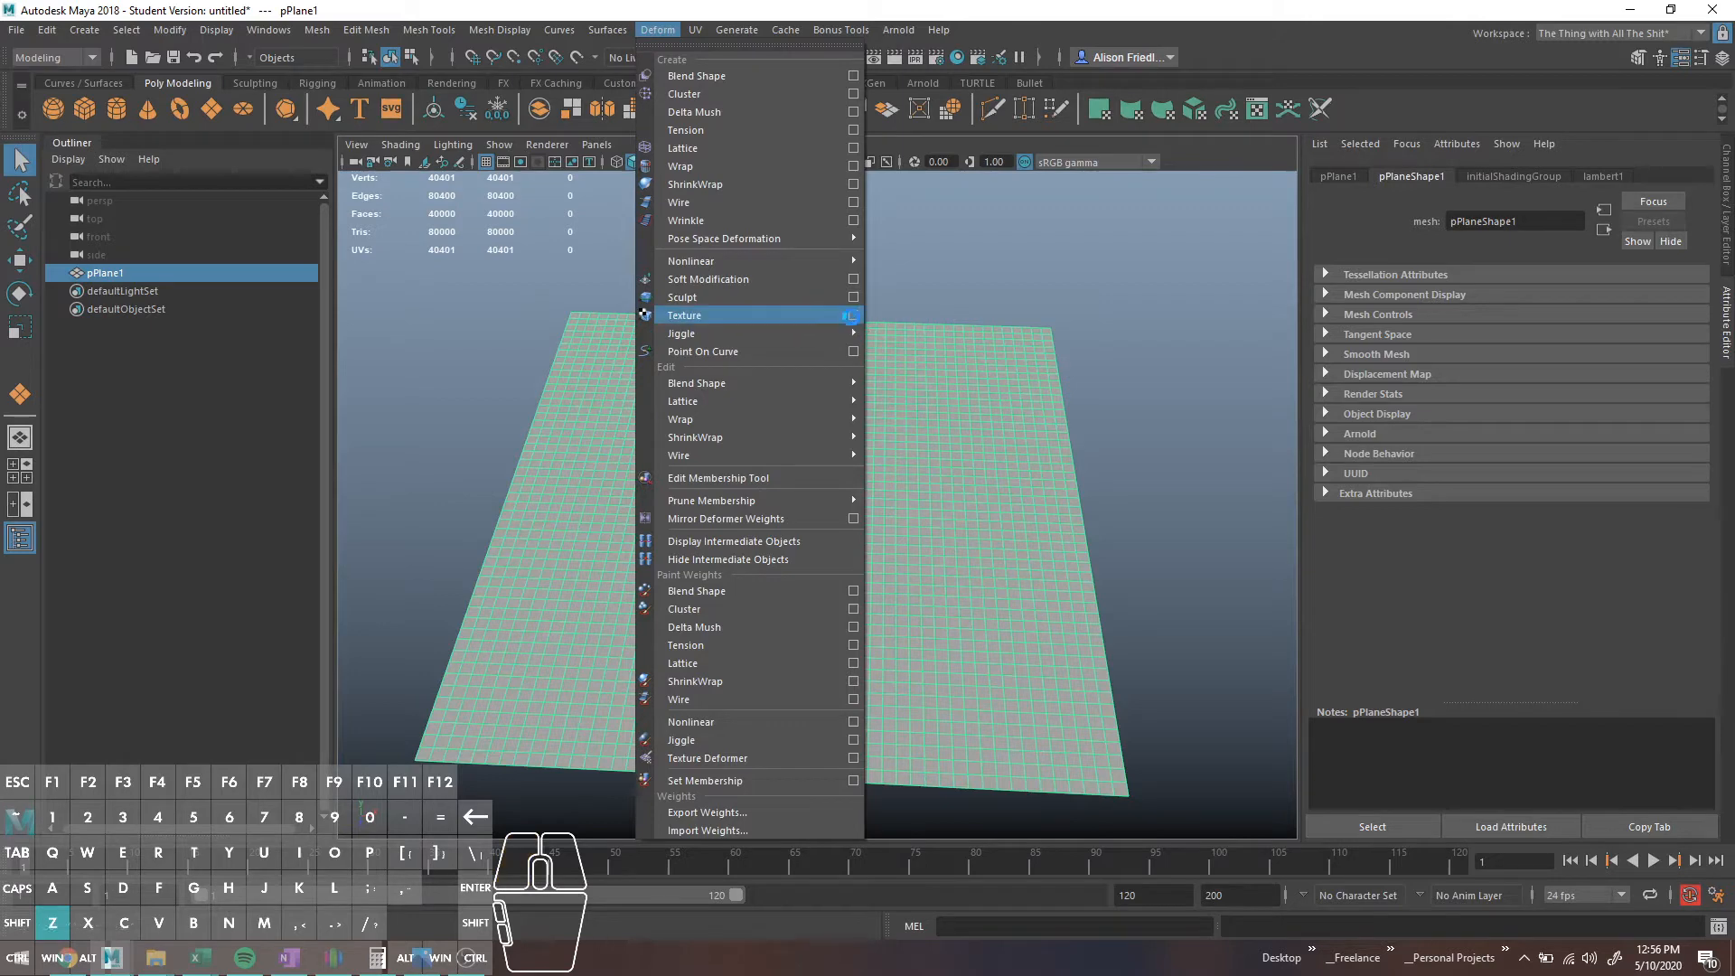
pyautogui.click(853, 314)
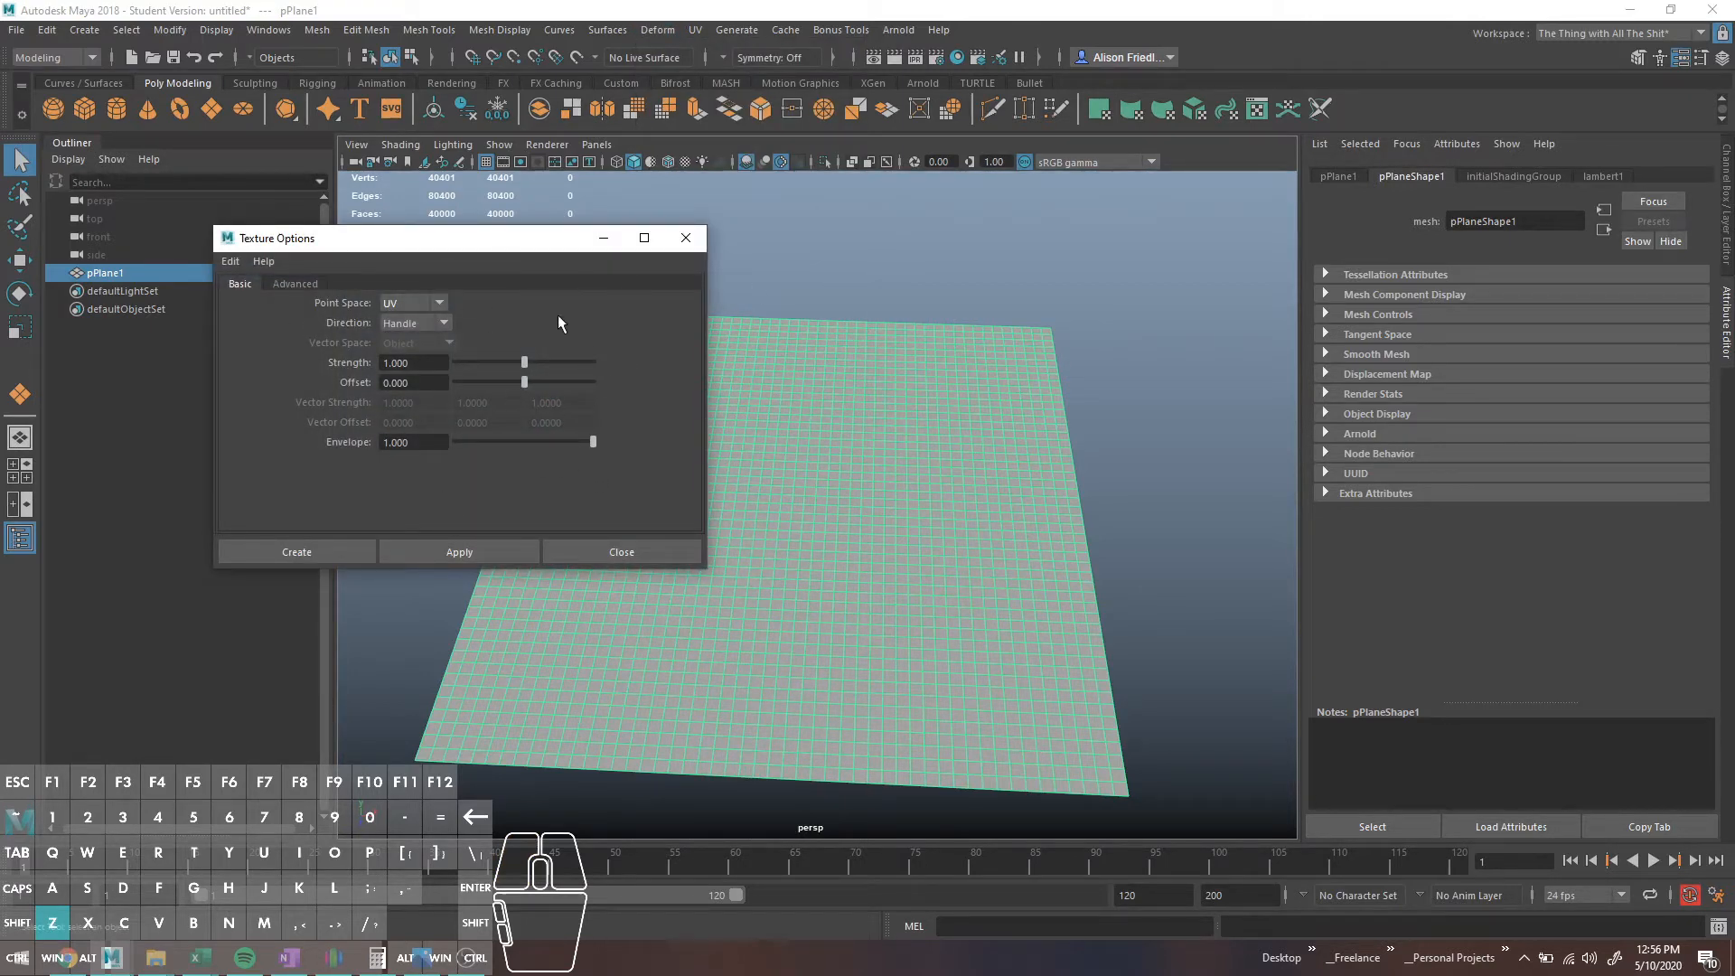
pyautogui.click(464, 548)
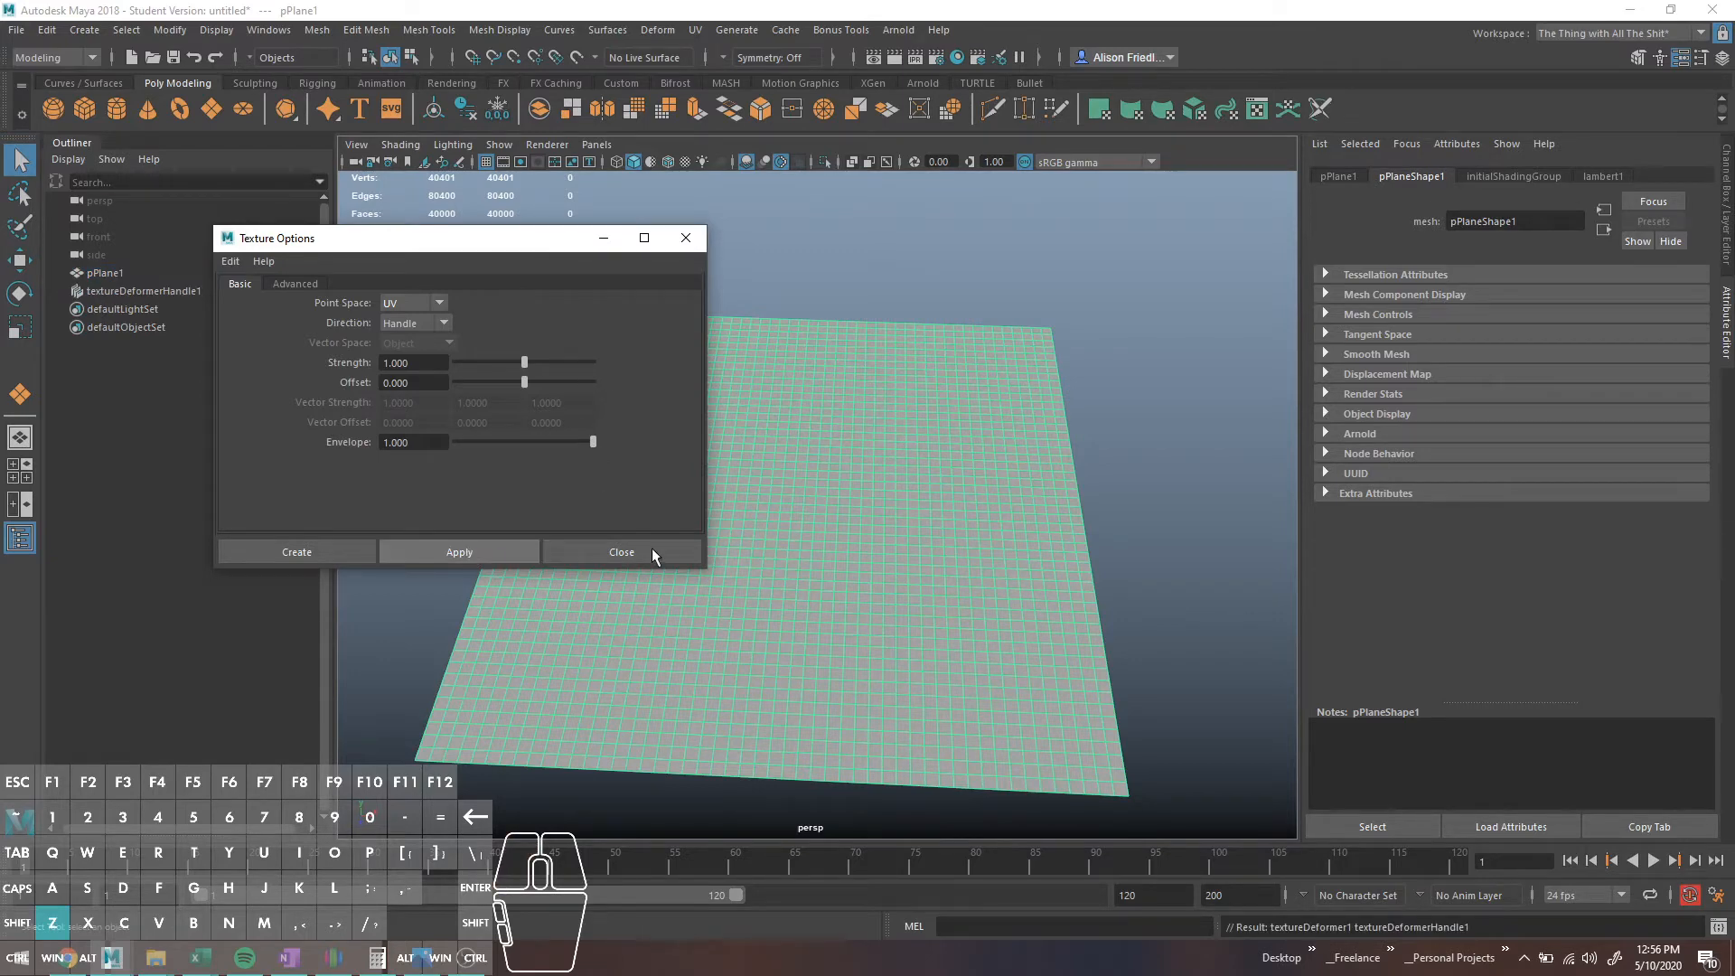
pyautogui.click(649, 551)
pyautogui.click(669, 570)
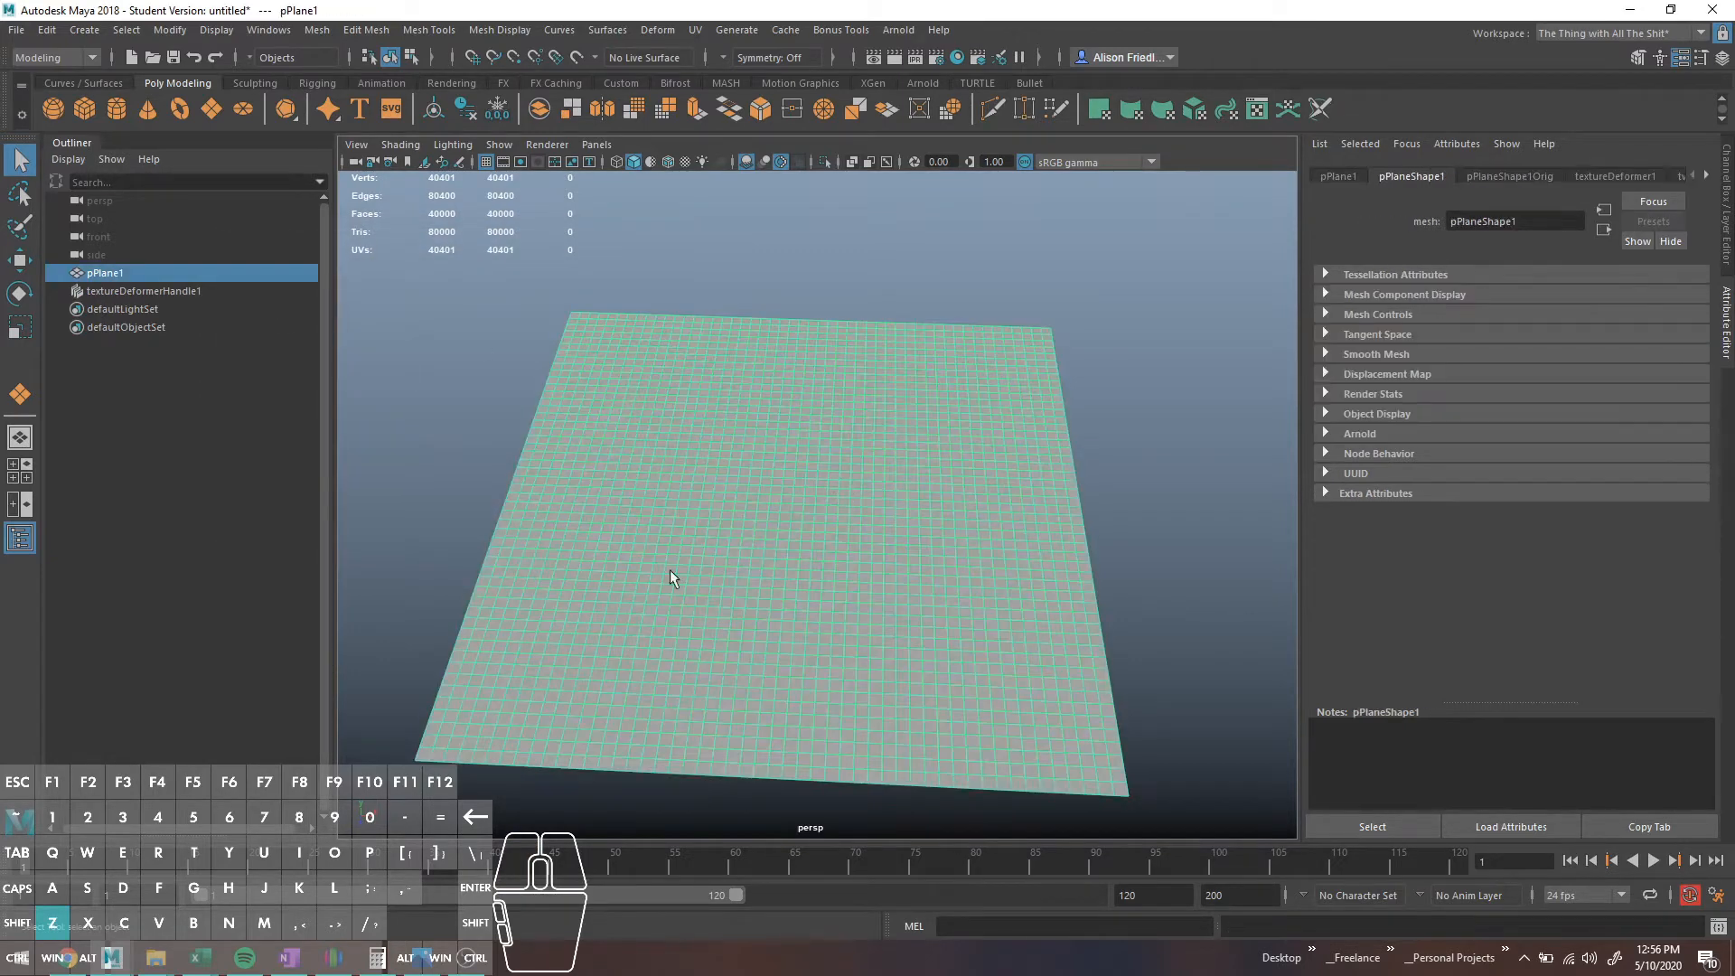
# Step: Select the texture deformer handle and map a Noise texture to its Texture attribute
pyautogui.click(143, 291)
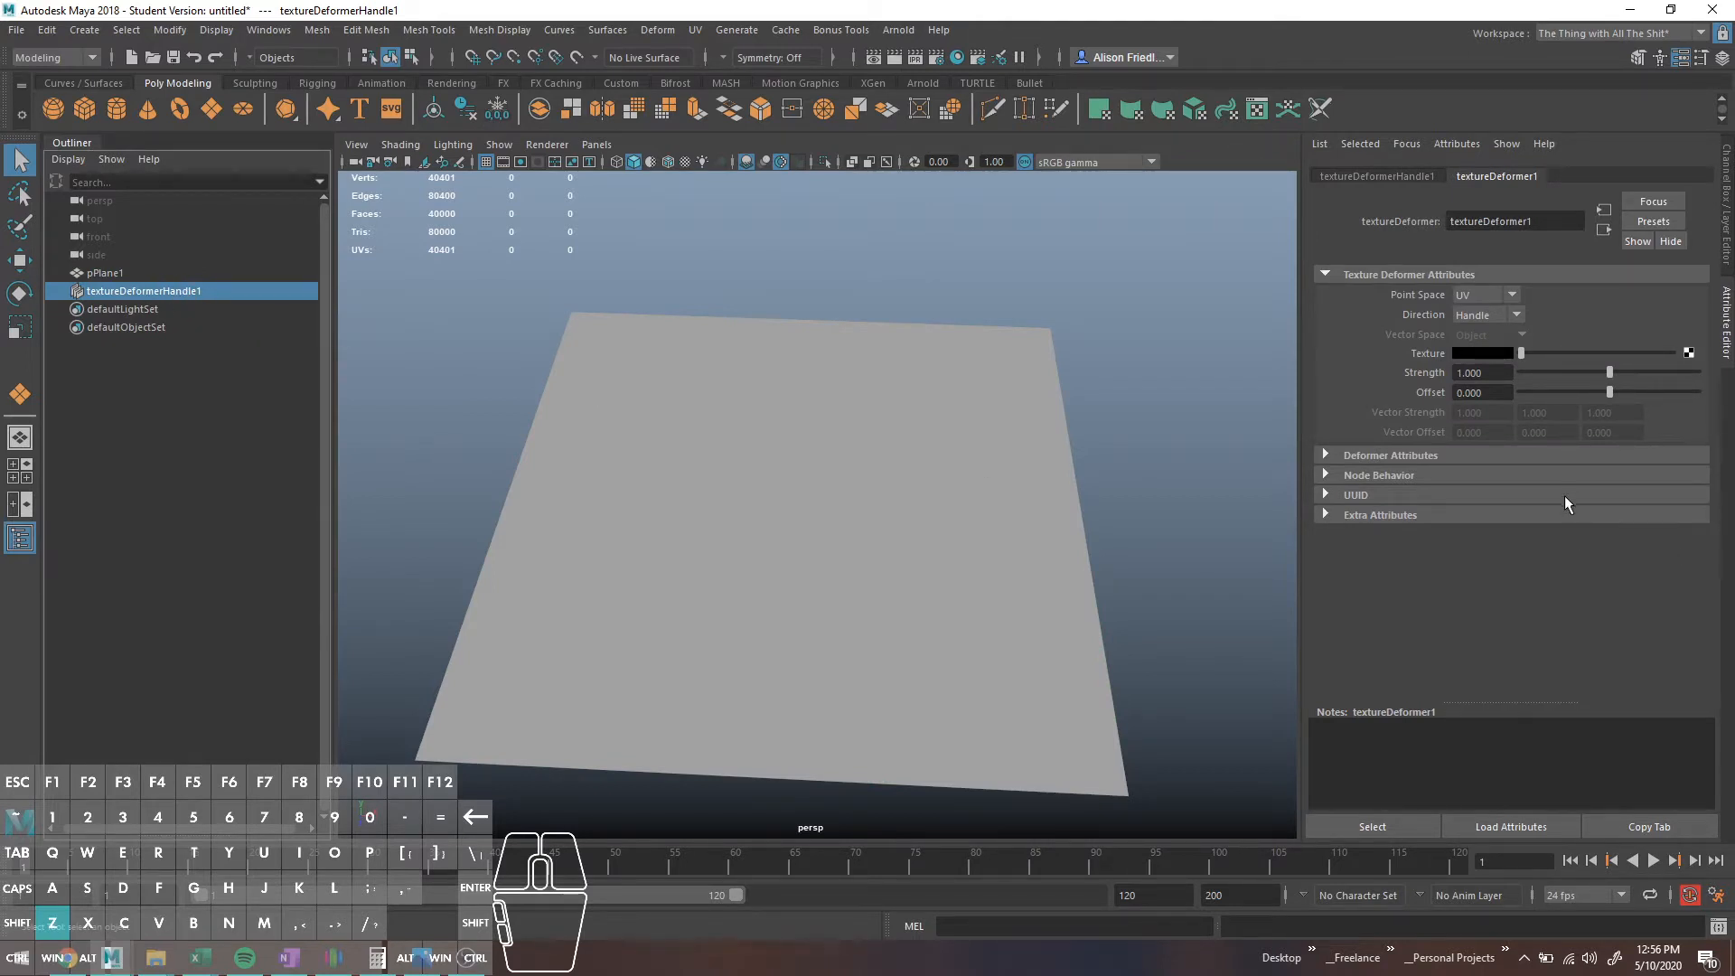
pyautogui.moveTo(1107, 427)
pyautogui.keyDown('alt'); pyautogui.mouseDown(button='right')
pyautogui.moveTo(1121, 508)
pyautogui.moveTo(1093, 448)
pyautogui.mouseUp(button='right'); pyautogui.keyUp('alt')
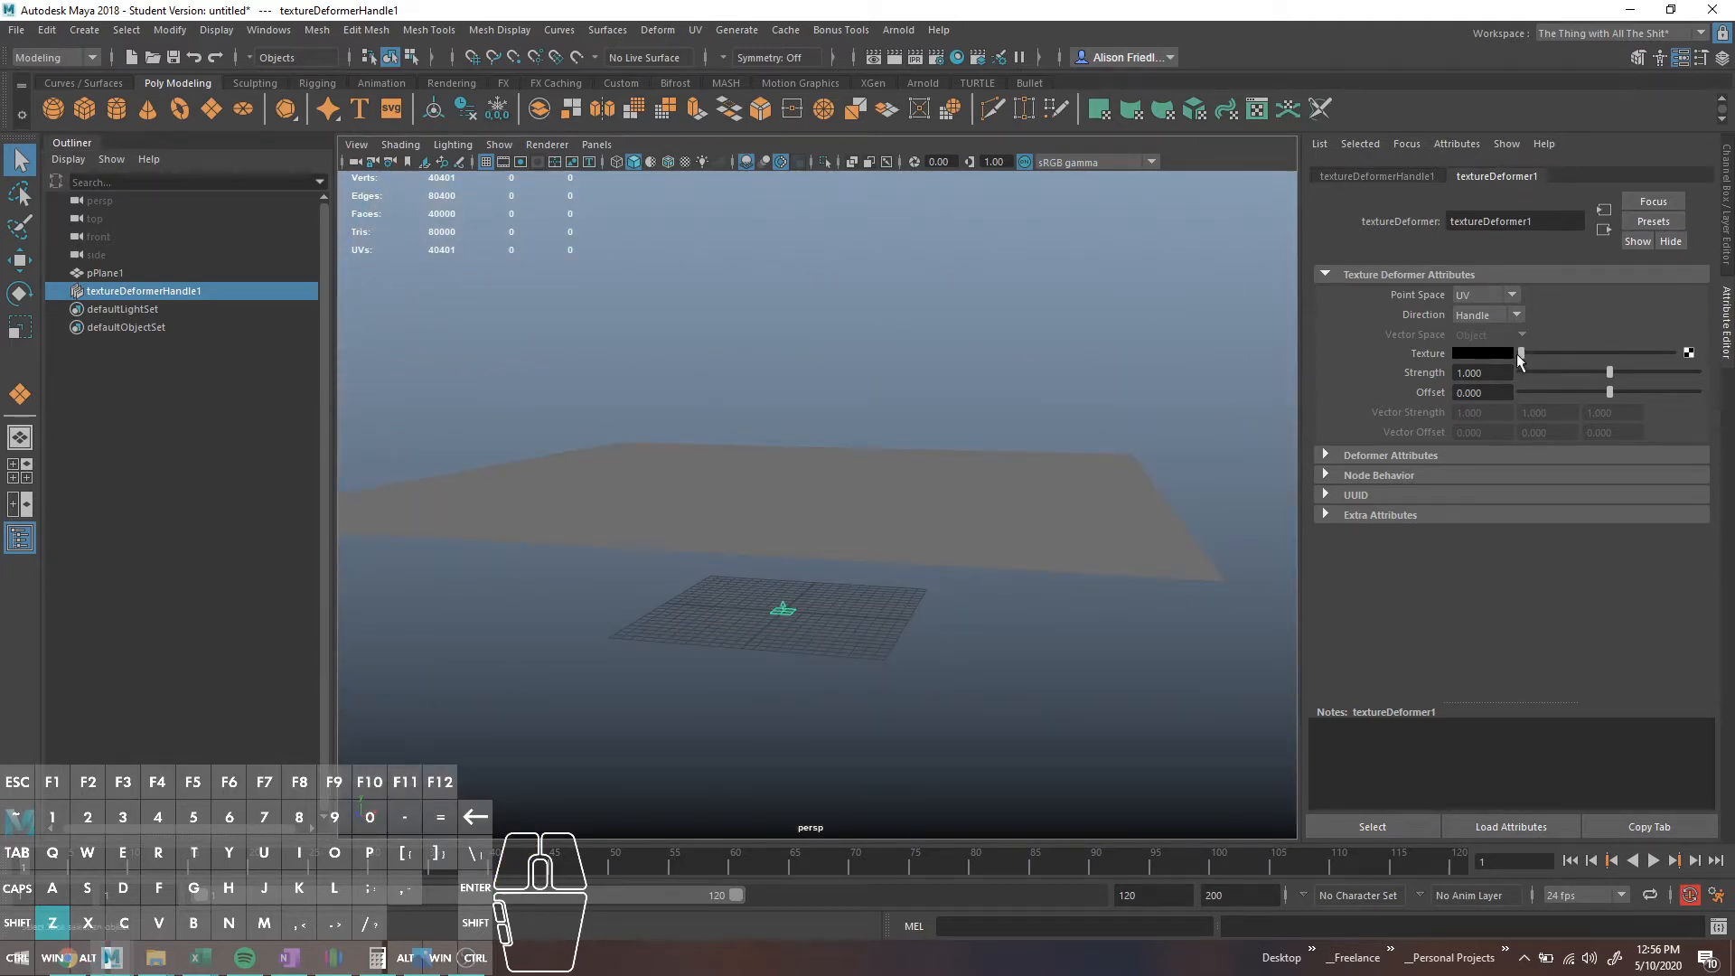
pyautogui.moveTo(1526, 358)
pyautogui.mouseDown()
pyautogui.moveTo(1647, 360)
pyautogui.moveTo(1510, 383)
pyautogui.moveTo(1609, 378)
pyautogui.moveTo(1327, 367)
pyautogui.moveTo(1477, 347)
pyautogui.moveTo(1537, 362)
pyautogui.moveTo(1401, 392)
pyautogui.moveTo(1524, 366)
pyautogui.mouseUp()
pyautogui.click(1515, 355)
pyautogui.moveTo(1523, 353); pyautogui.dragTo(1419, 389)
pyautogui.click(1689, 353)
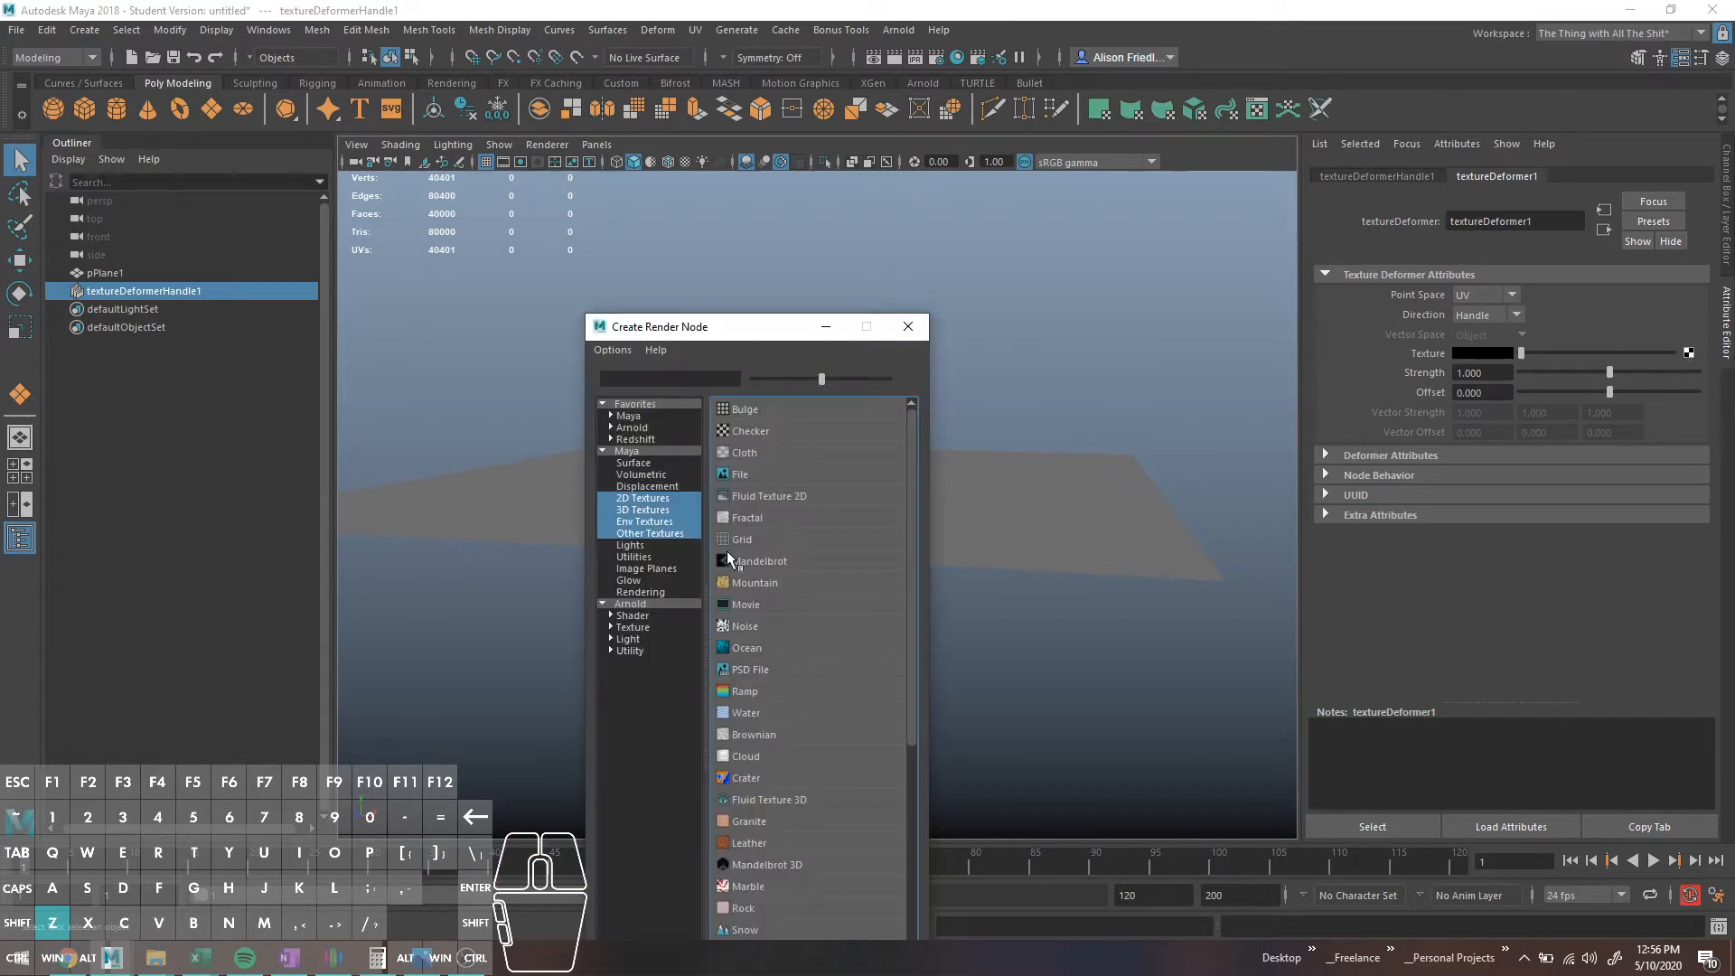
pyautogui.click(761, 626)
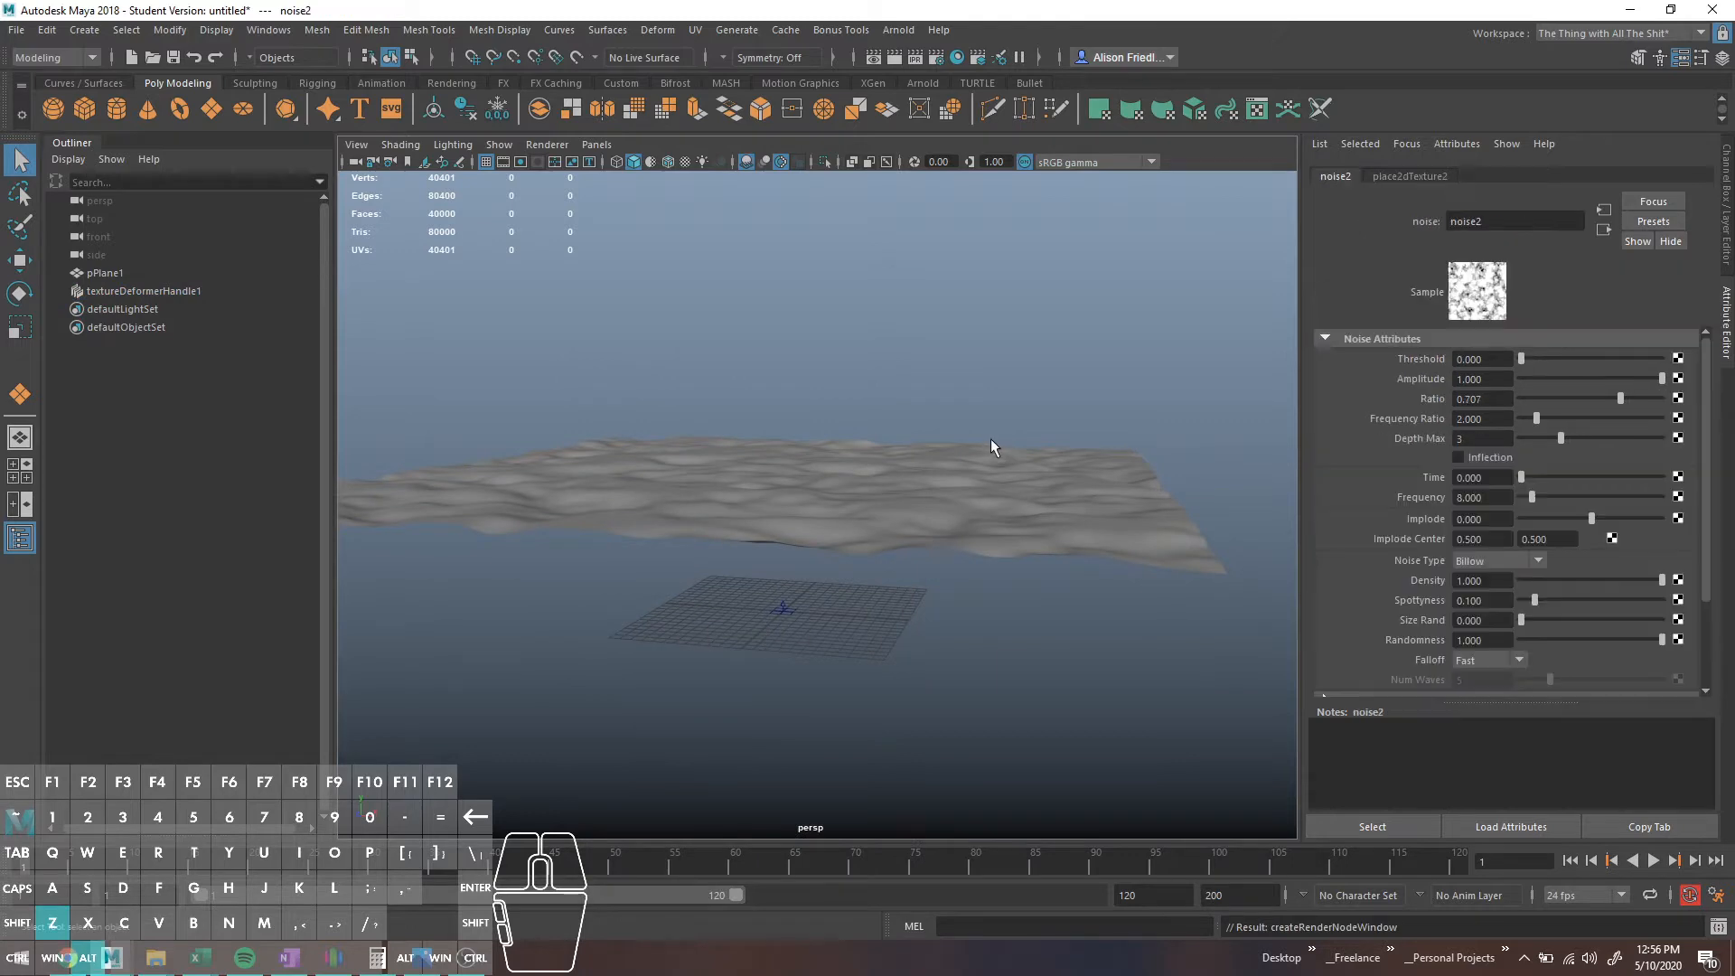
# Step: Select the noise-displaced plane, turn off its smooth mesh preview and deselect it
pyautogui.moveTo(991, 437)
pyautogui.keyDown('alt'); pyautogui.mouseDown()
pyautogui.moveTo(988, 415)
pyautogui.moveTo(984, 454)
pyautogui.mouseUp(); pyautogui.keyUp('alt')
pyautogui.scroll(3, 976, 457)
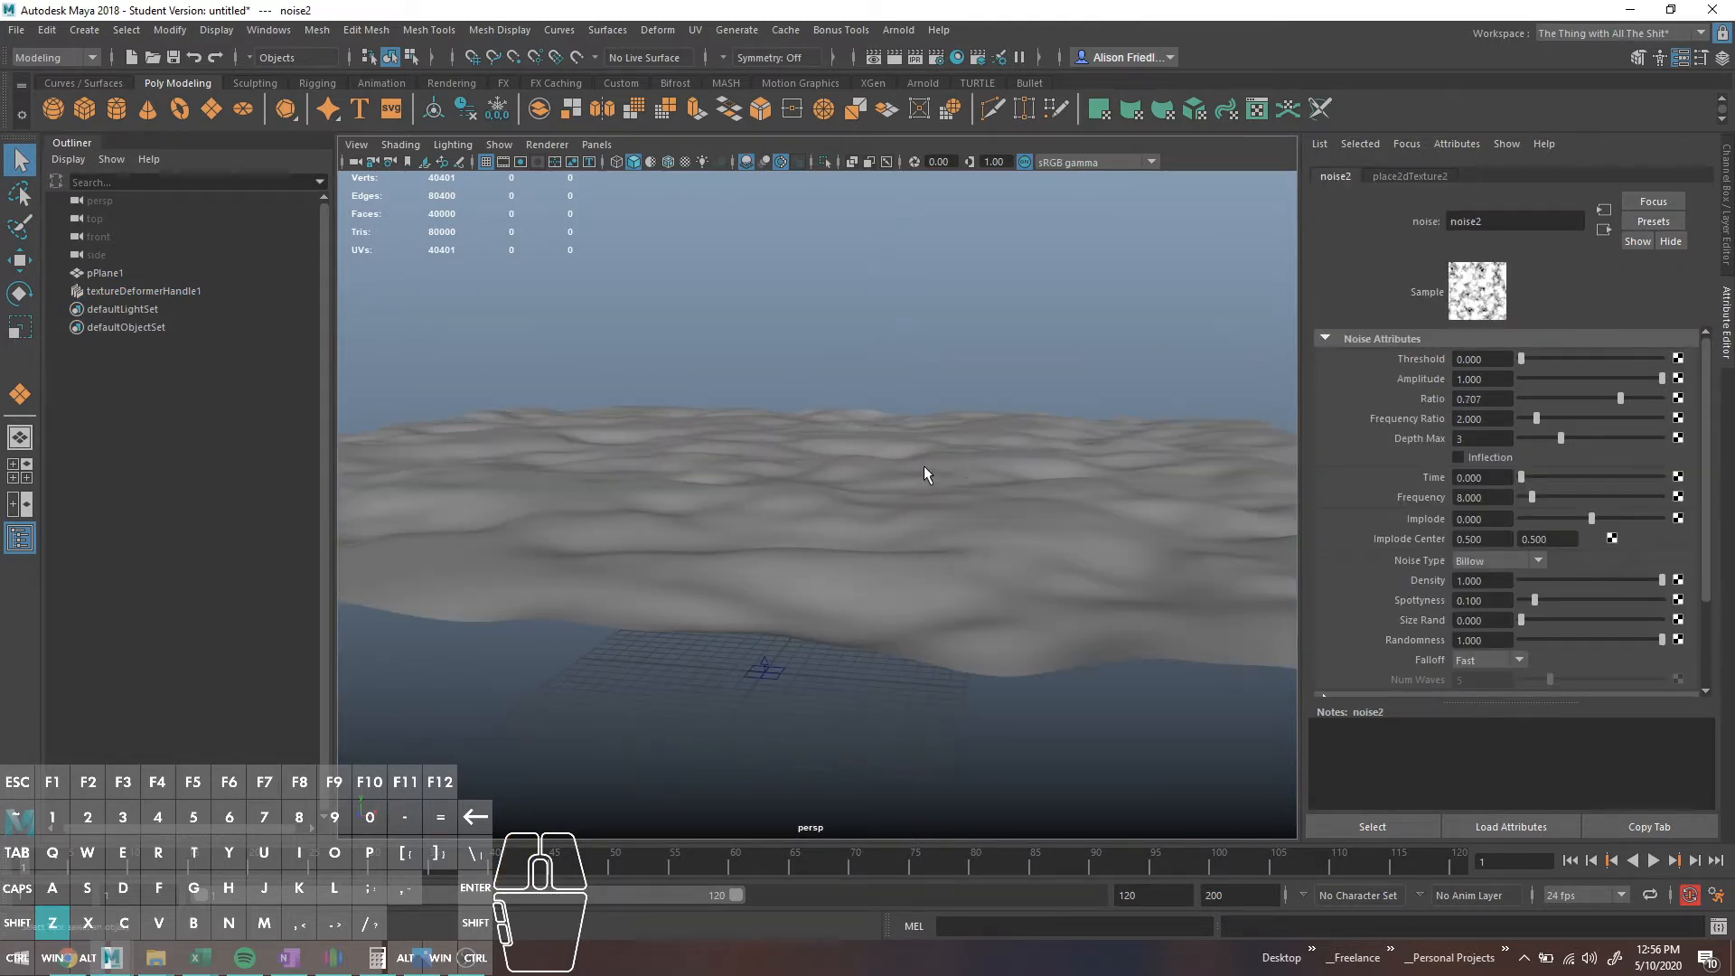
pyautogui.click(923, 465)
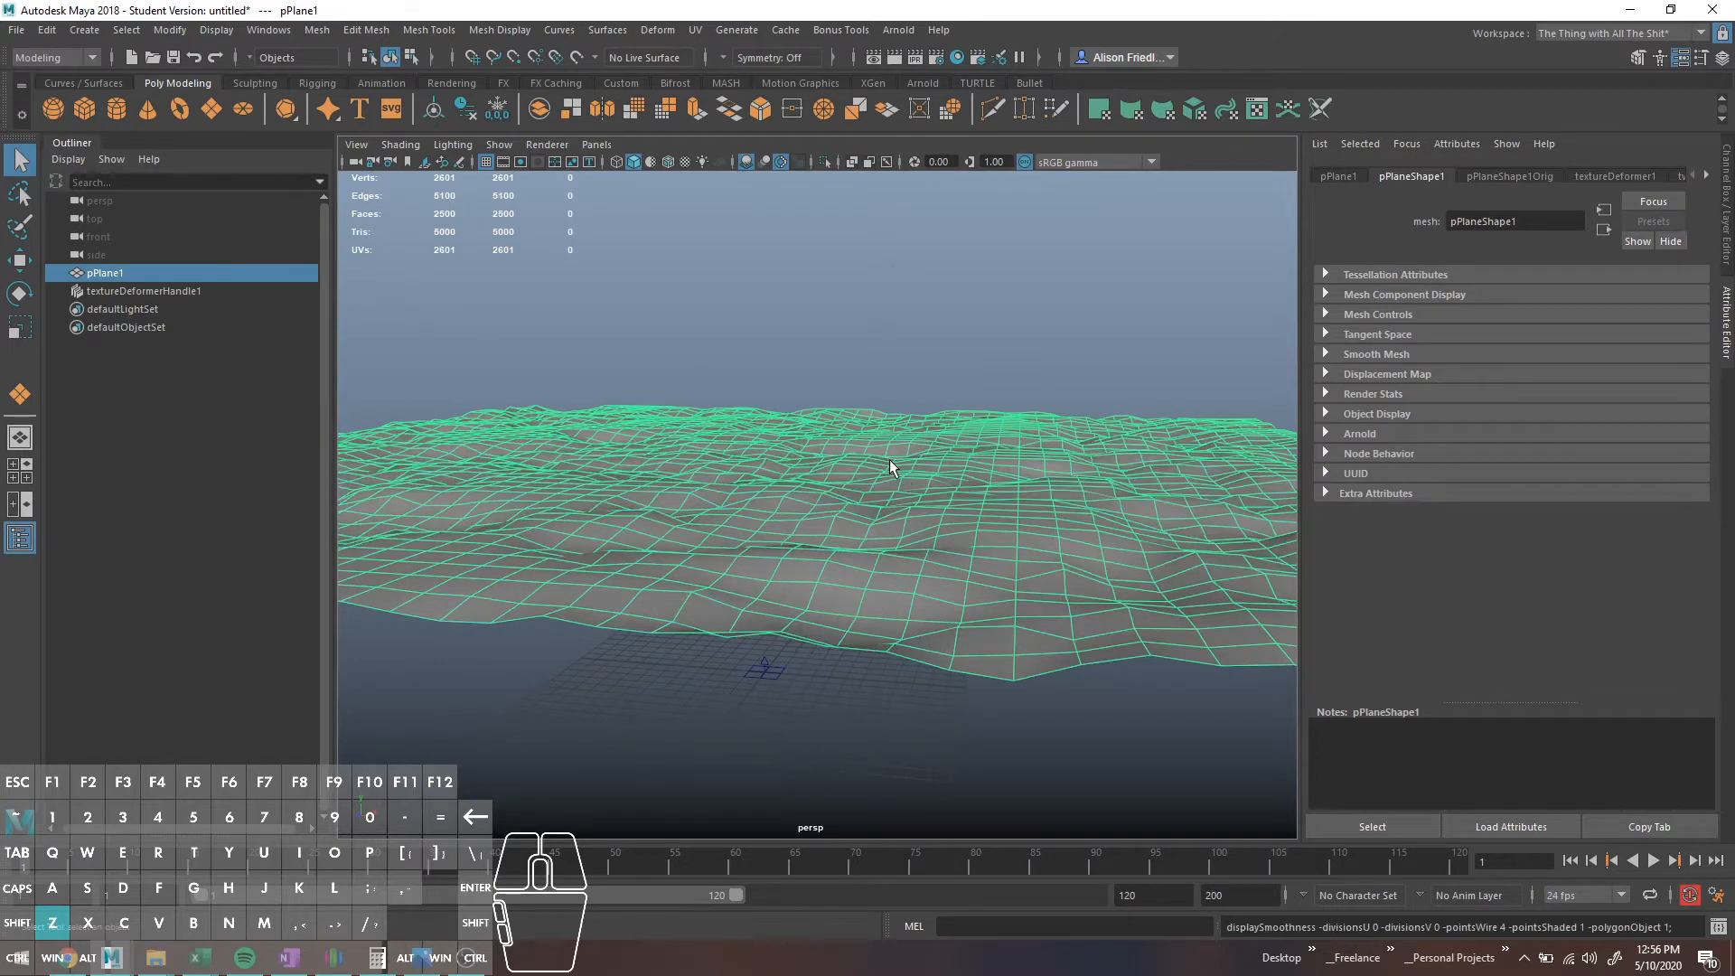
pyautogui.click(1000, 383)
pyautogui.keyDown('alt'); pyautogui.moveTo(1000, 383); pyautogui.dragTo(995, 535); pyautogui.keyUp('alt')
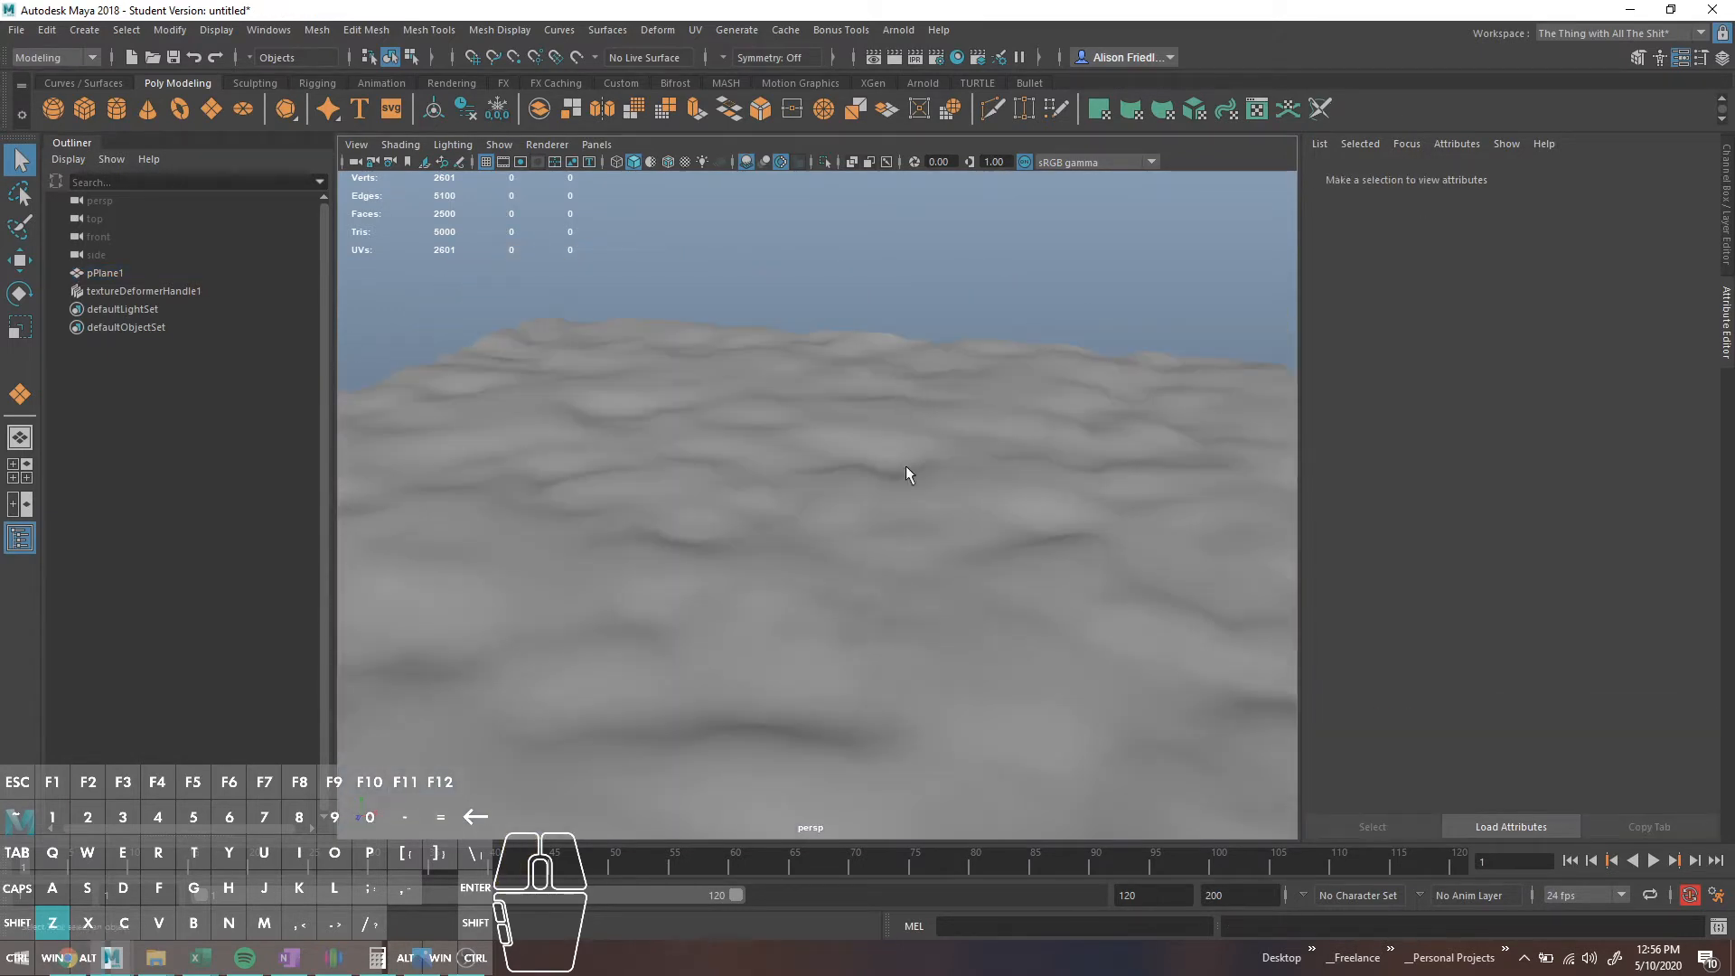
pyautogui.scroll(-3, 866, 359)
pyautogui.scroll(-2, 866, 360)
# Step: Select the texture deformer handle and set the deformer's strength to 10
pyautogui.click(133, 291)
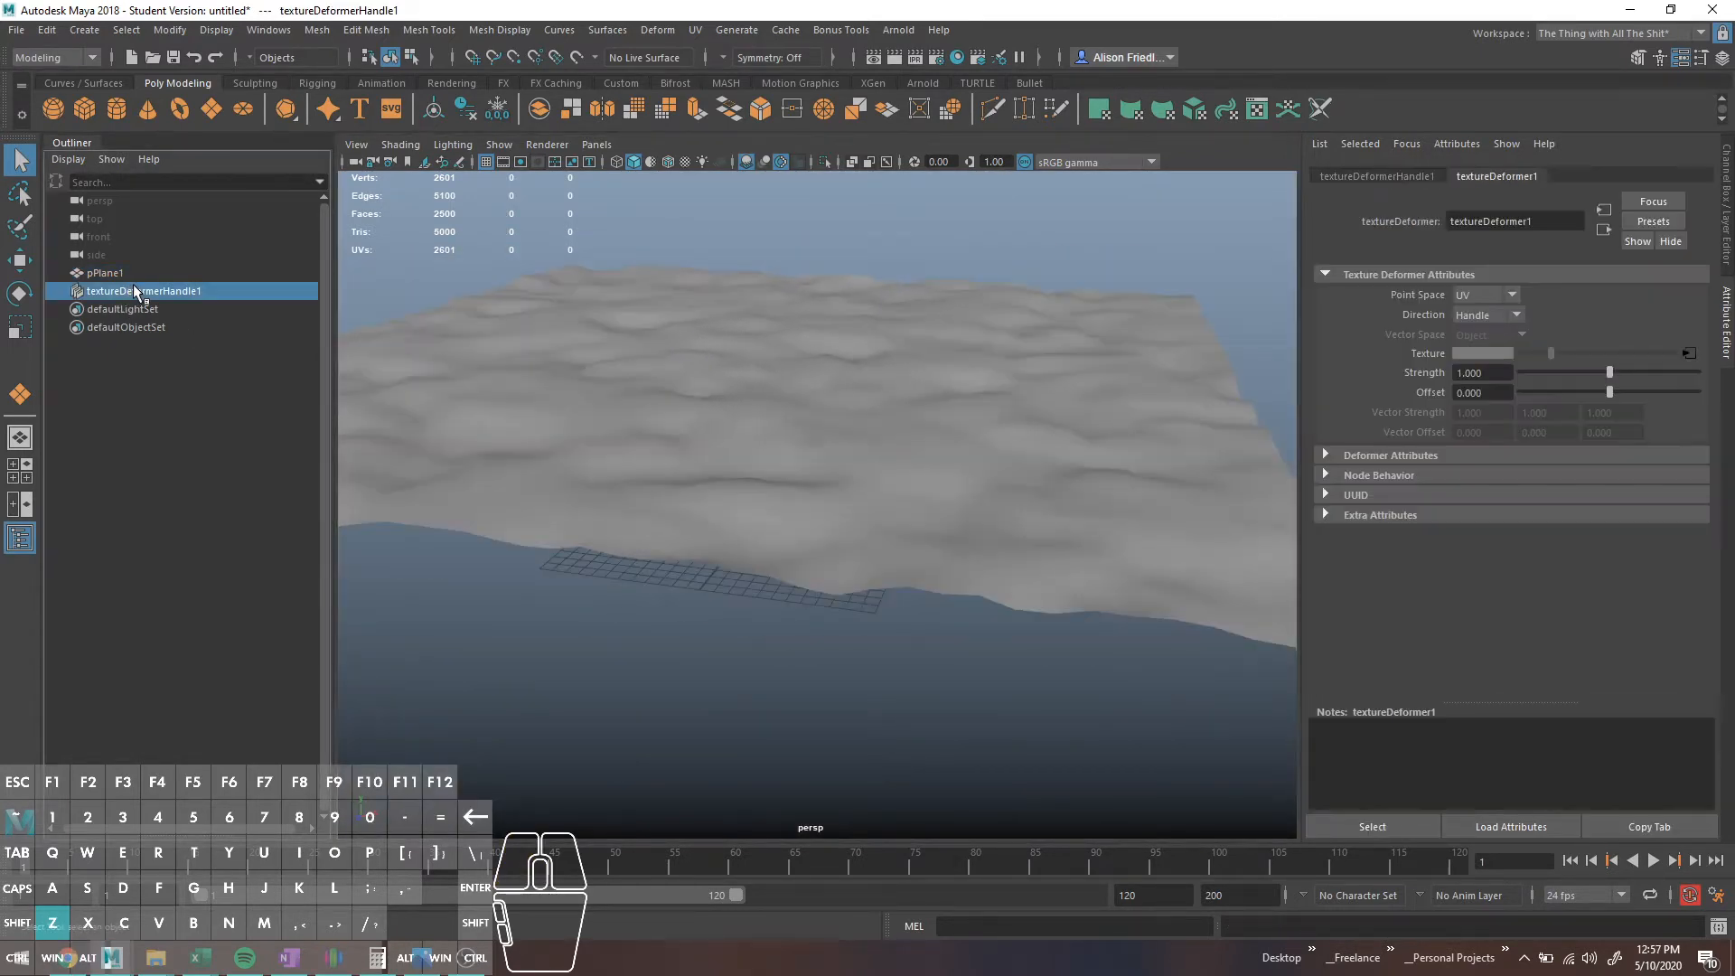
pyautogui.moveTo(1609, 372); pyautogui.dragTo(1733, 376)
pyautogui.click(1483, 372)
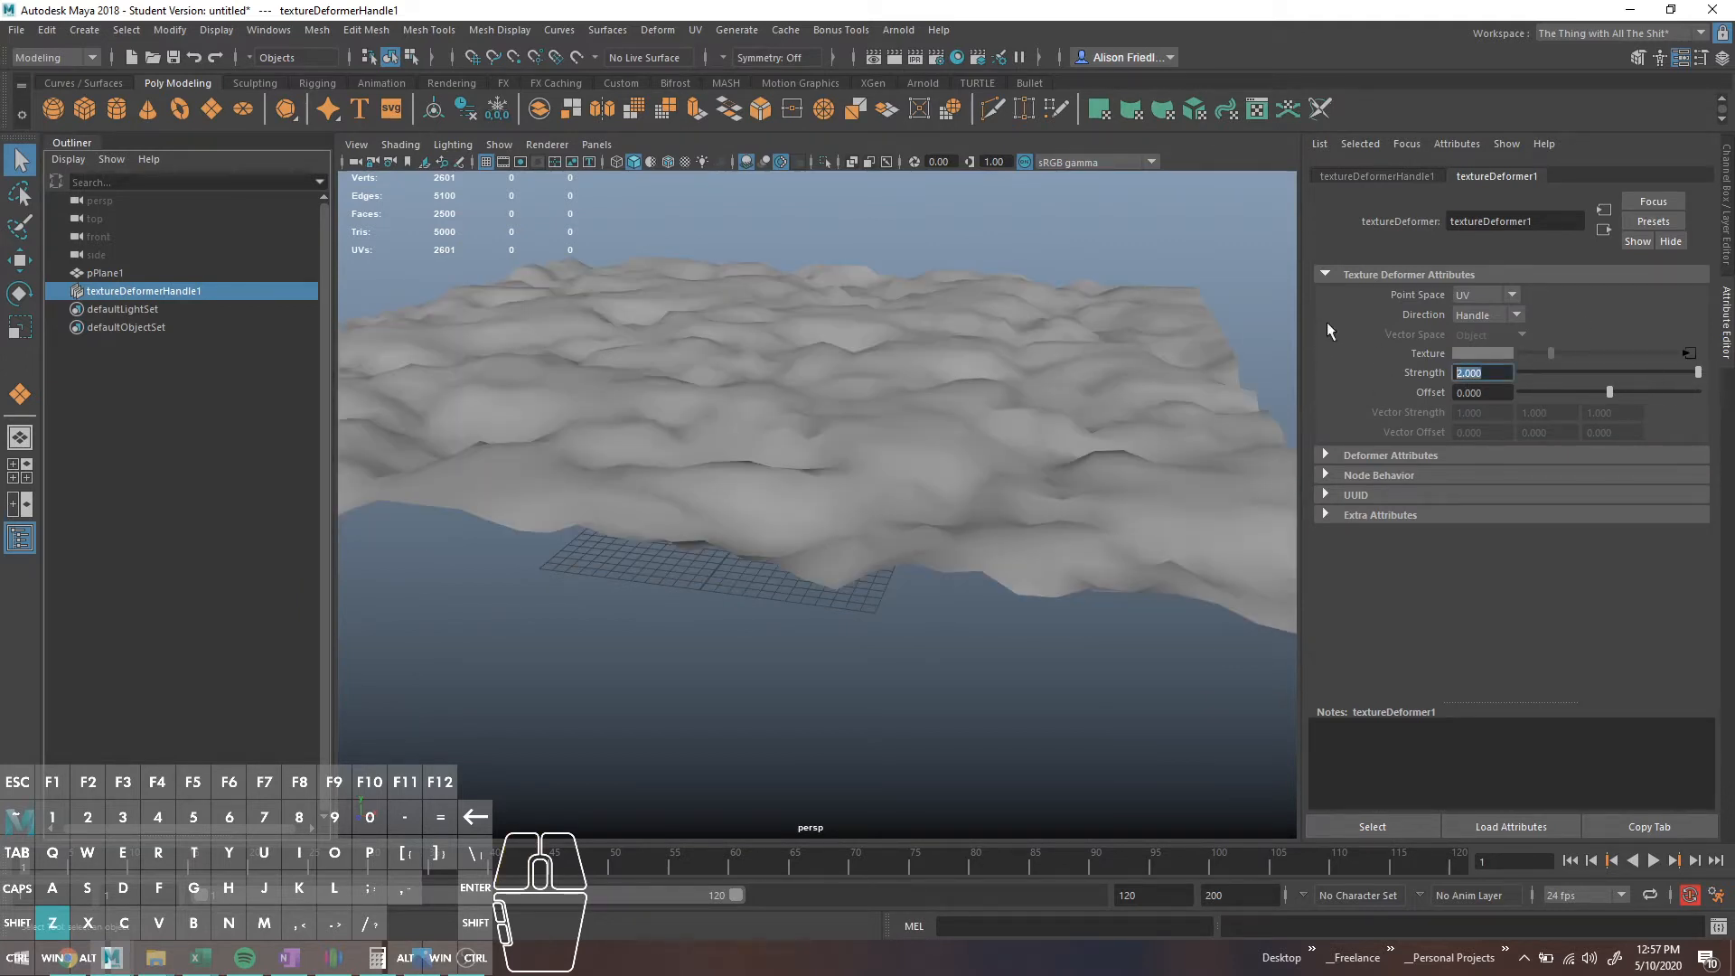
pyautogui.write('10')
pyautogui.press('Return')
pyautogui.scroll(-5, 1058, 303)
pyautogui.keyDown('alt'); pyautogui.moveTo(1013, 325); pyautogui.dragTo(1080, 375); pyautogui.keyUp('alt')
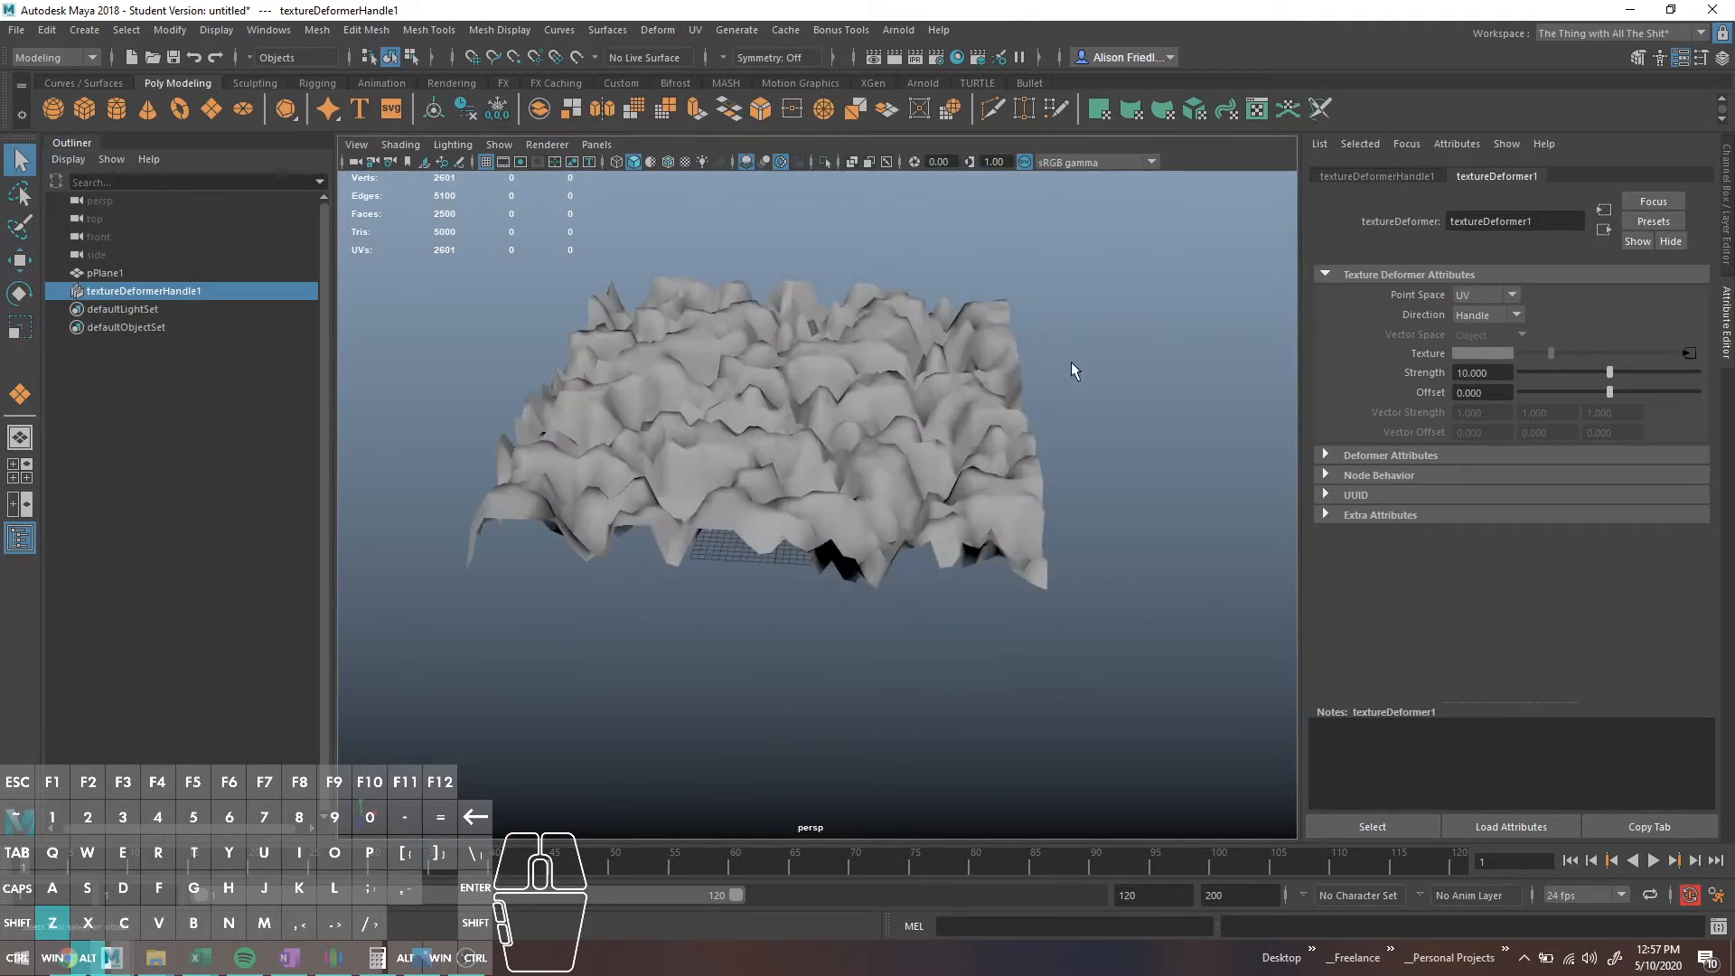
# Step: Reduce the deformer's strength to about 8.45, try an offset of -1 and set the offset to about 0.01
pyautogui.moveTo(1613, 372); pyautogui.dragTo(1454, 372)
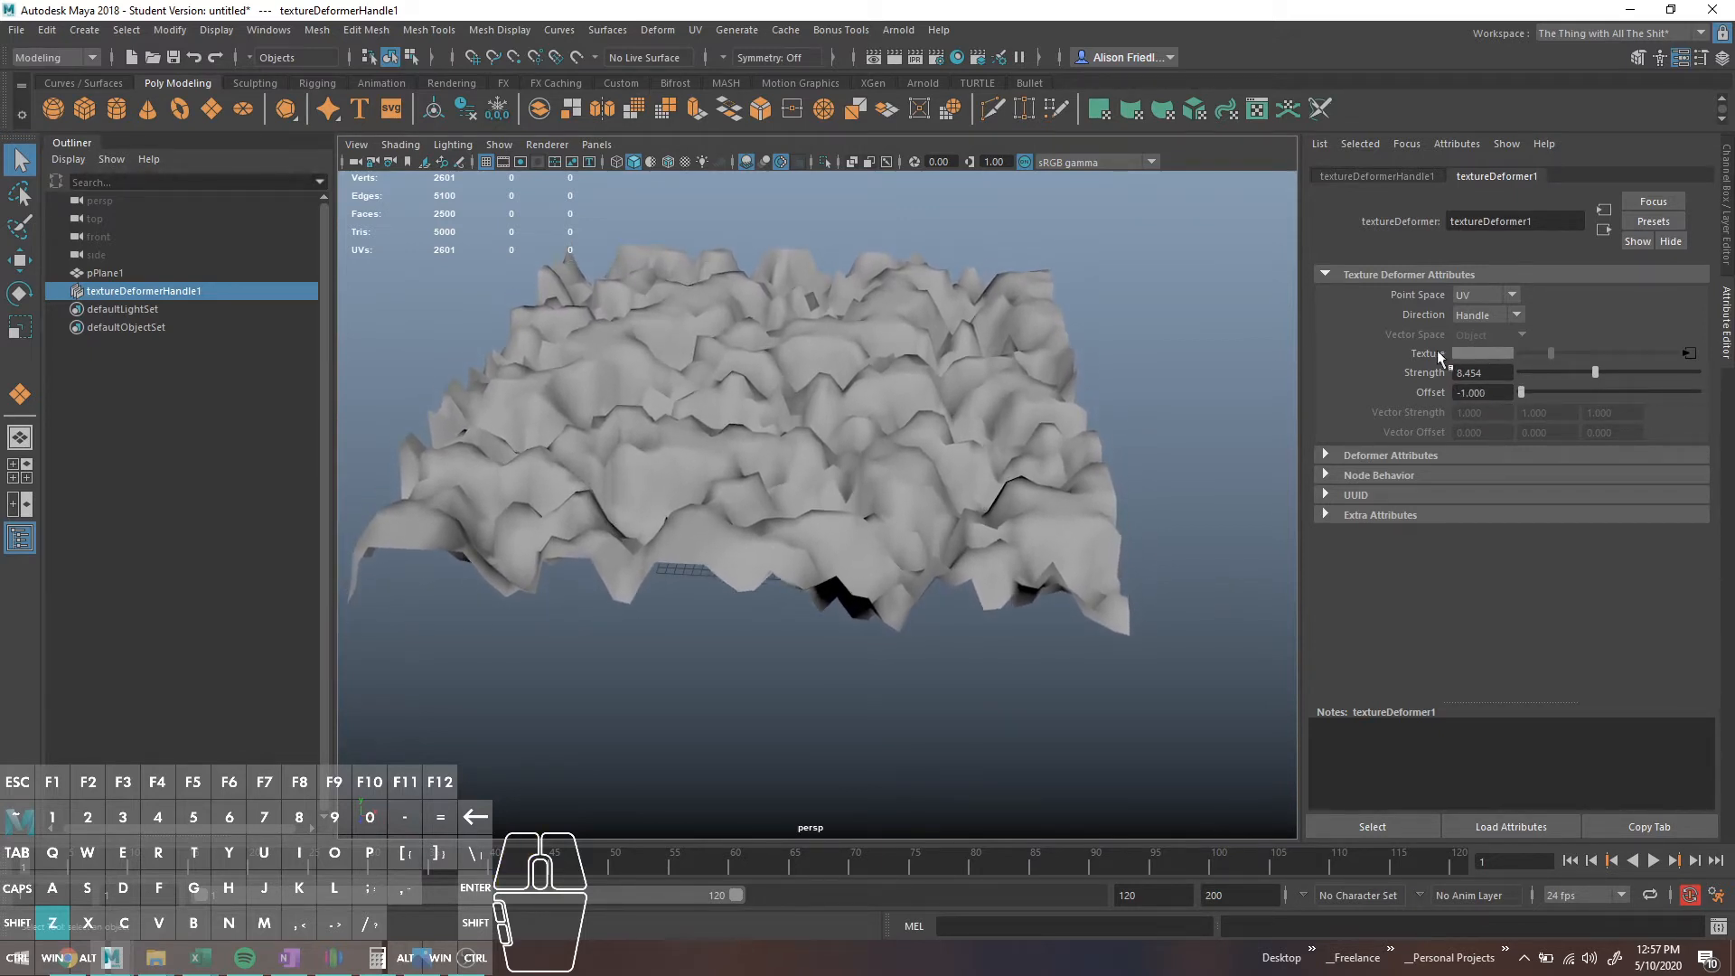
pyautogui.keyDown('alt'); pyautogui.moveTo(1089, 439); pyautogui.dragTo(1097, 406); pyautogui.keyUp('alt')
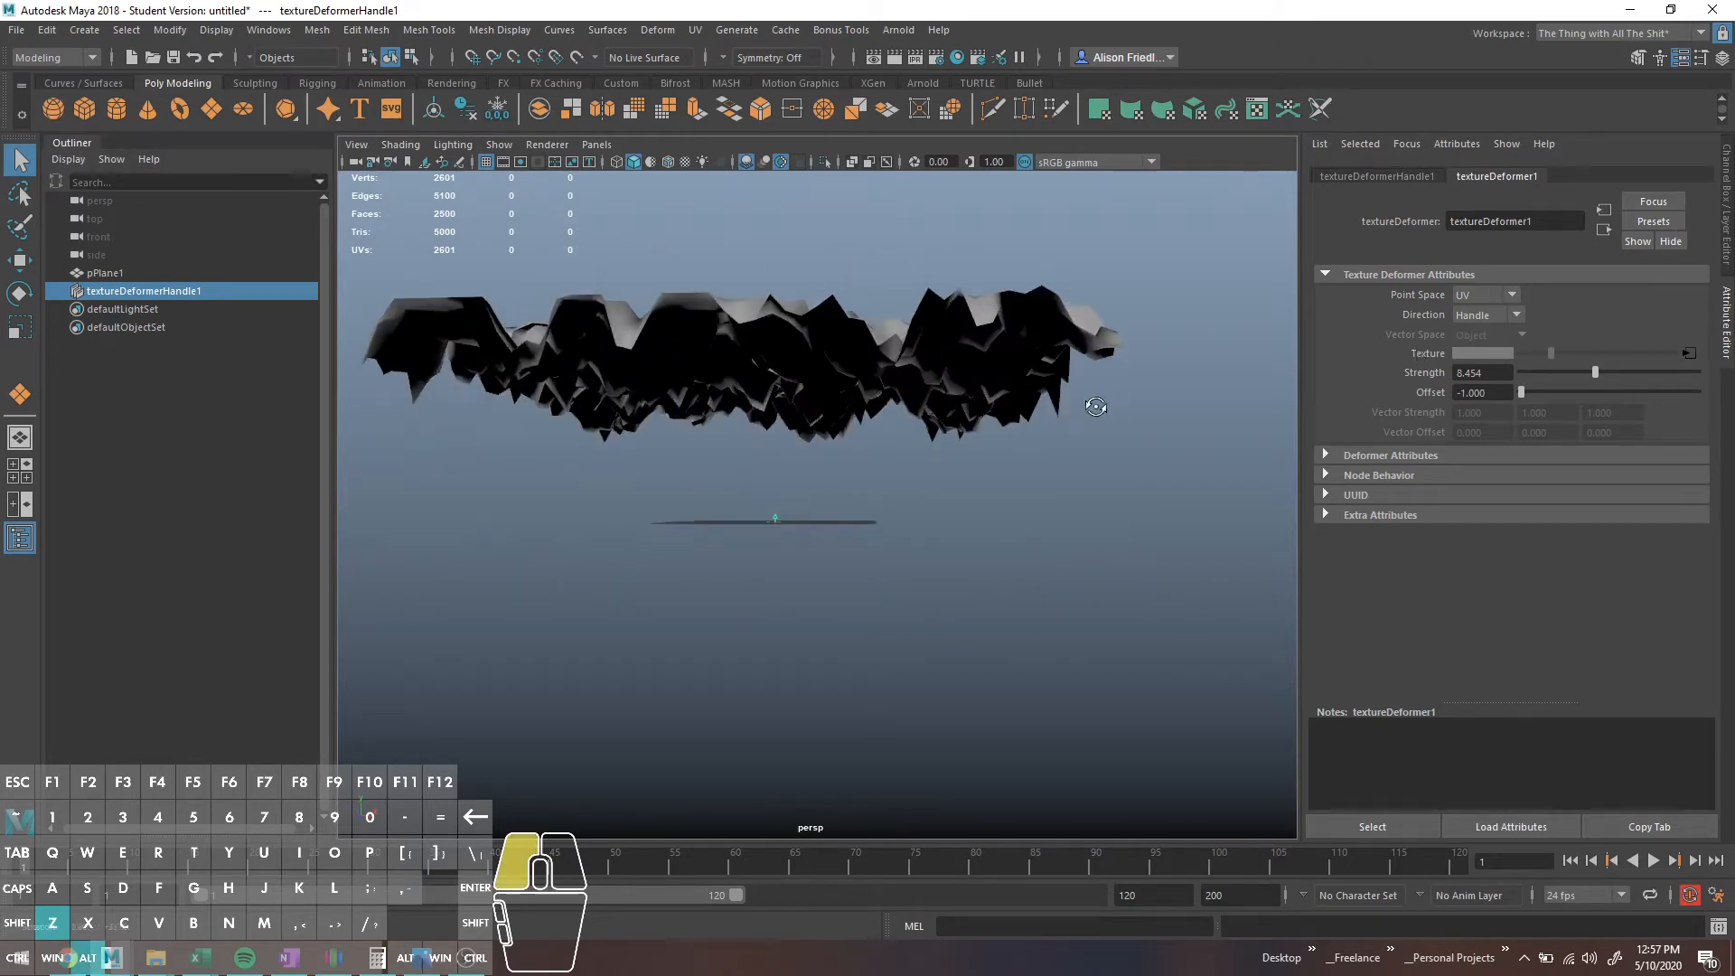
pyautogui.moveTo(1596, 392)
pyautogui.mouseDown()
pyautogui.moveTo(1483, 393)
pyautogui.moveTo(1609, 394)
pyautogui.mouseUp()
pyautogui.keyDown('alt'); pyautogui.moveTo(1076, 384); pyautogui.dragTo(1205, 407); pyautogui.keyUp('alt')
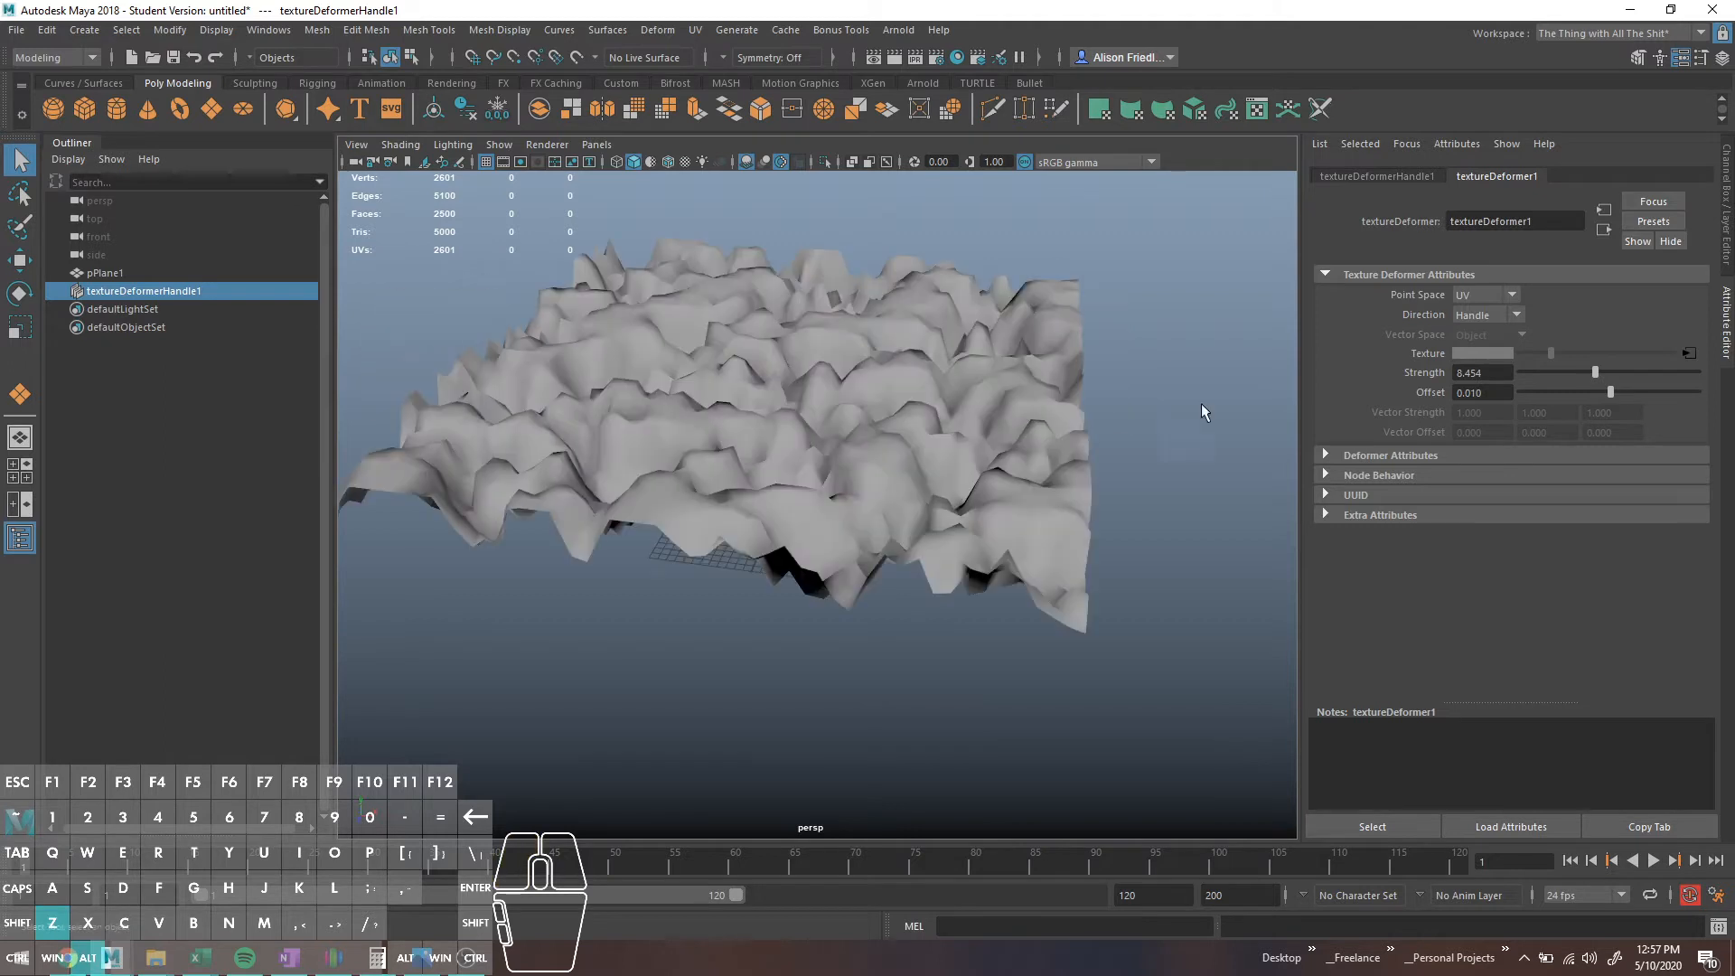
# Step: Open the noise texture mapped to the deformer and raise its frequency to about 46.75
pyautogui.click(1690, 354)
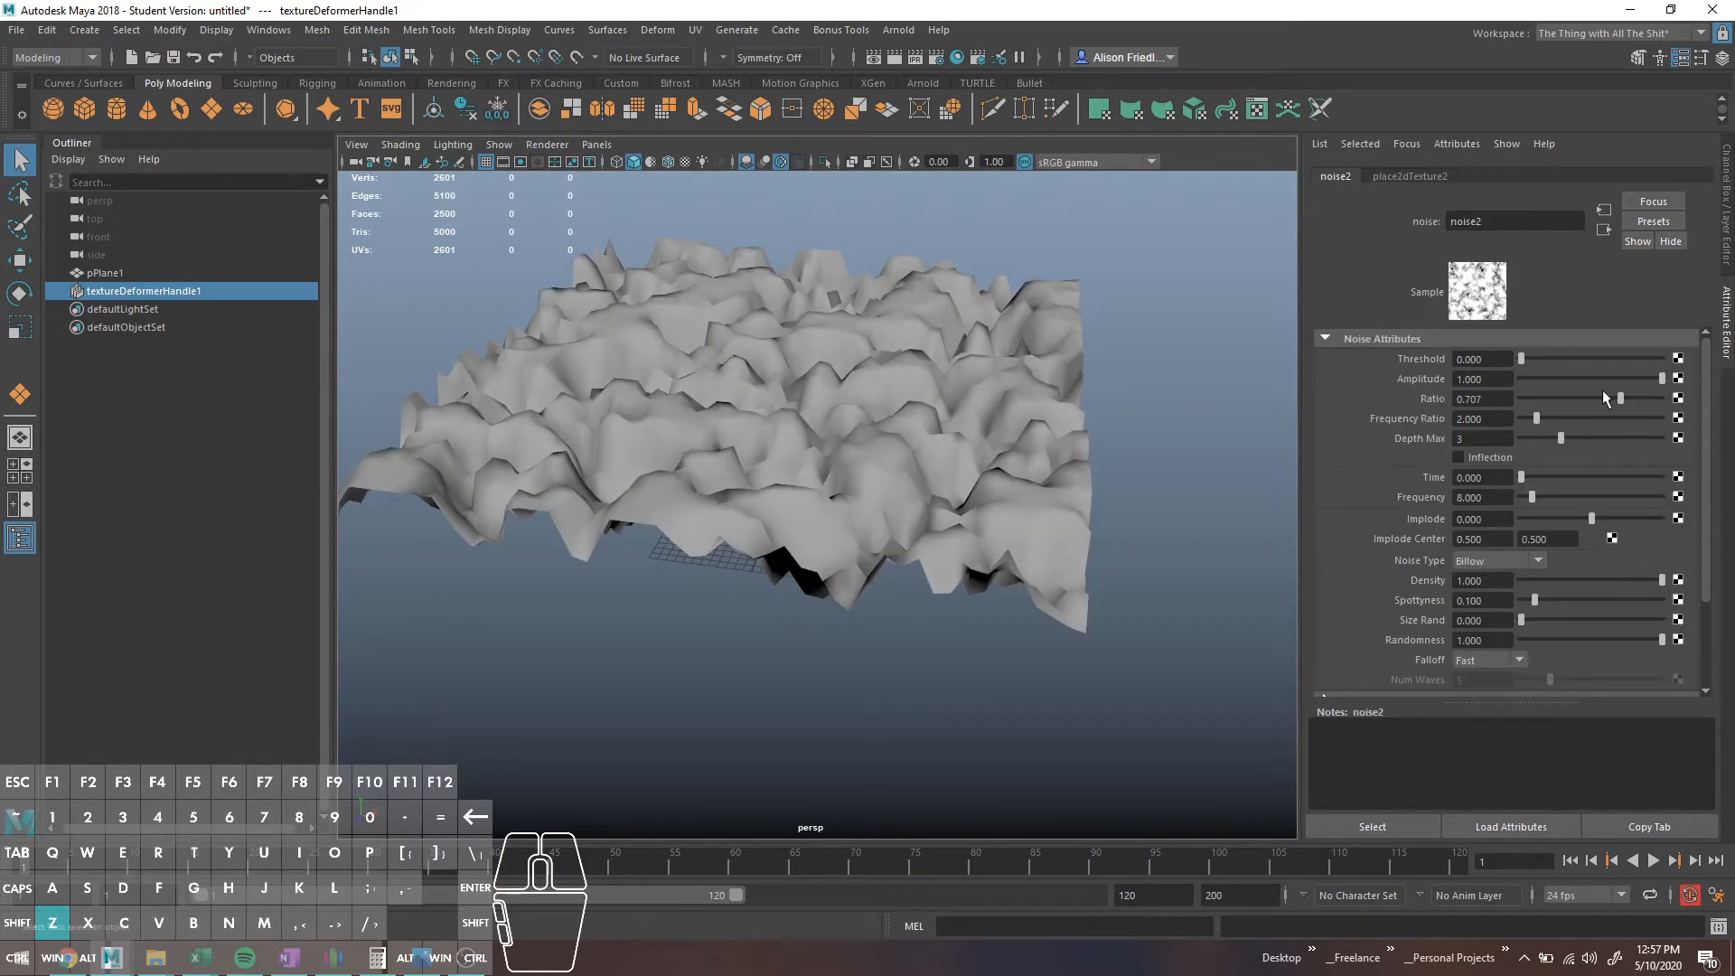
pyautogui.moveTo(1522, 476); pyautogui.dragTo(1586, 497)
pyautogui.keyDown('alt'); pyautogui.moveTo(1161, 391); pyautogui.dragTo(1227, 436); pyautogui.keyUp('alt')
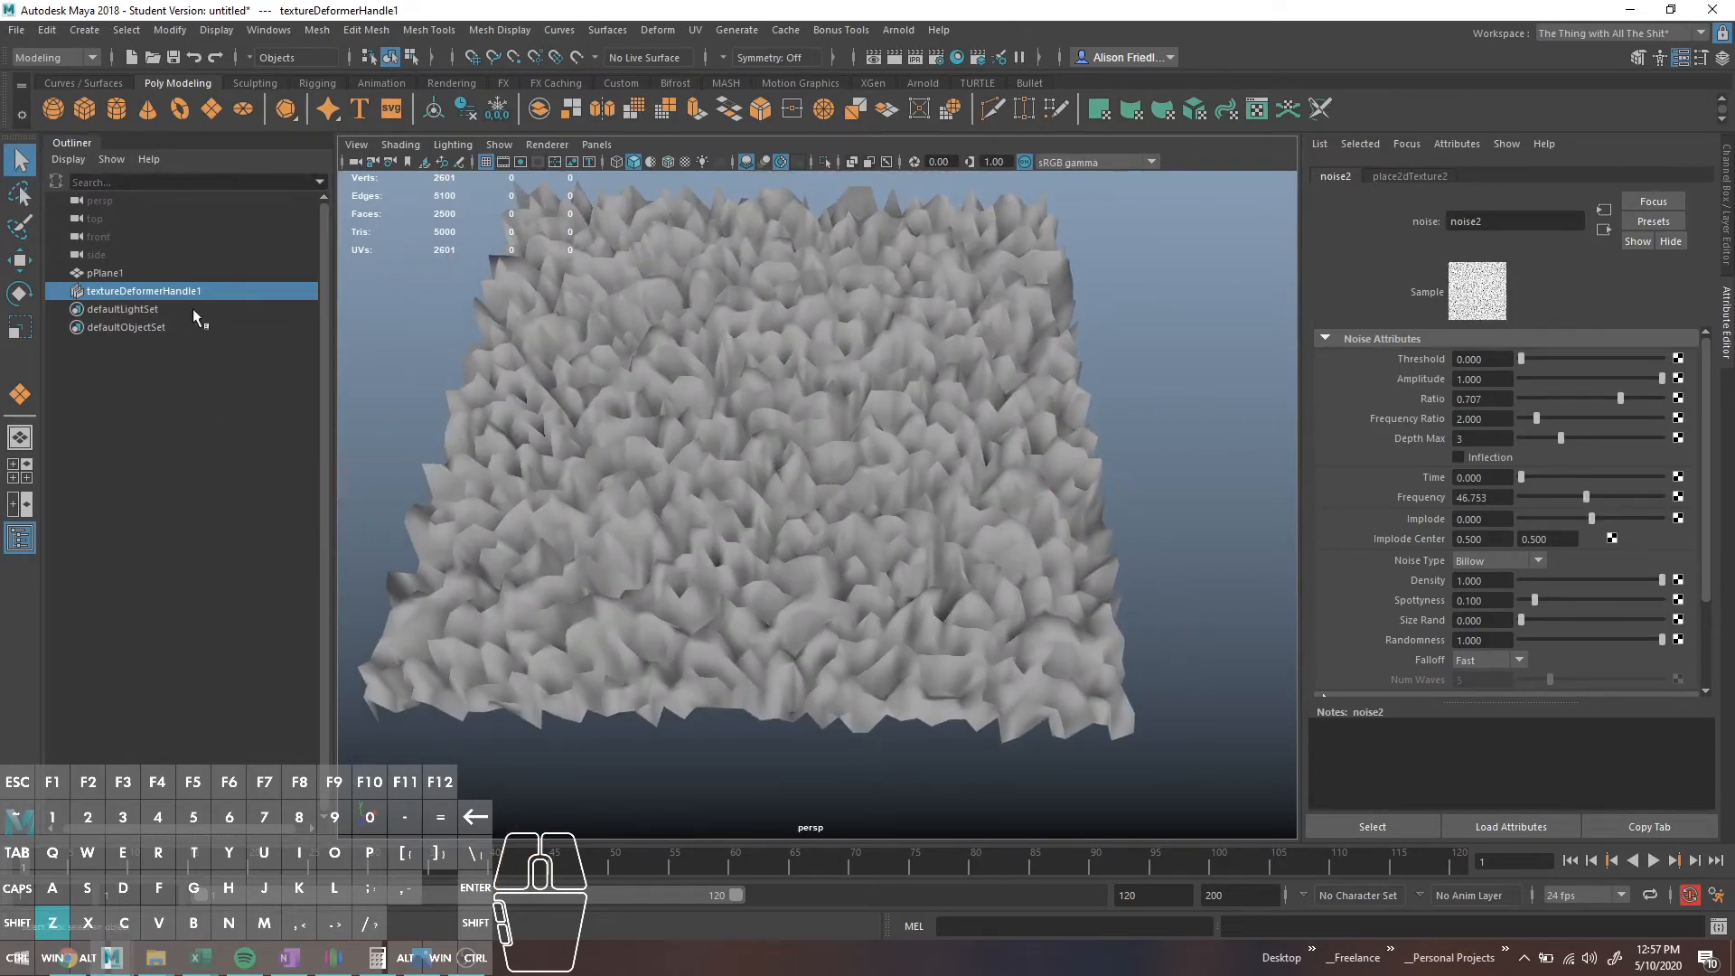
# Step: Break the noise texture's connection to the deformer and map a Ramp texture in its place
pyautogui.click(958, 328)
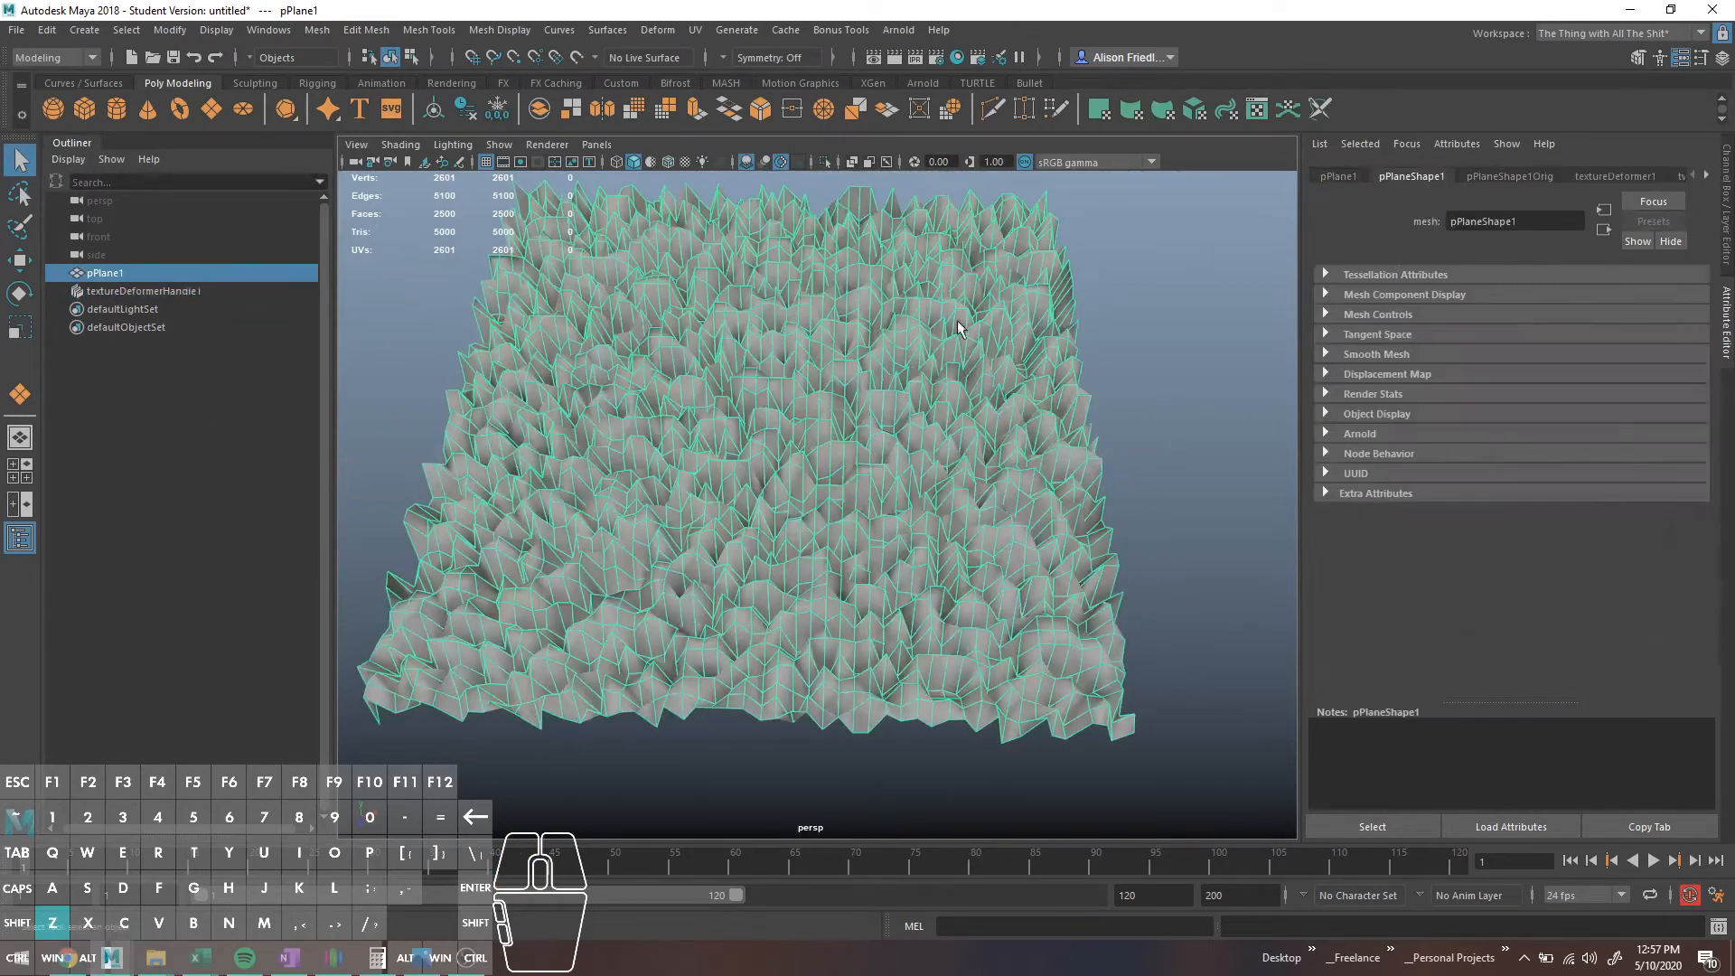
pyautogui.click(121, 287)
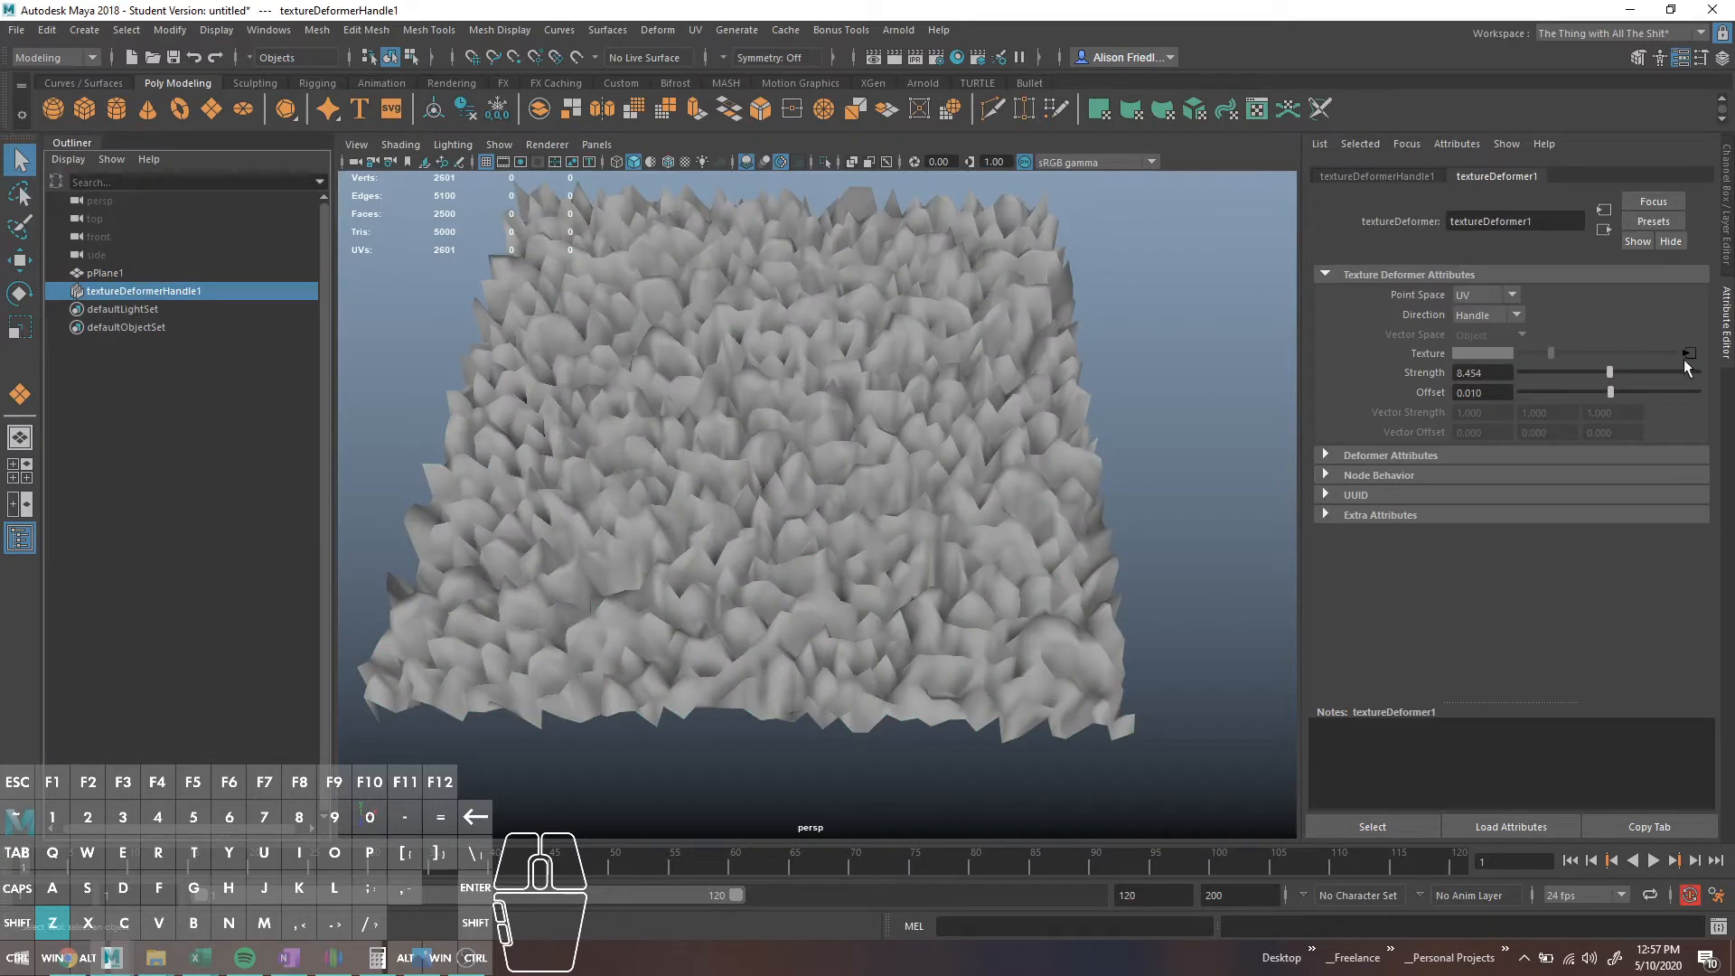
pyautogui.rightClick(1417, 358)
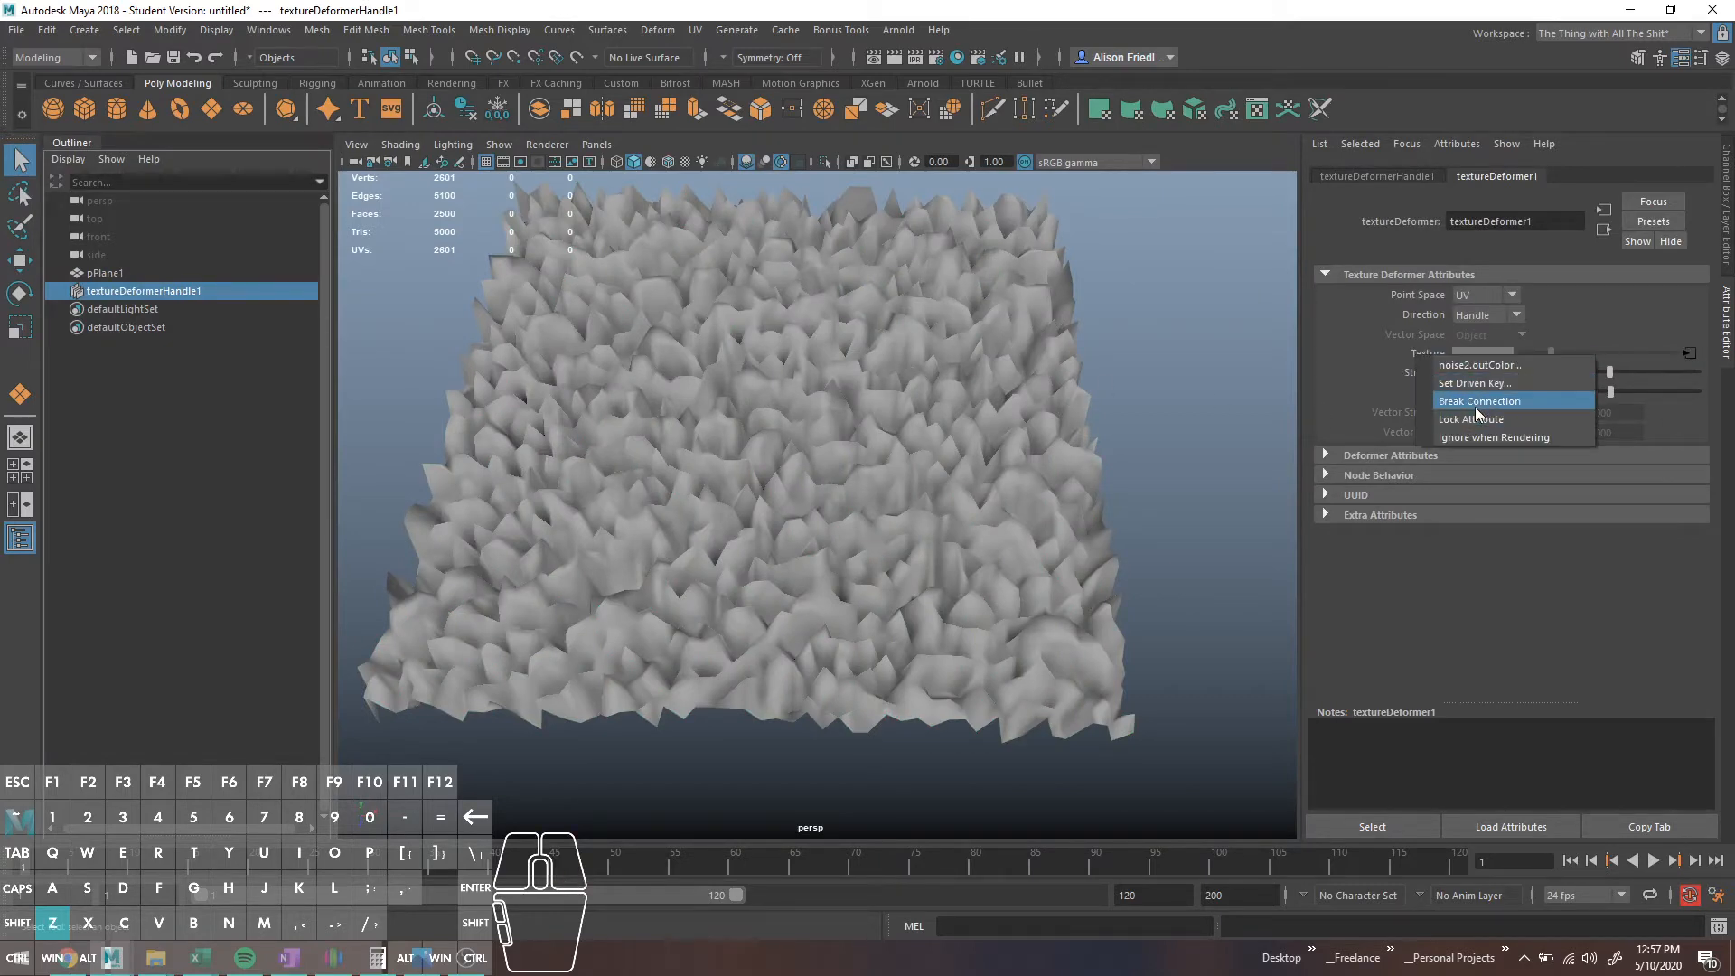
pyautogui.click(1480, 415)
pyautogui.click(1689, 354)
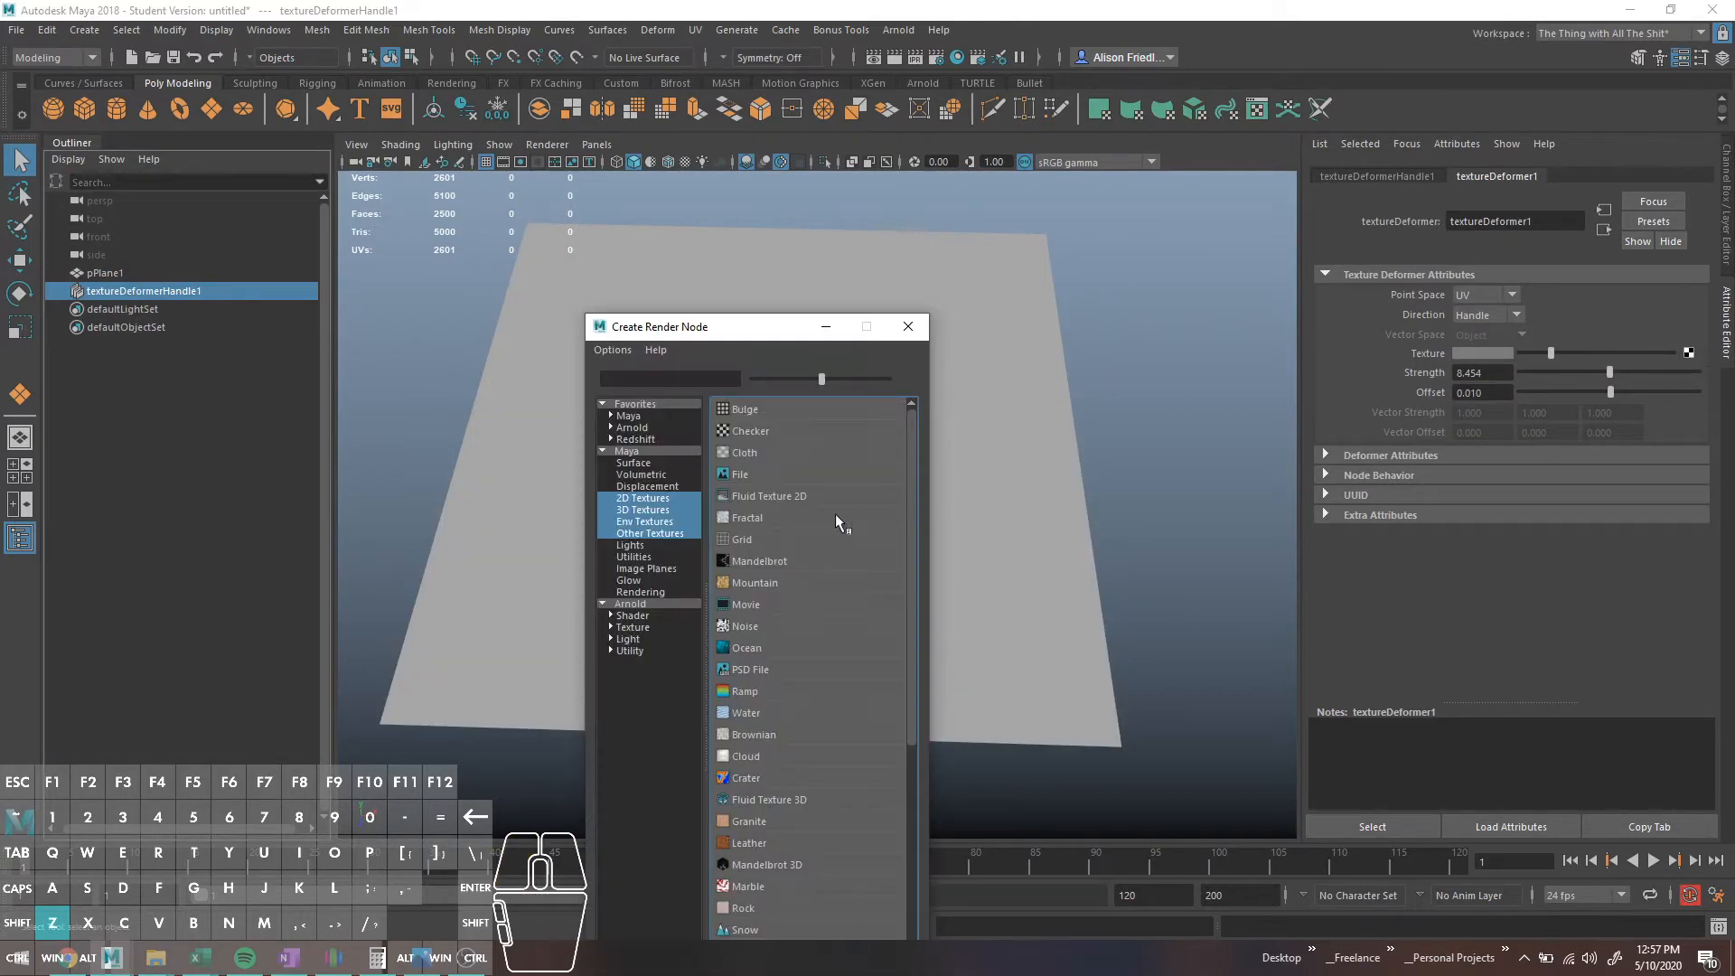
pyautogui.click(747, 691)
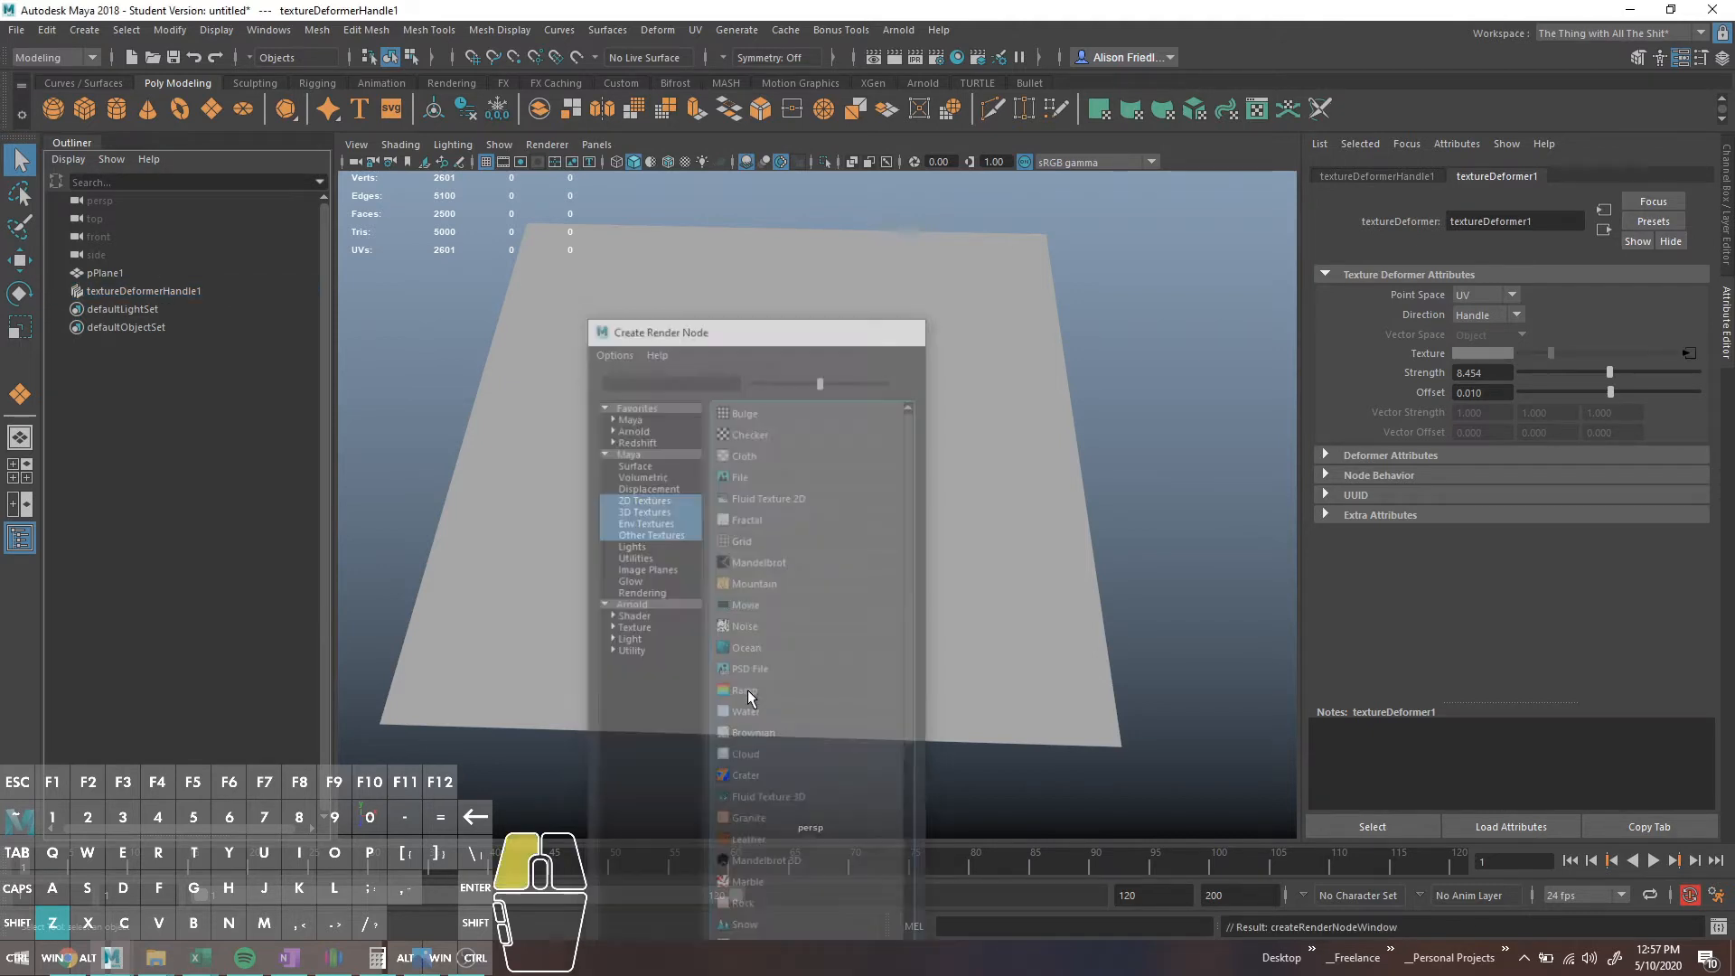
pyautogui.keyDown('alt'); pyautogui.moveTo(844, 593); pyautogui.dragTo(704, 544); pyautogui.keyUp('alt')
# Step: Move the ramp's black marker to about 0.84 and add a light grey marker near the ramp's middle
pyautogui.moveTo(1338, 423); pyautogui.dragTo(1591, 496)
pyautogui.click(1641, 420)
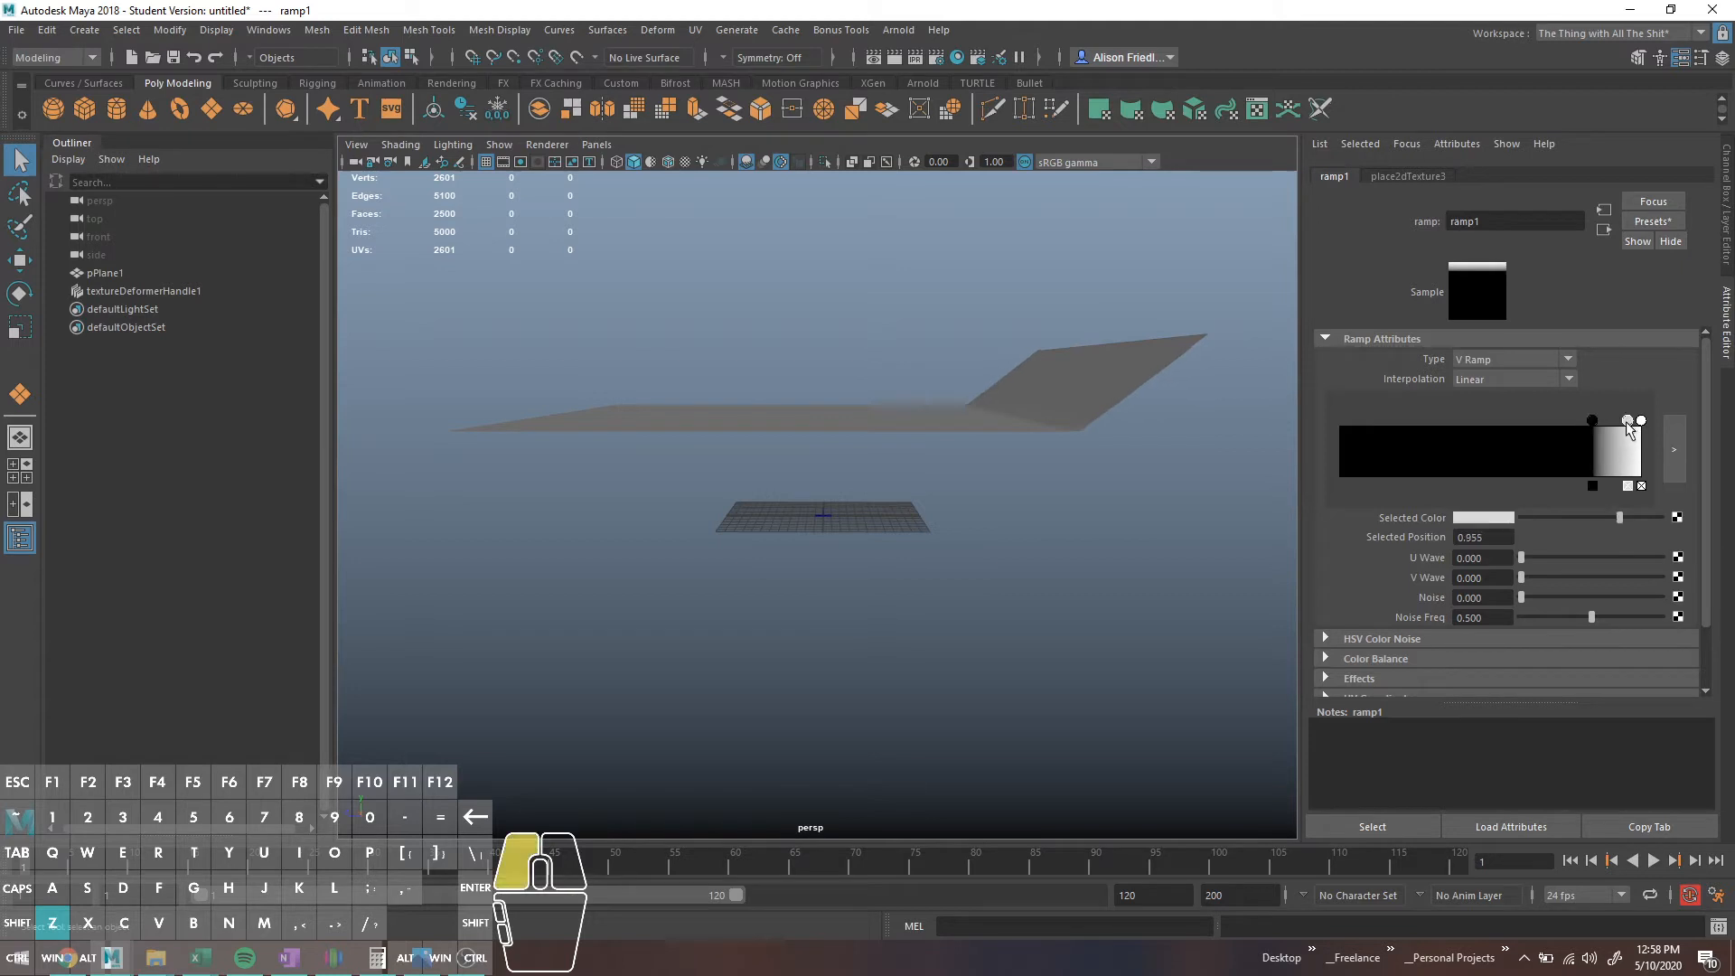
pyautogui.click(1500, 447)
# Step: Add a dark grey marker to the ramp at about 0.21 and inspect the resulting folds in the plane
pyautogui.click(1592, 422)
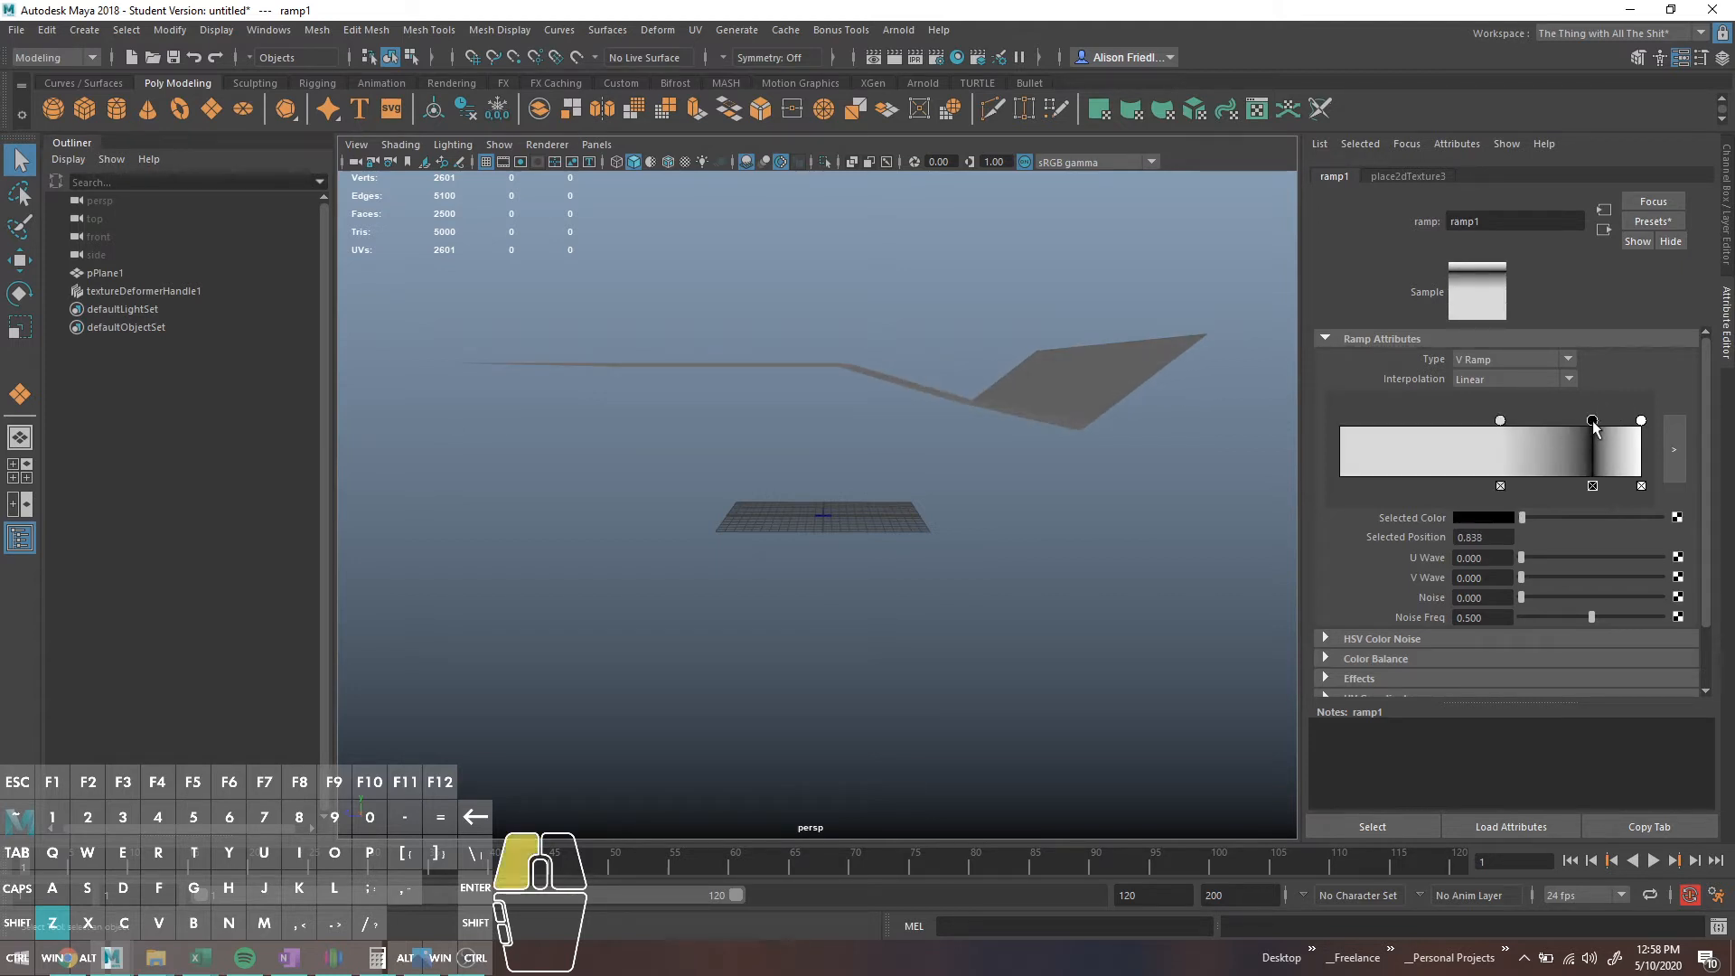
pyautogui.click(1587, 443)
pyautogui.click(1587, 412)
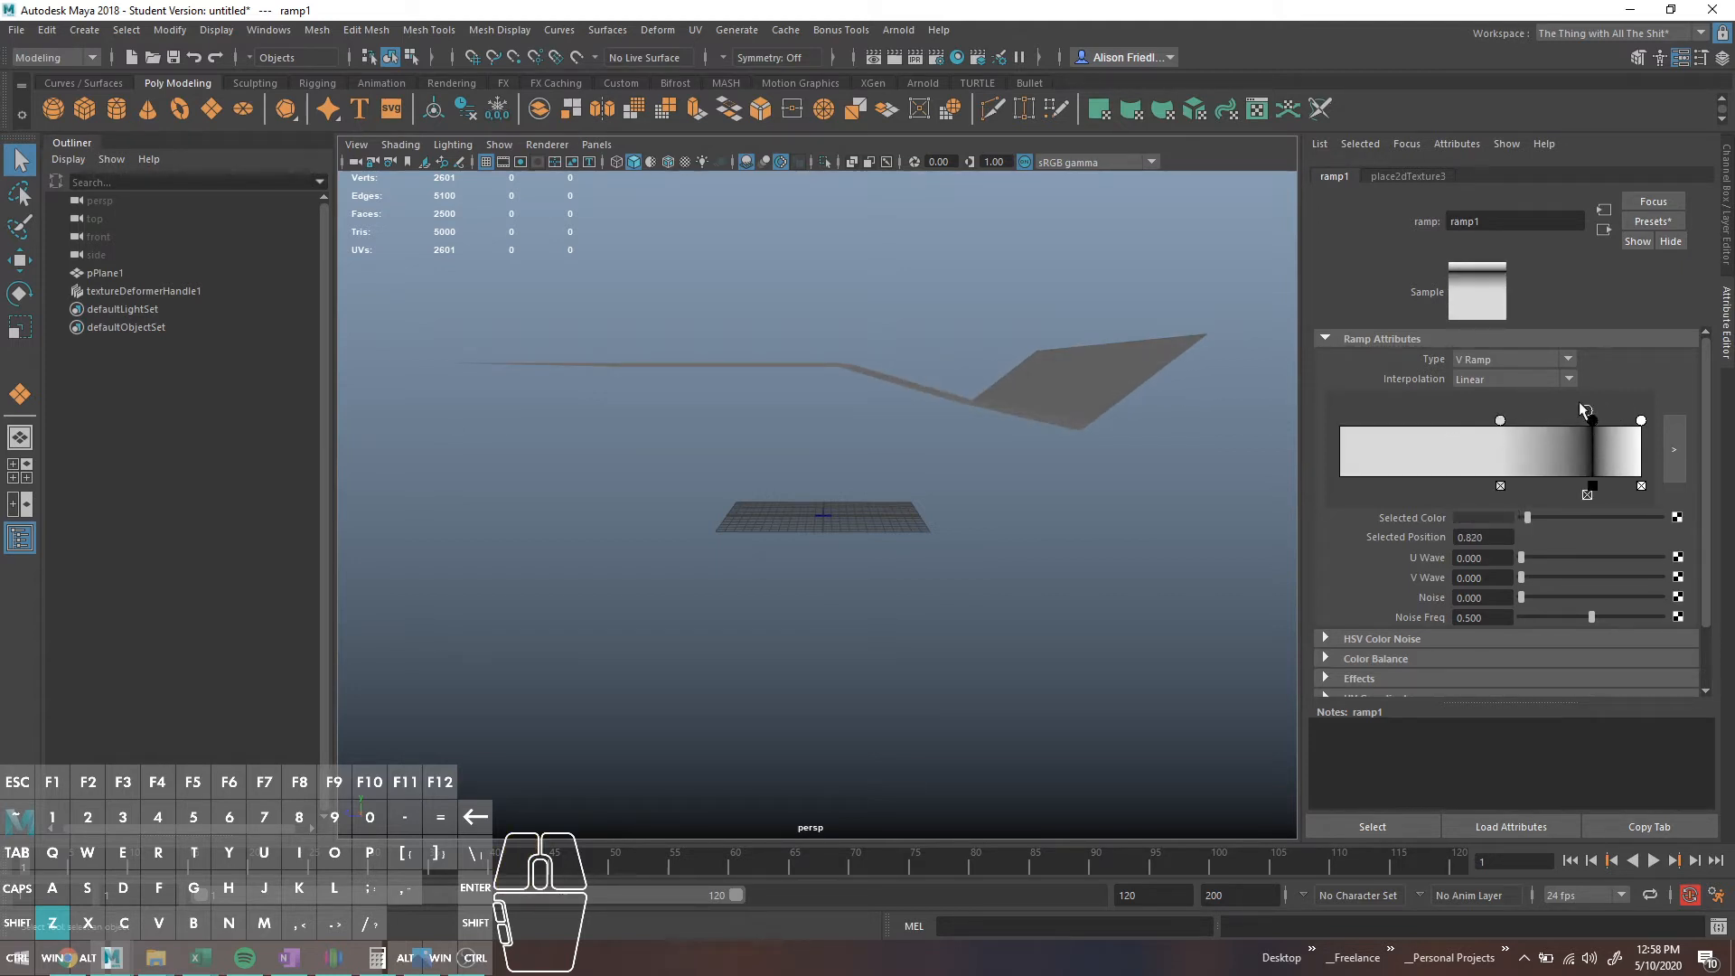
pyautogui.moveTo(1585, 410); pyautogui.dragTo(1402, 421)
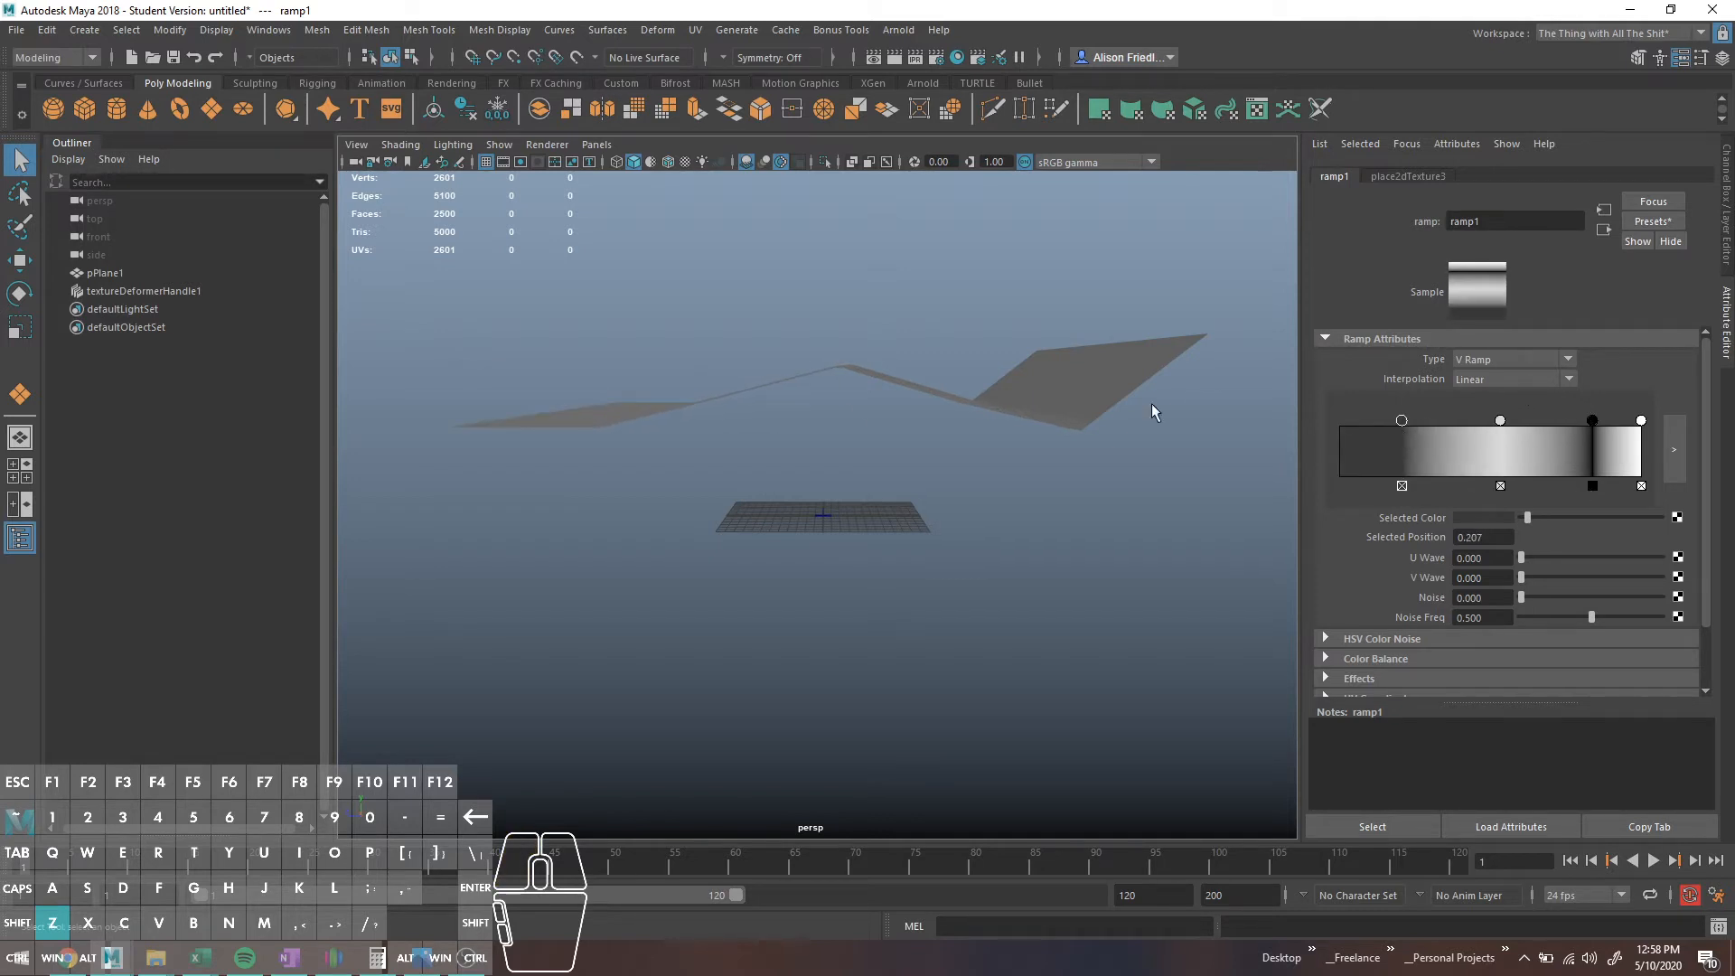
pyautogui.keyDown('alt'); pyautogui.moveTo(1152, 411); pyautogui.dragTo(1076, 426); pyautogui.keyUp('alt')
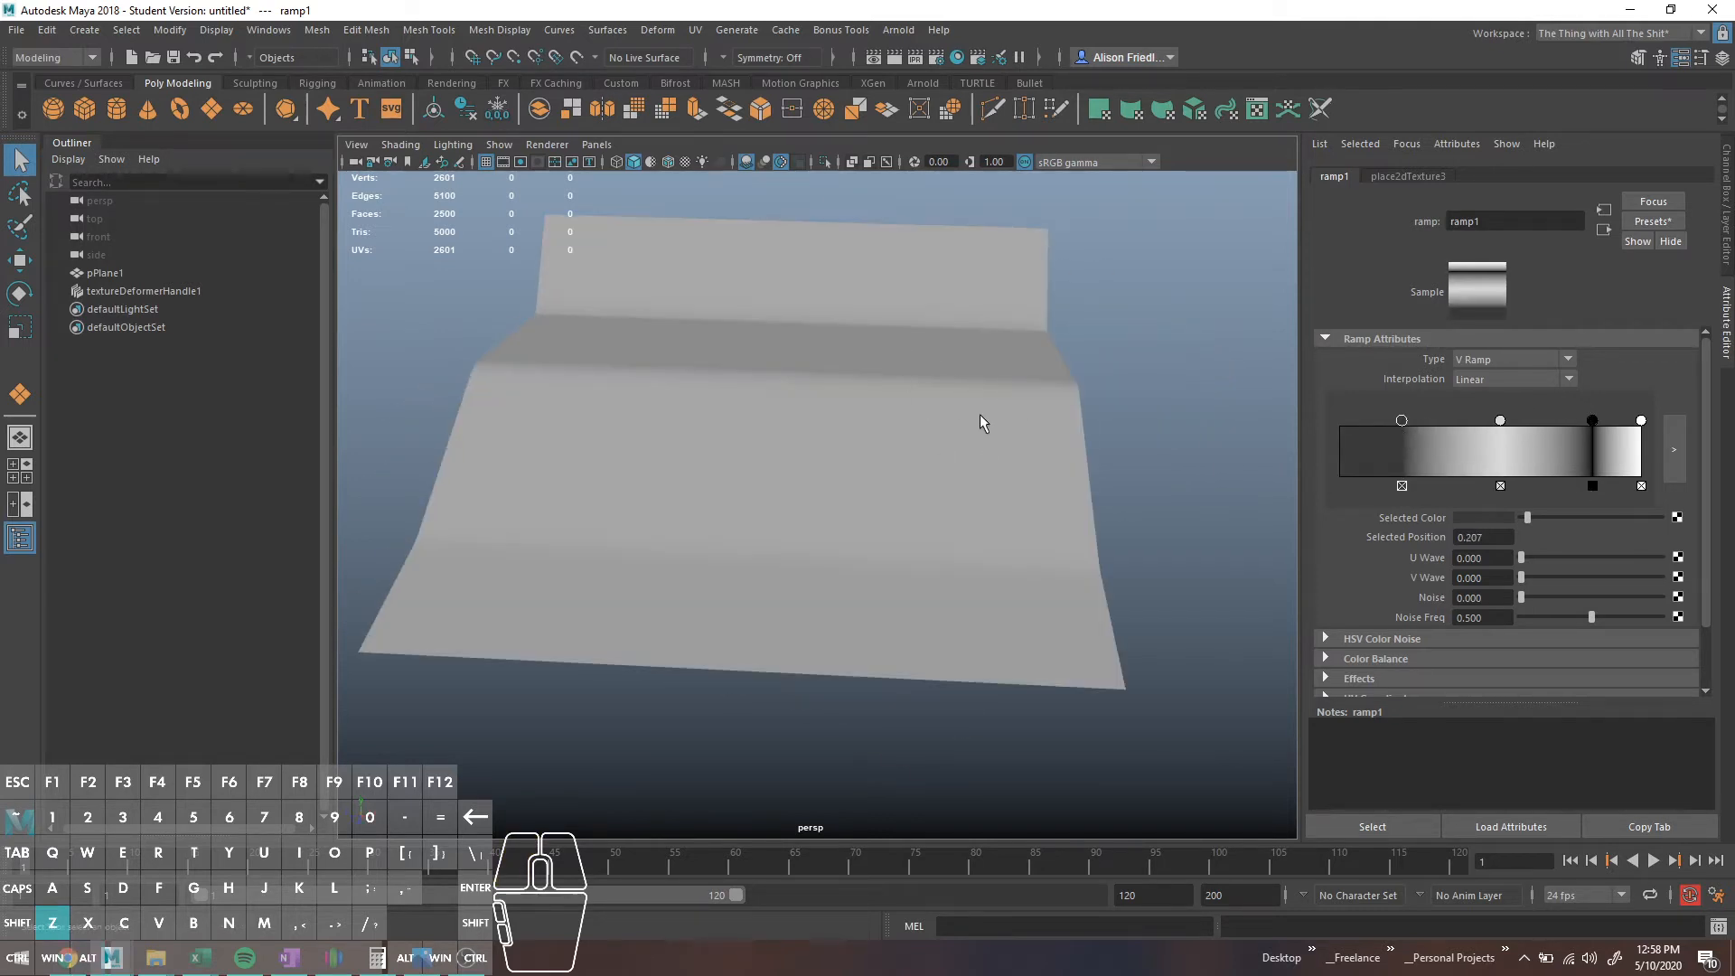
pyautogui.keyDown('alt'); pyautogui.moveTo(794, 382); pyautogui.dragTo(963, 321); pyautogui.keyUp('alt')
pyautogui.moveTo(858, 289); pyautogui.dragTo(914, 416)
pyautogui.press('f')
pyautogui.click(181, 290)
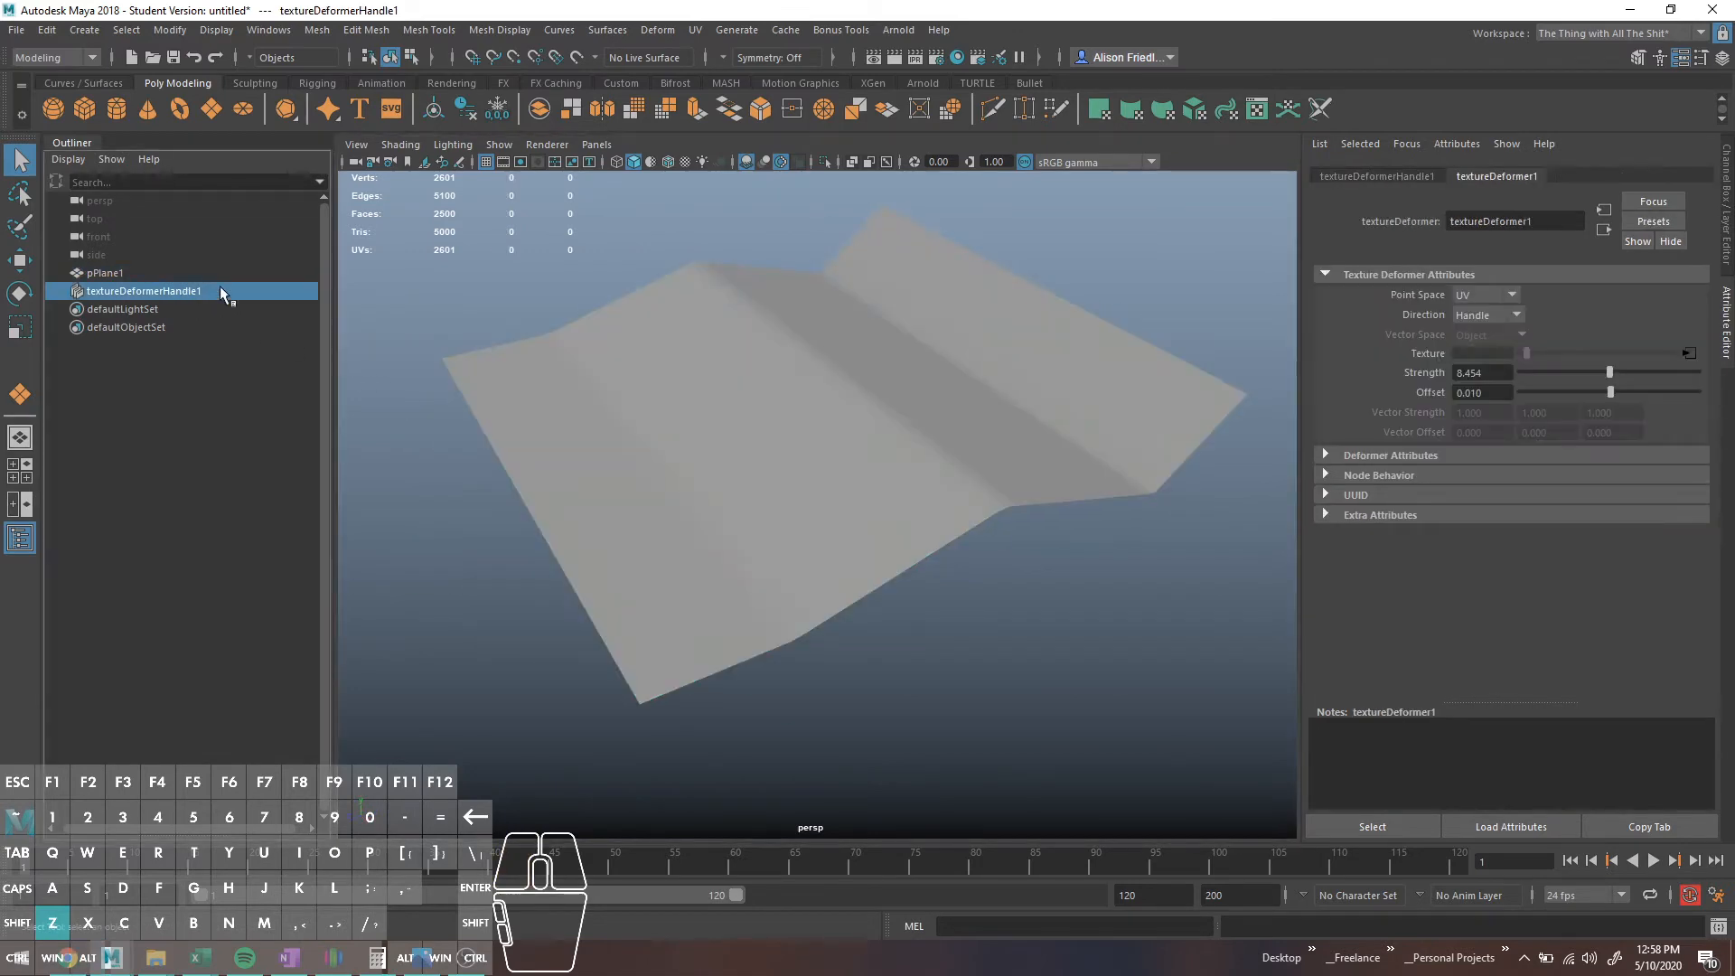
pyautogui.rightClick(1419, 353)
pyautogui.click(1446, 364)
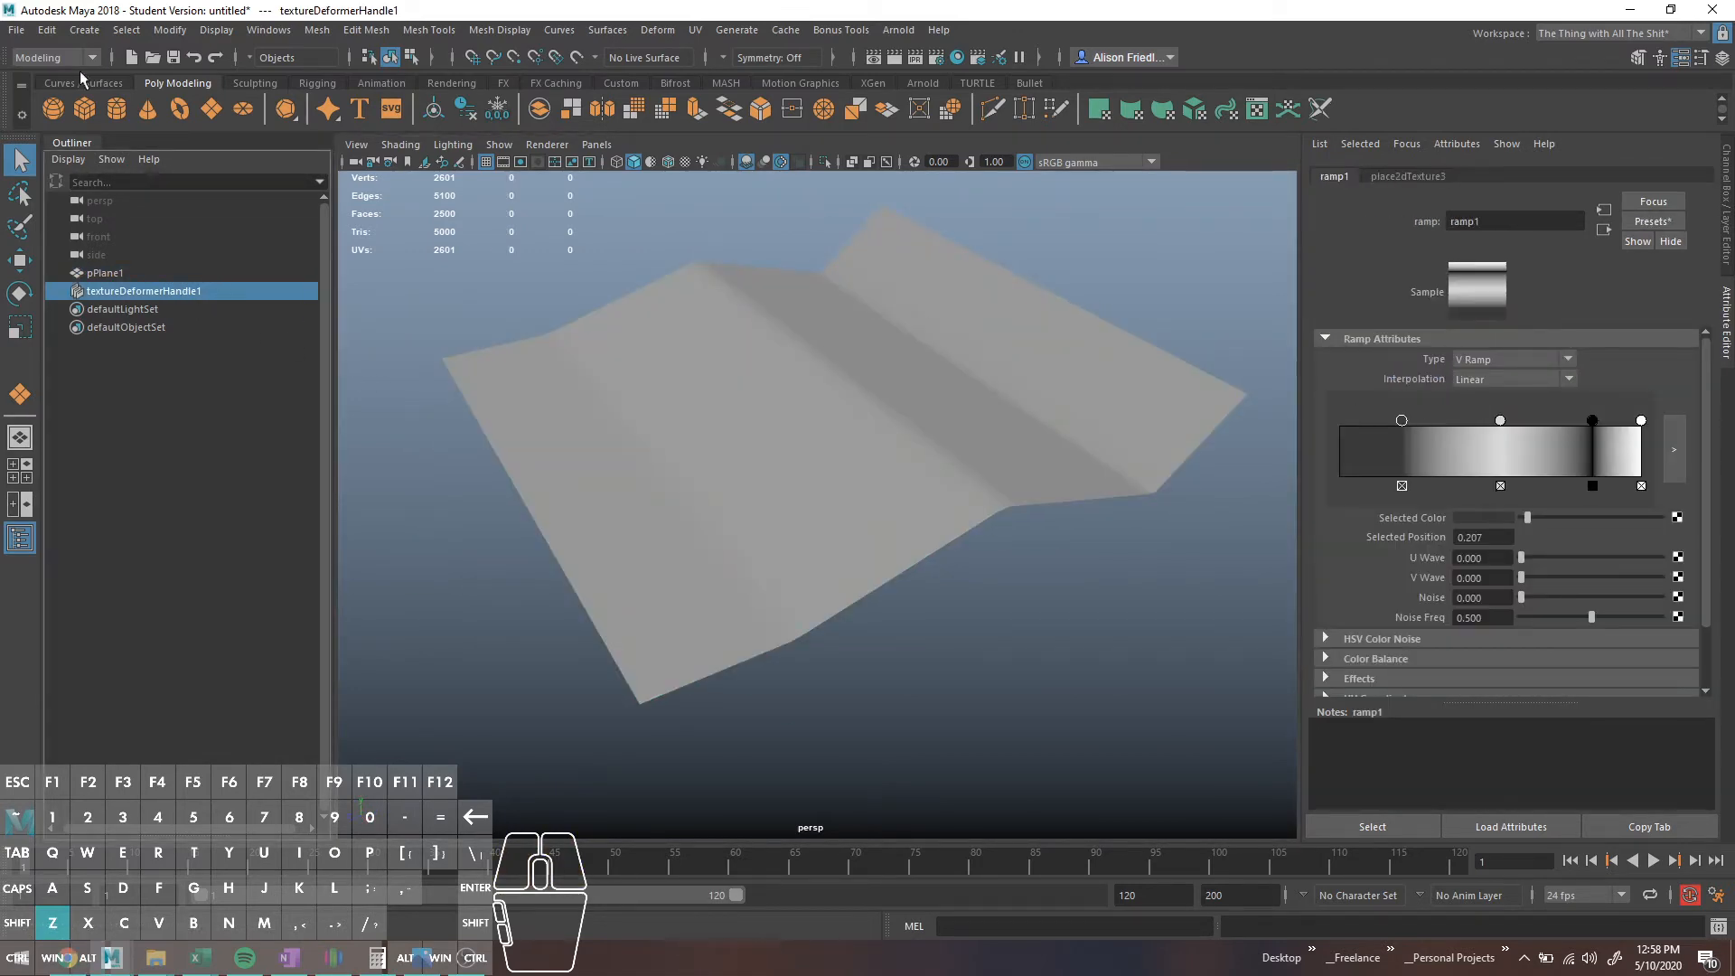
# Step: Break the ramp's connection to the texture deformer and map a File texture in its place
pyautogui.click(193, 293)
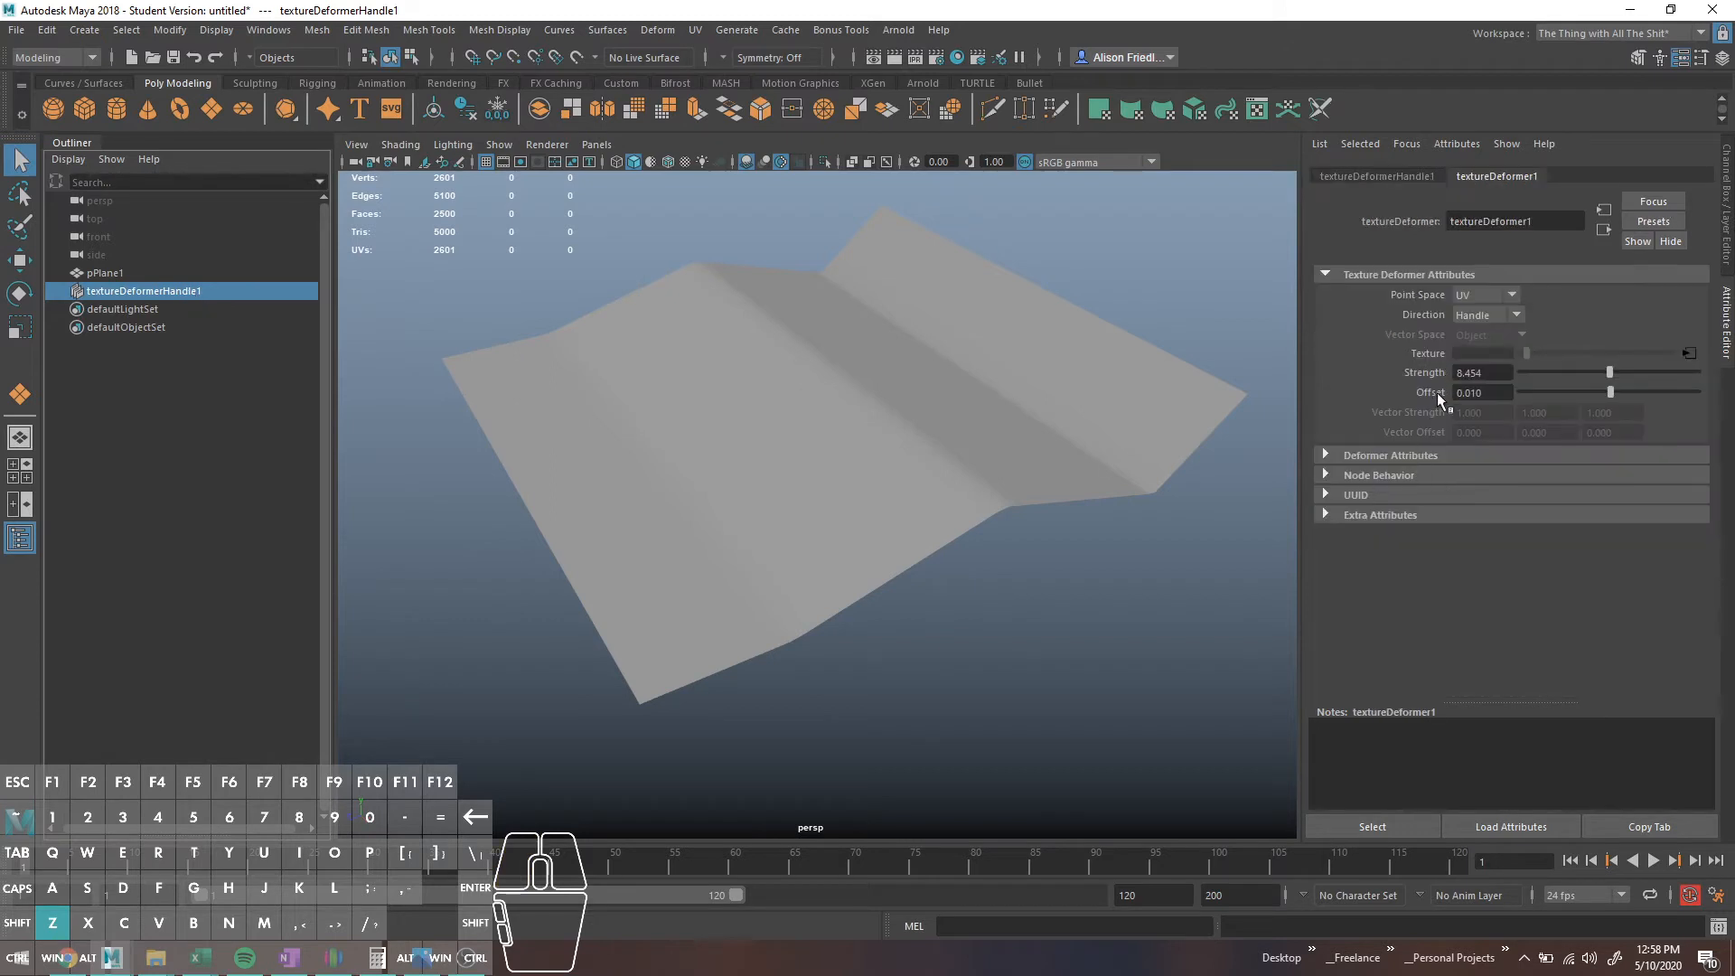
pyautogui.rightClick(1427, 371)
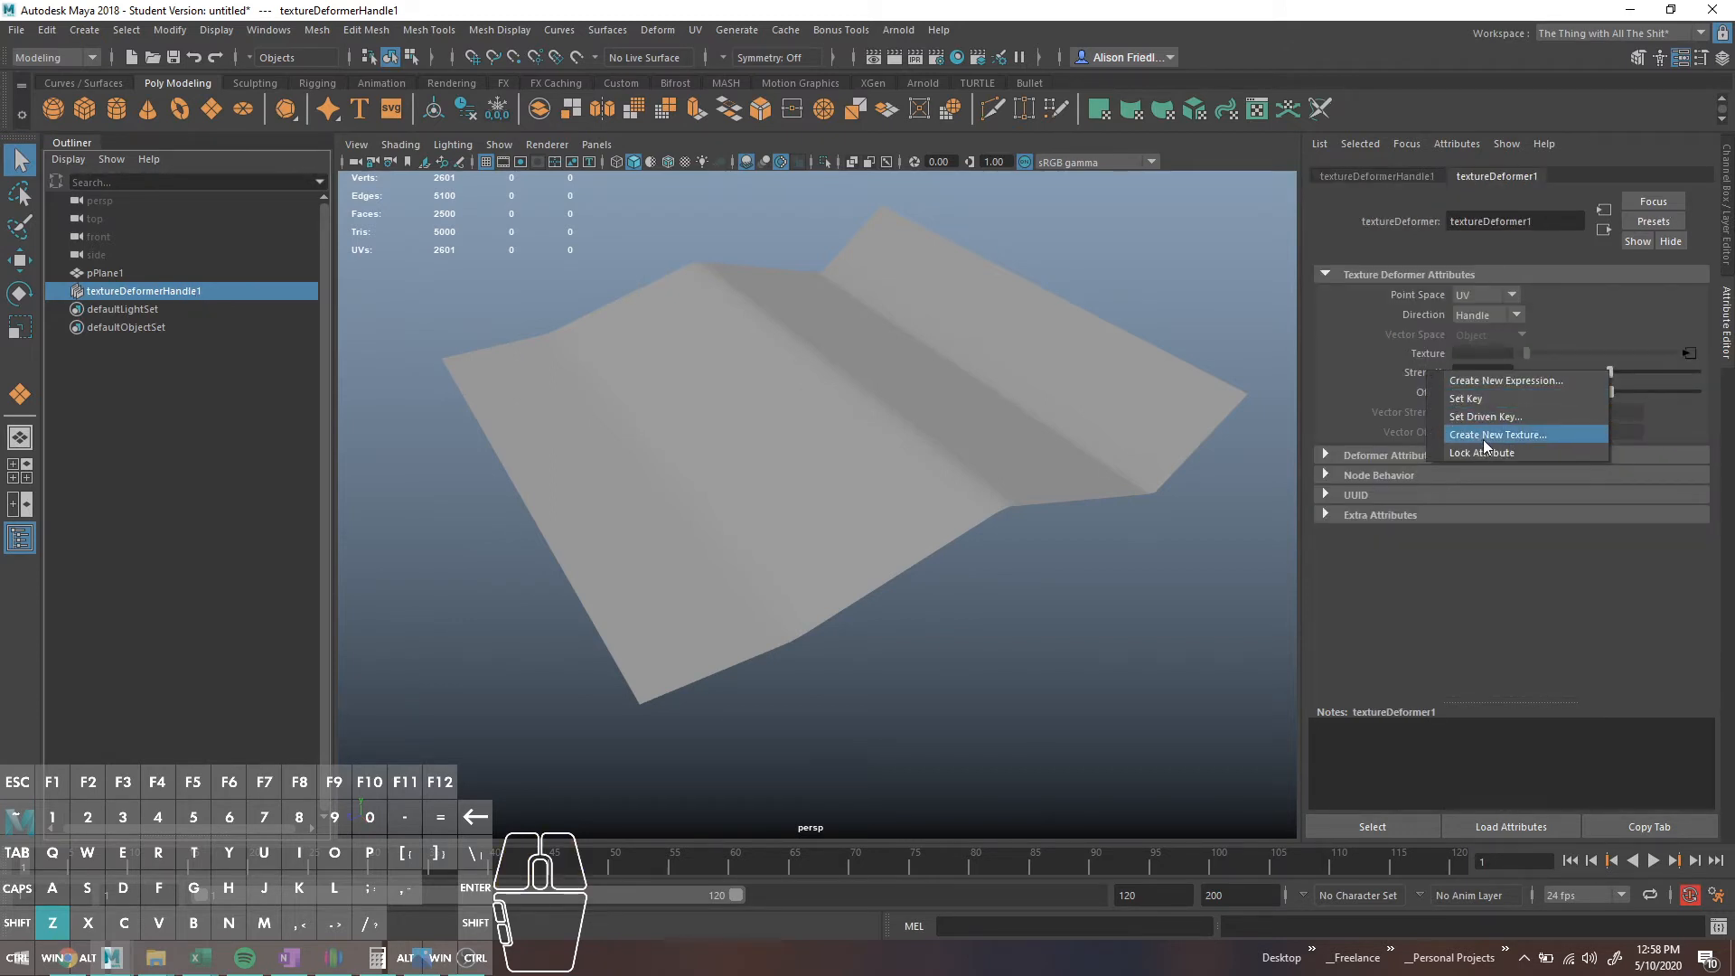
pyautogui.click(1405, 366)
pyautogui.rightClick(1430, 353)
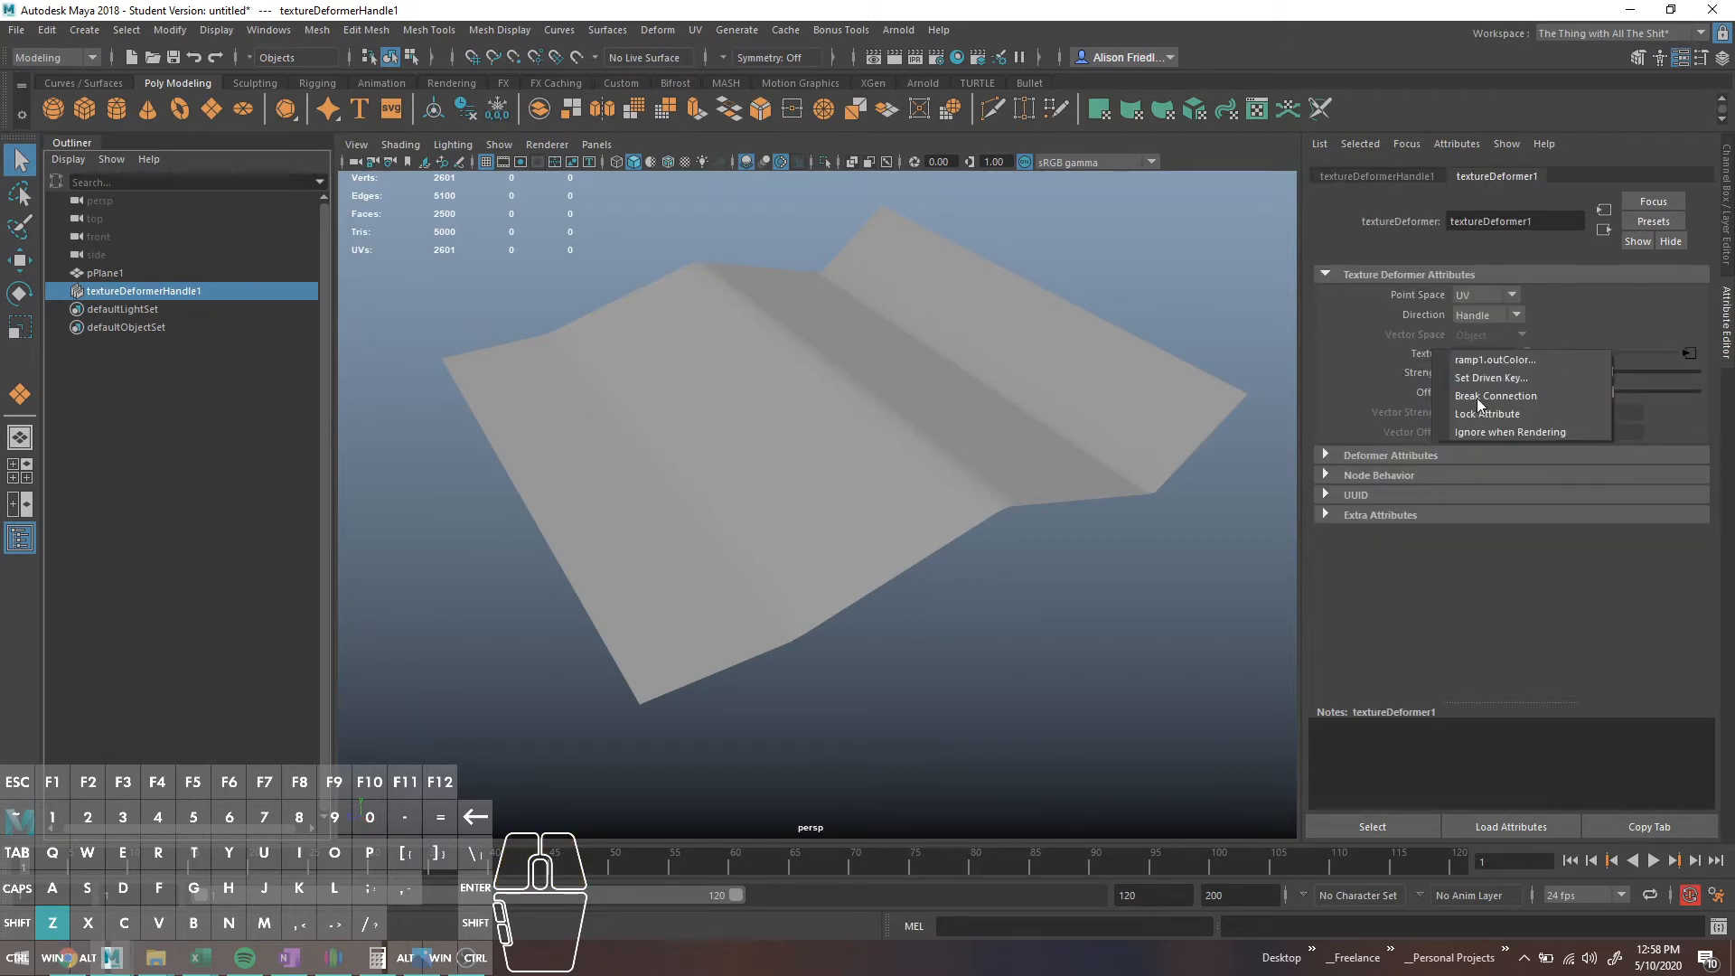
pyautogui.click(1477, 398)
pyautogui.click(1689, 353)
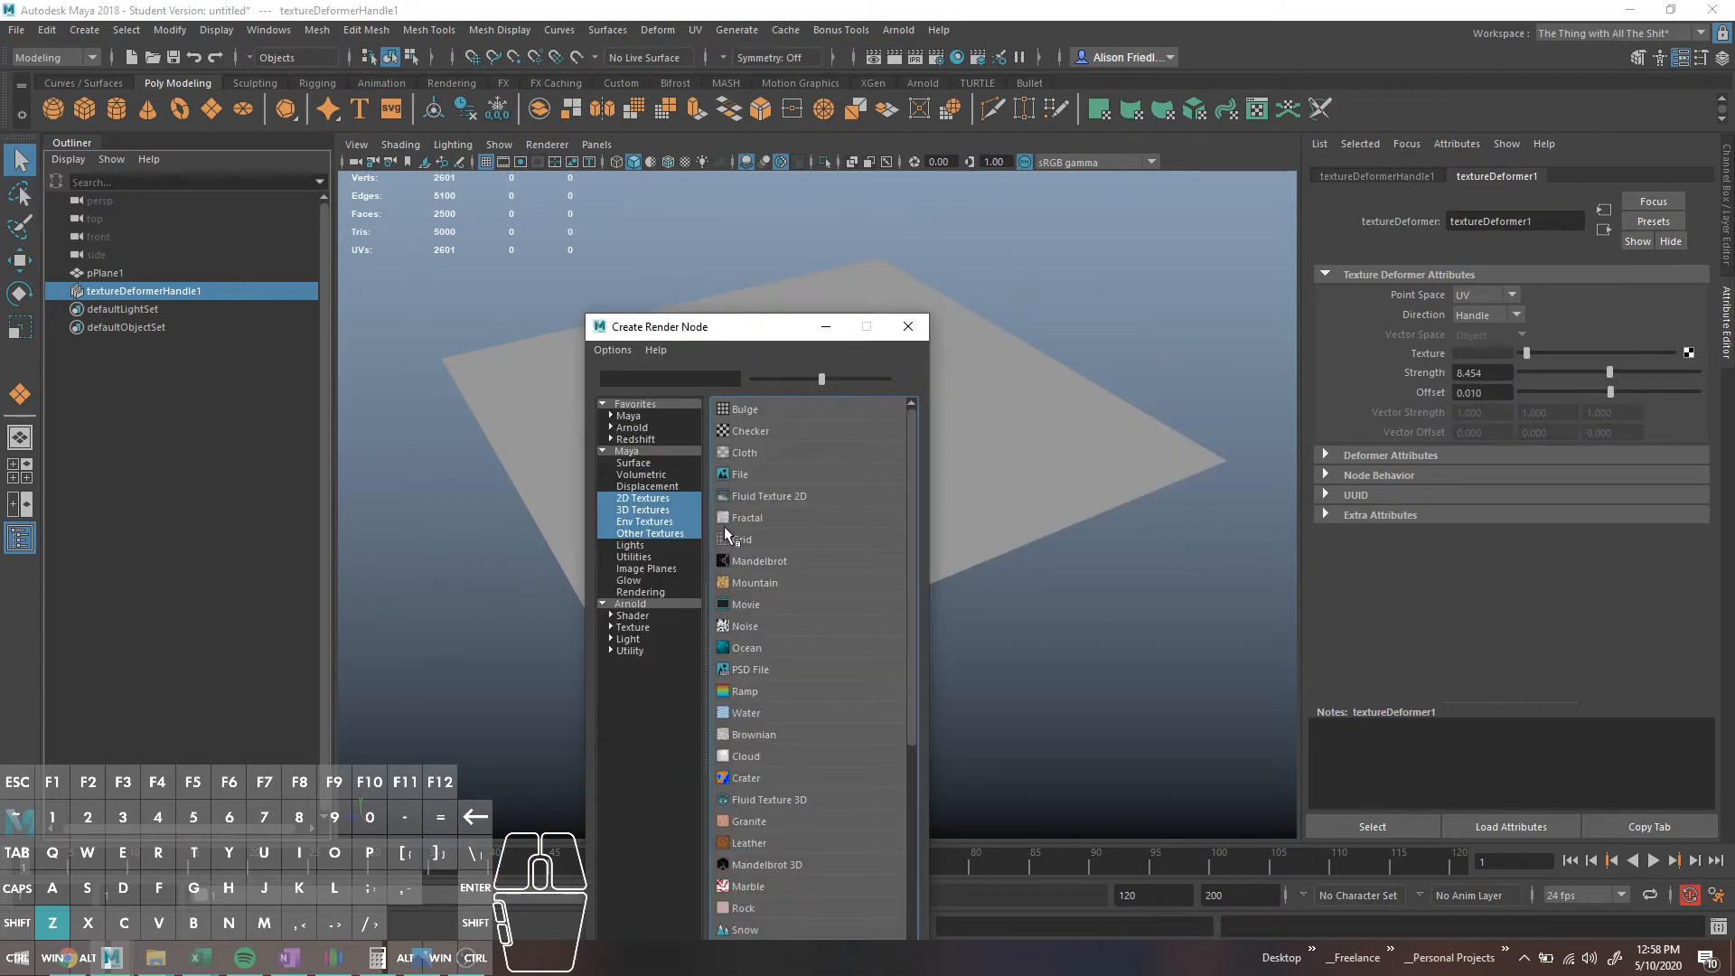
pyautogui.click(761, 476)
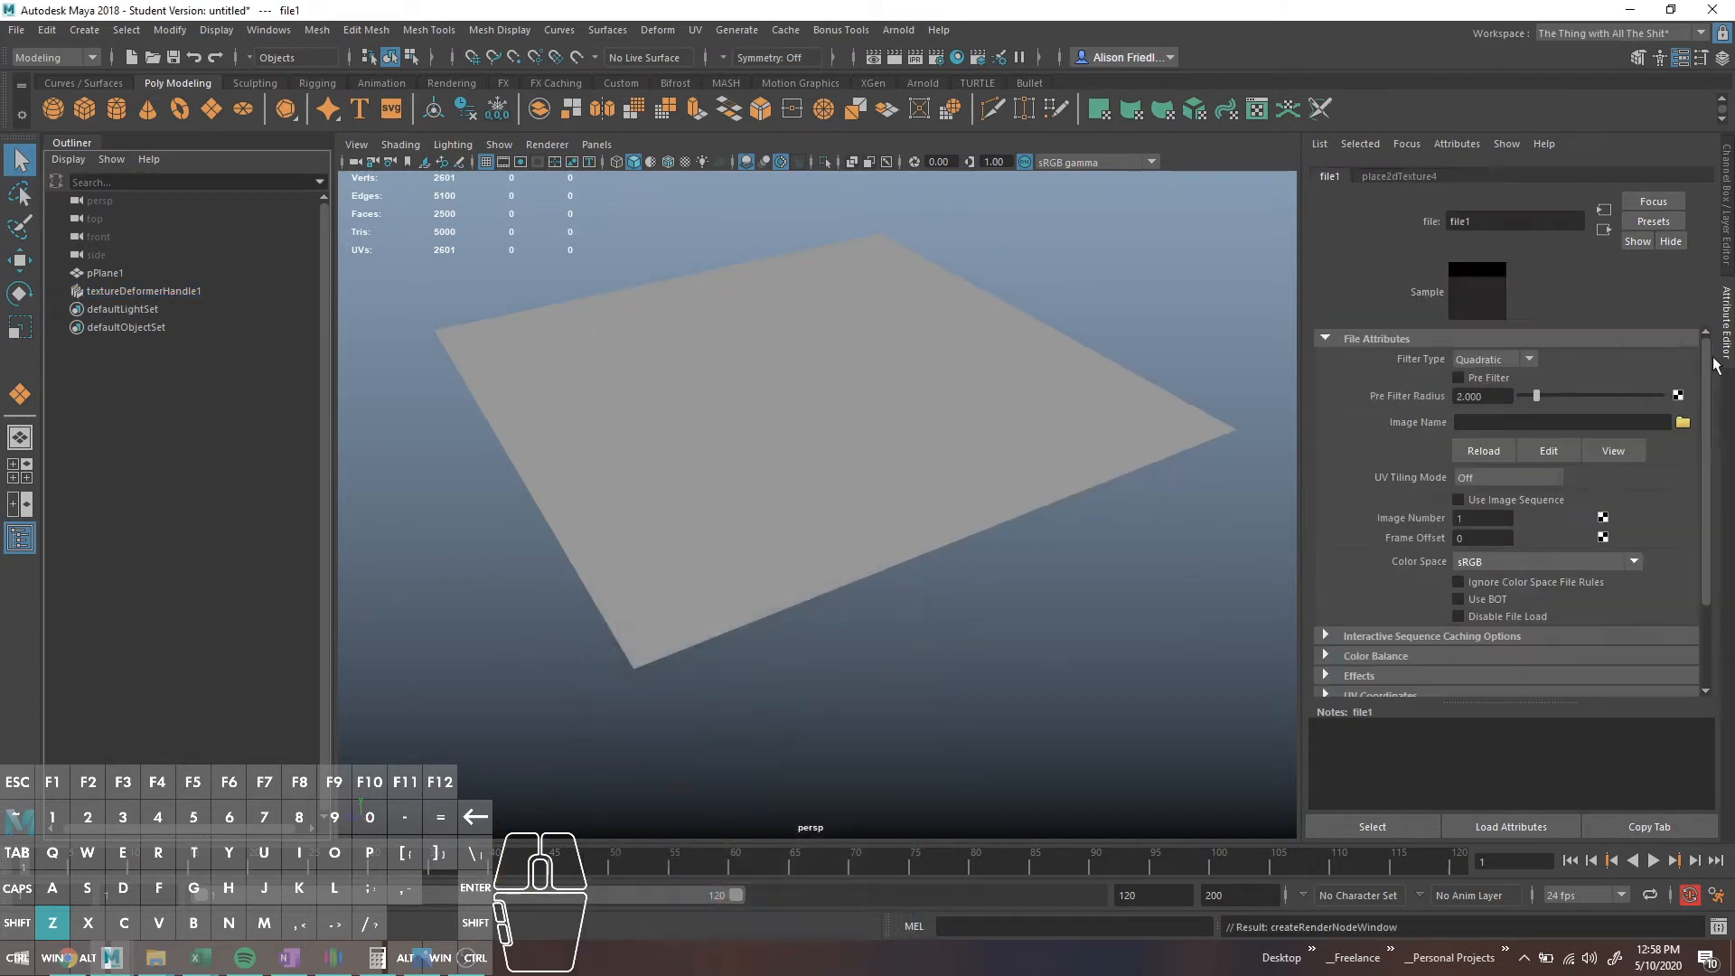
# Step: Load block pose.png from the sourceimages folder into the file texture and inspect the relief it creates in the plane
pyautogui.click(1683, 422)
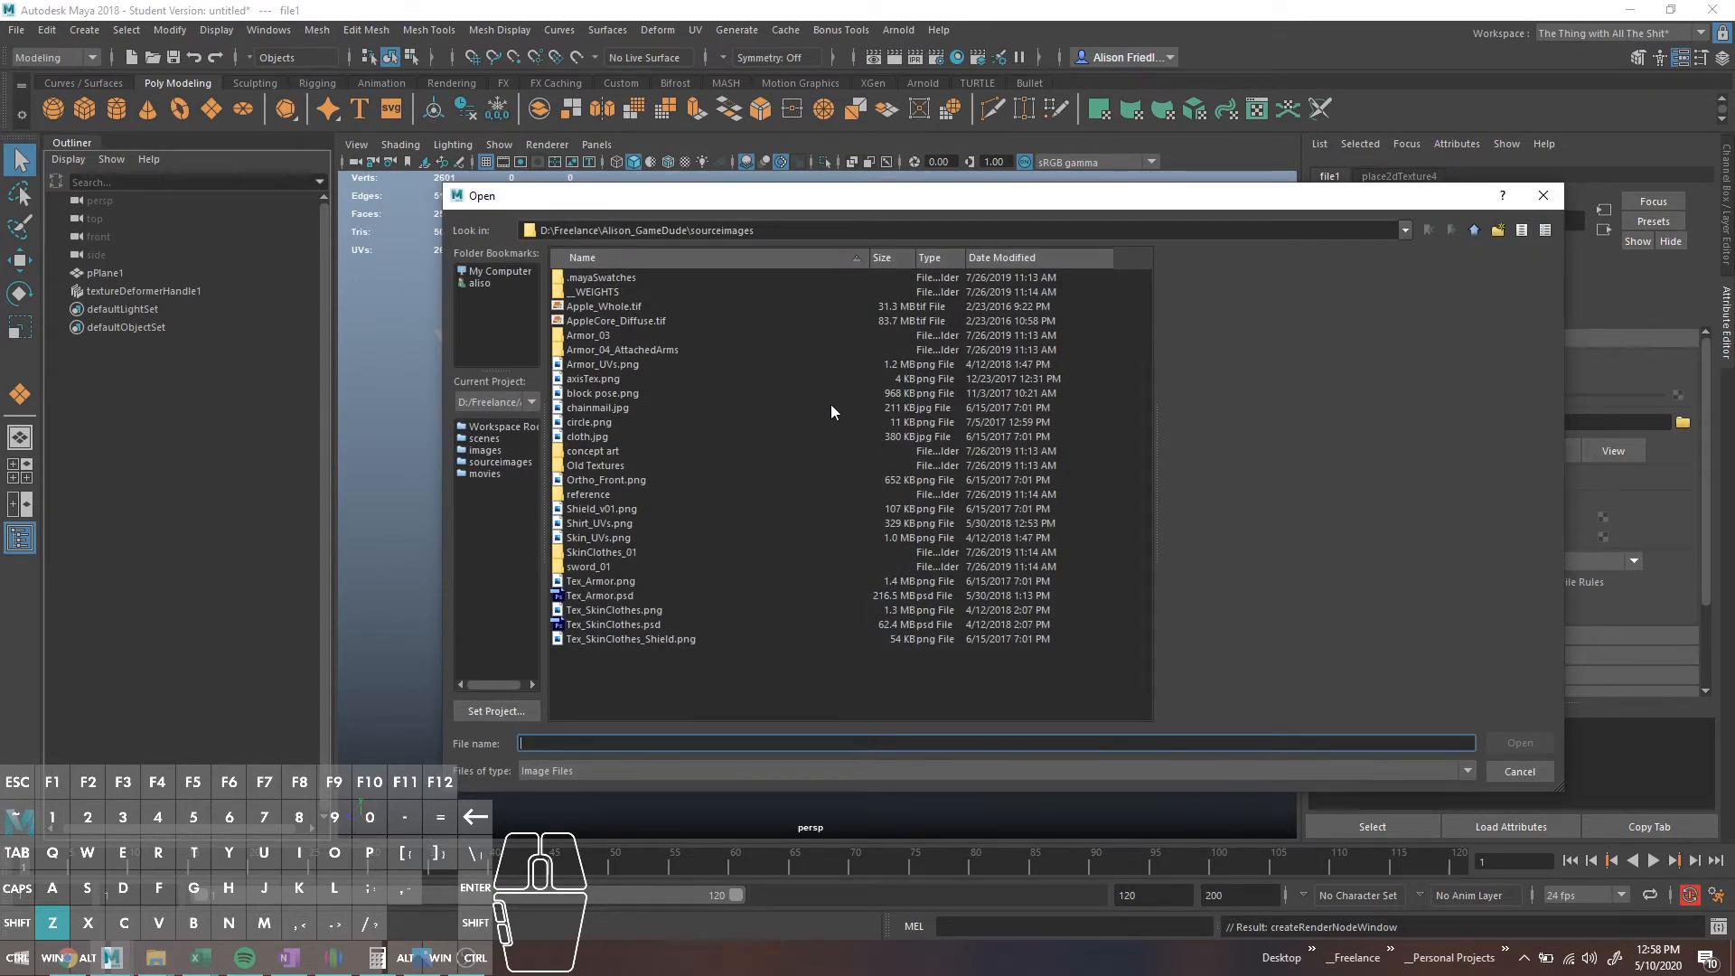
pyautogui.click(587, 422)
pyautogui.click(590, 409)
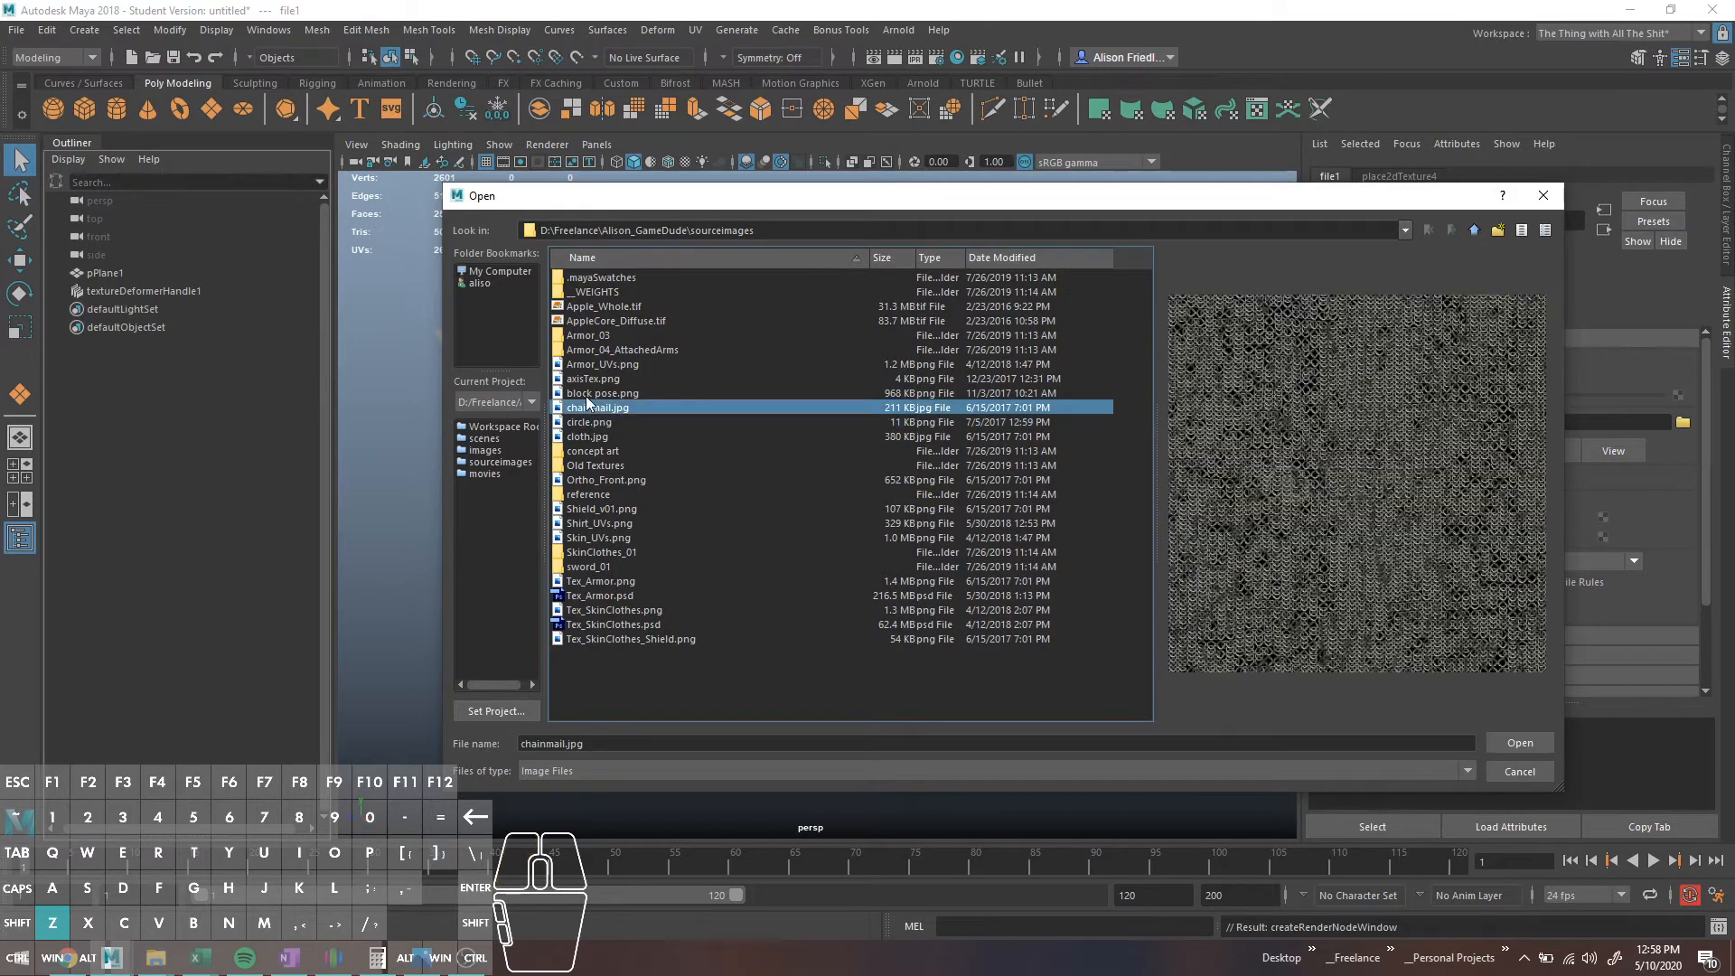
pyautogui.click(587, 396)
pyautogui.click(1520, 743)
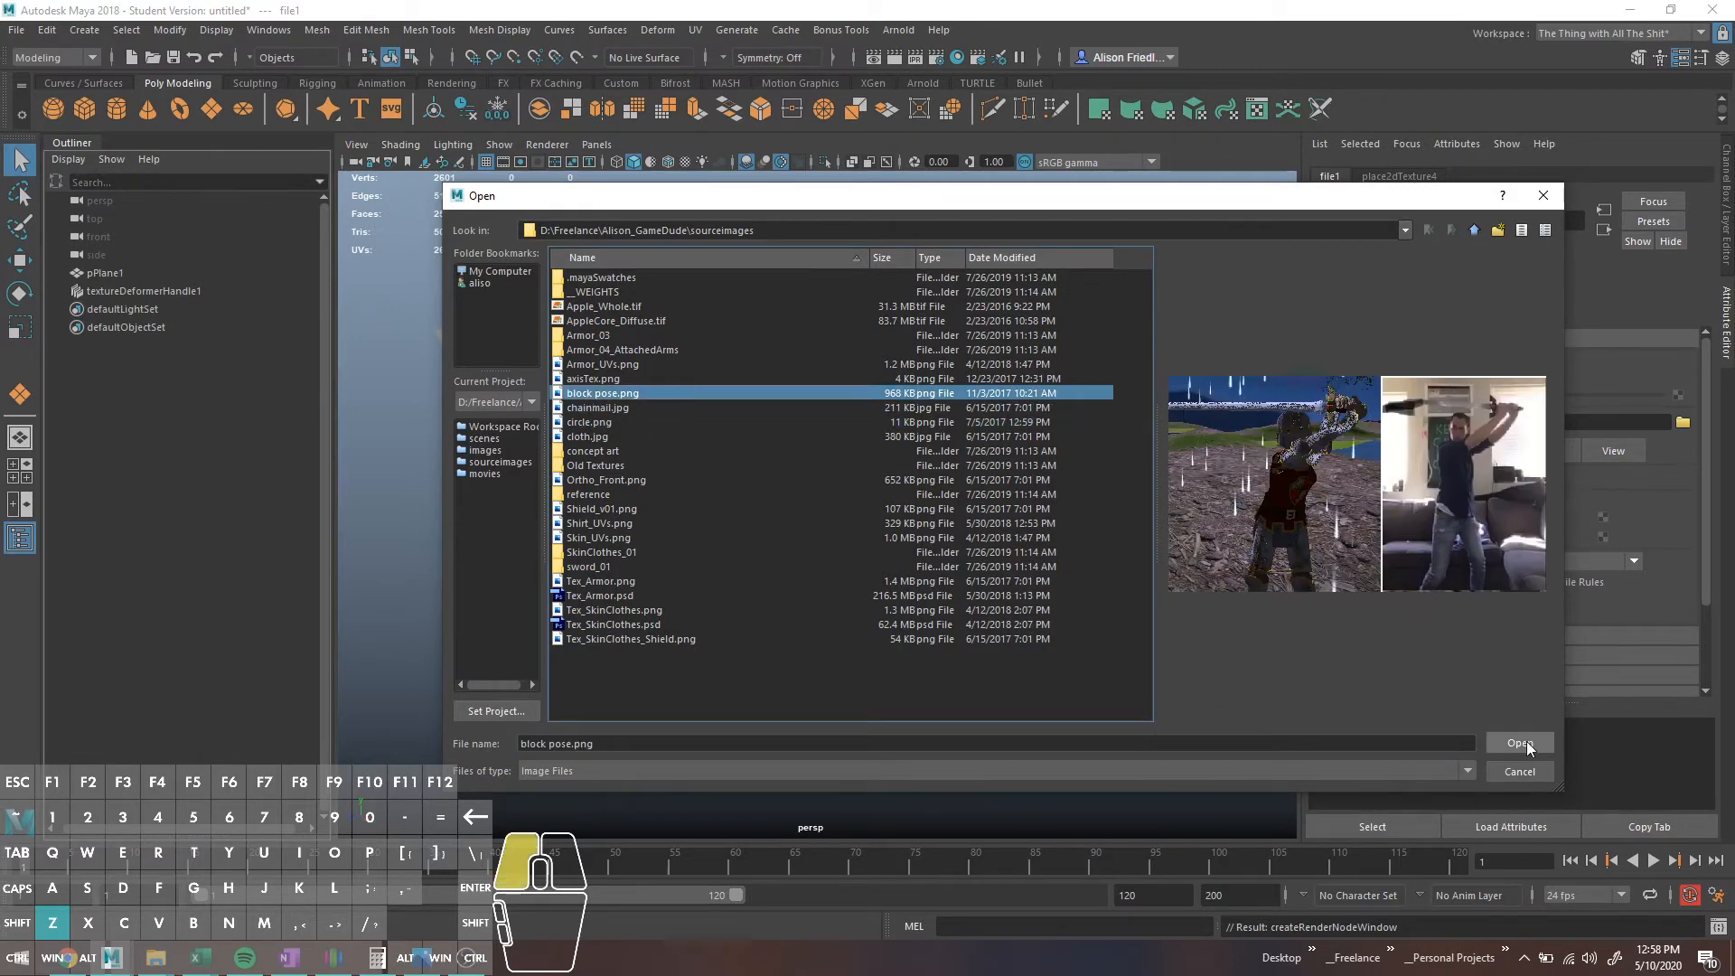
pyautogui.keyDown('alt'); pyautogui.moveTo(824, 492); pyautogui.dragTo(1311, 547); pyautogui.keyUp('alt')
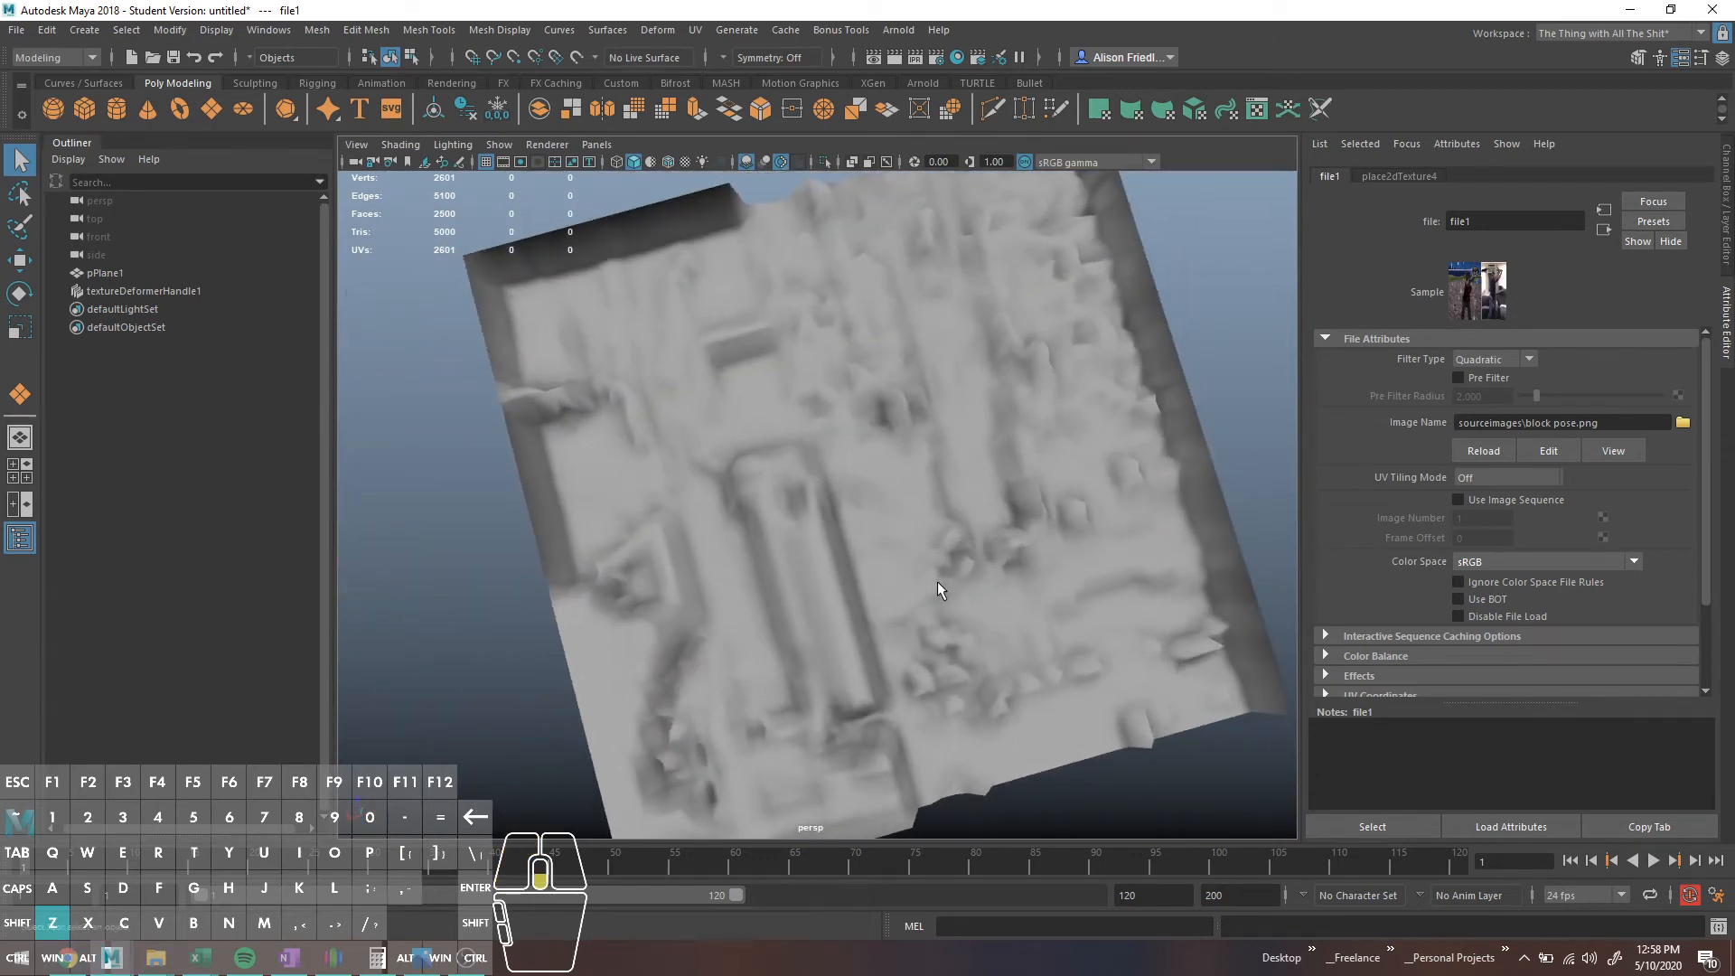
pyautogui.scroll(-5, 936, 582)
pyautogui.keyDown('alt'); pyautogui.moveTo(937, 582); pyautogui.dragTo(920, 513); pyautogui.keyUp('alt')
pyautogui.scroll(4, 913, 482)
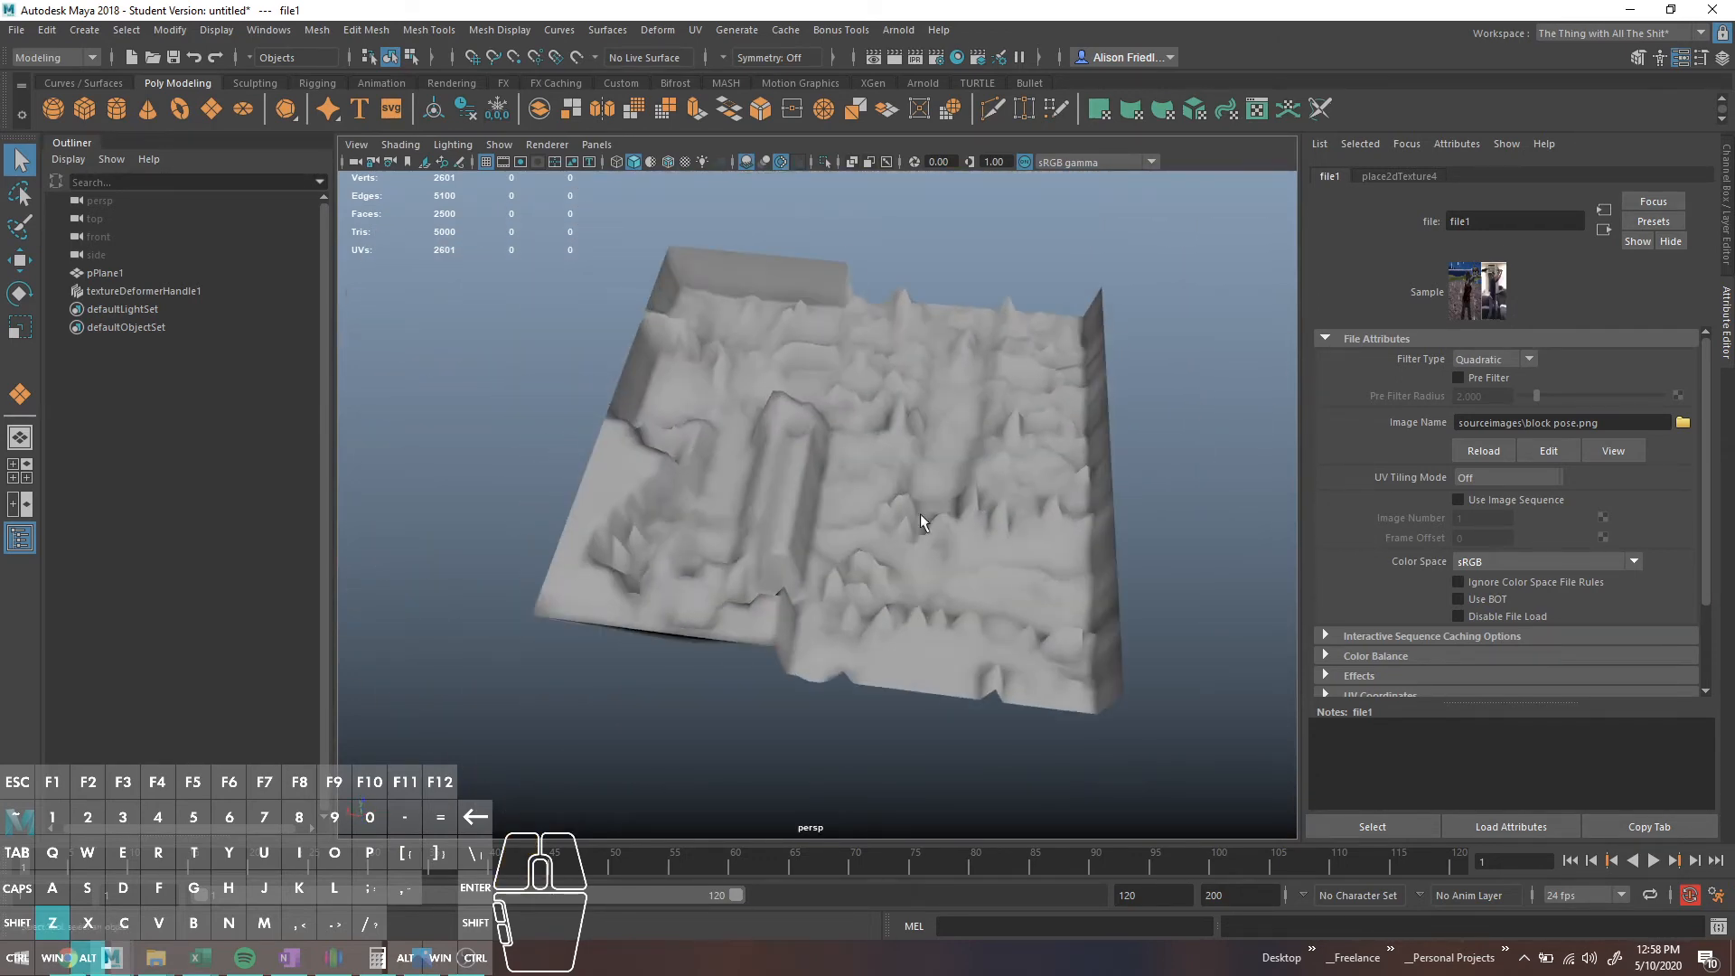
# Step: Turn on smooth mesh preview for the deformed plane and examine its input nodes for subdivision settings
pyautogui.click(832, 465)
pyautogui.press('3')
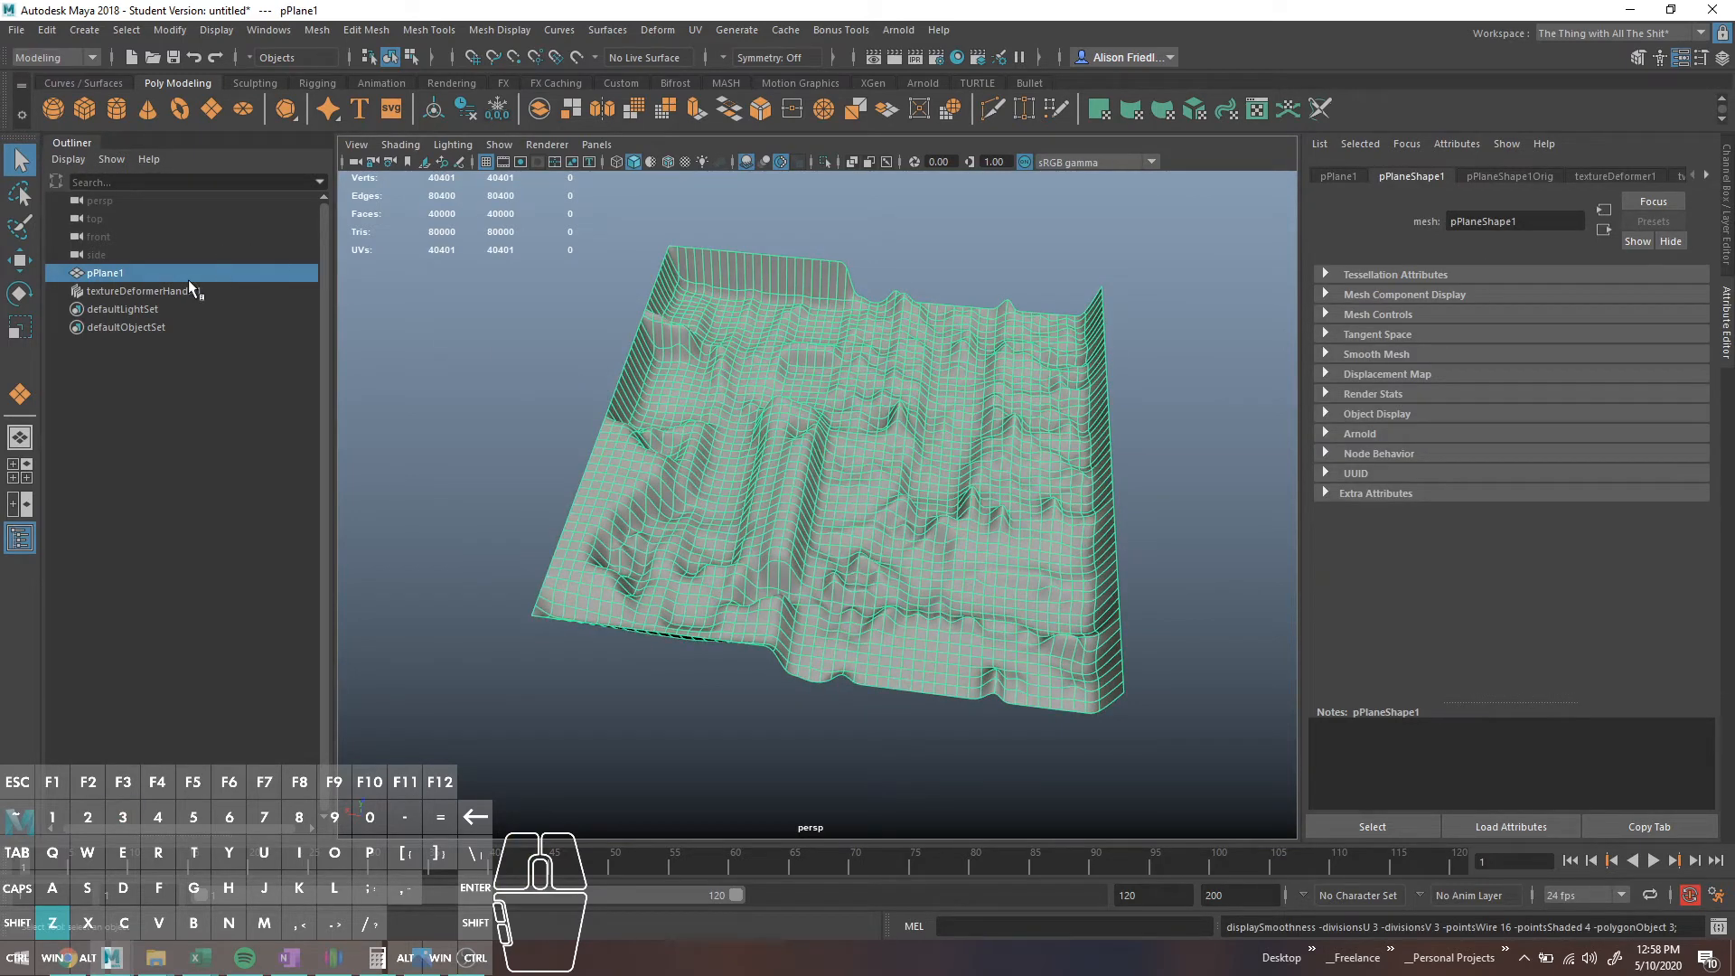
pyautogui.click(1726, 228)
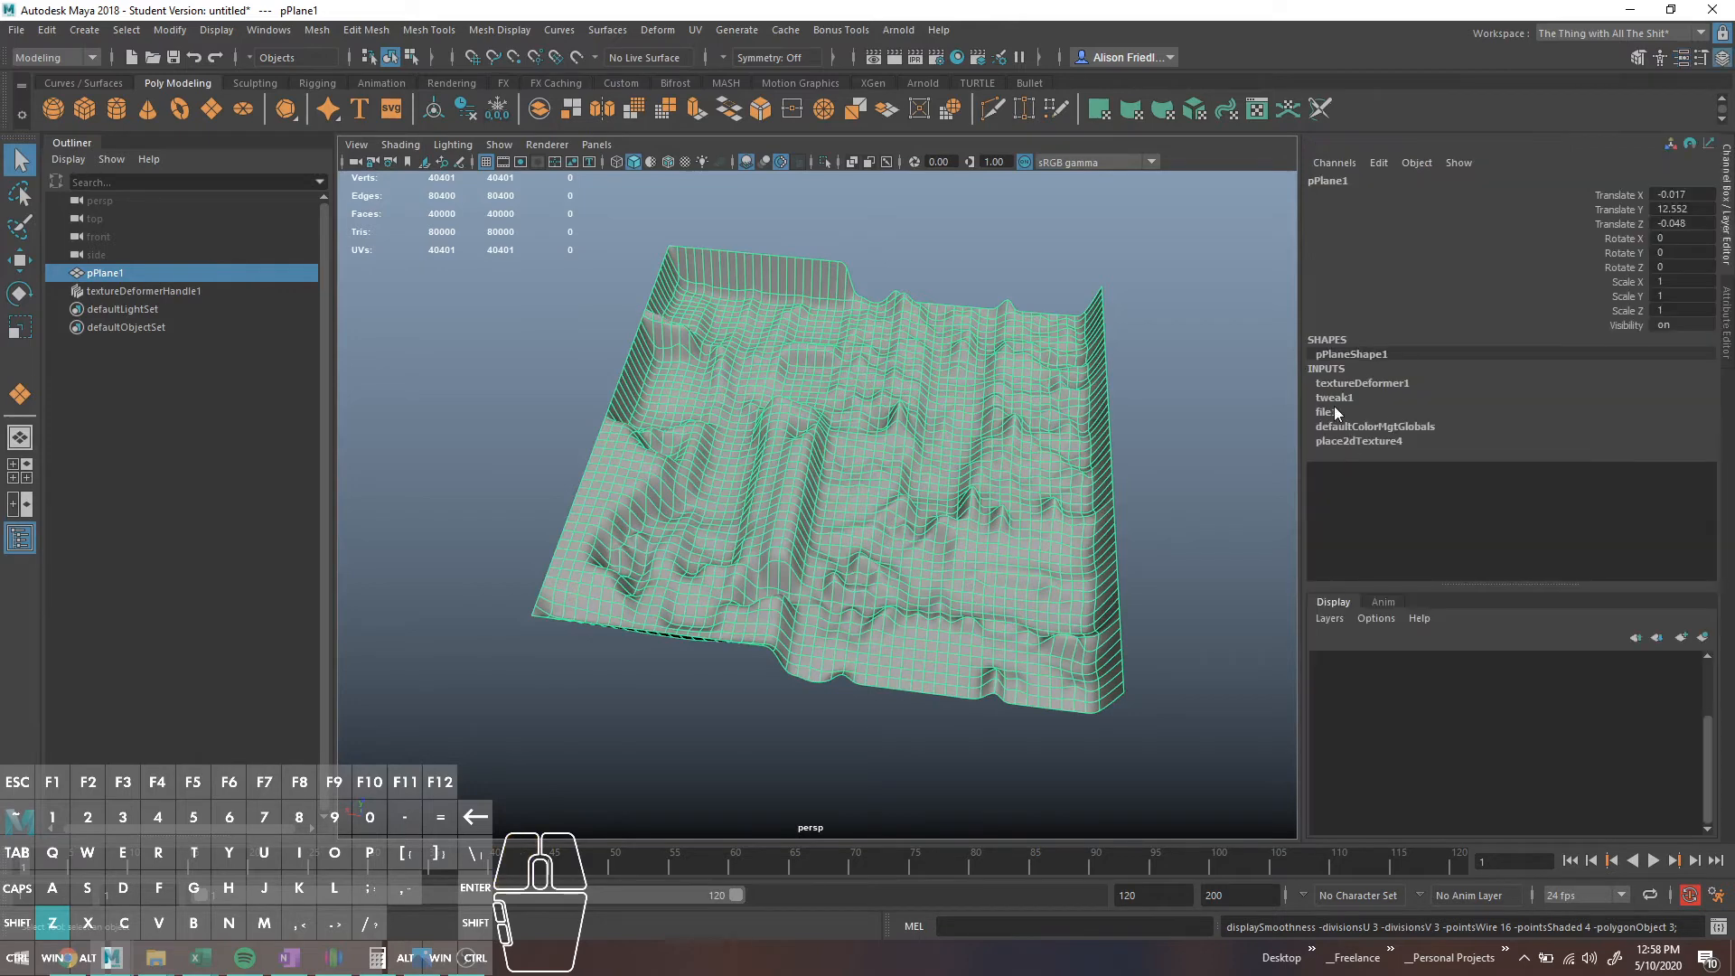
pyautogui.click(1346, 441)
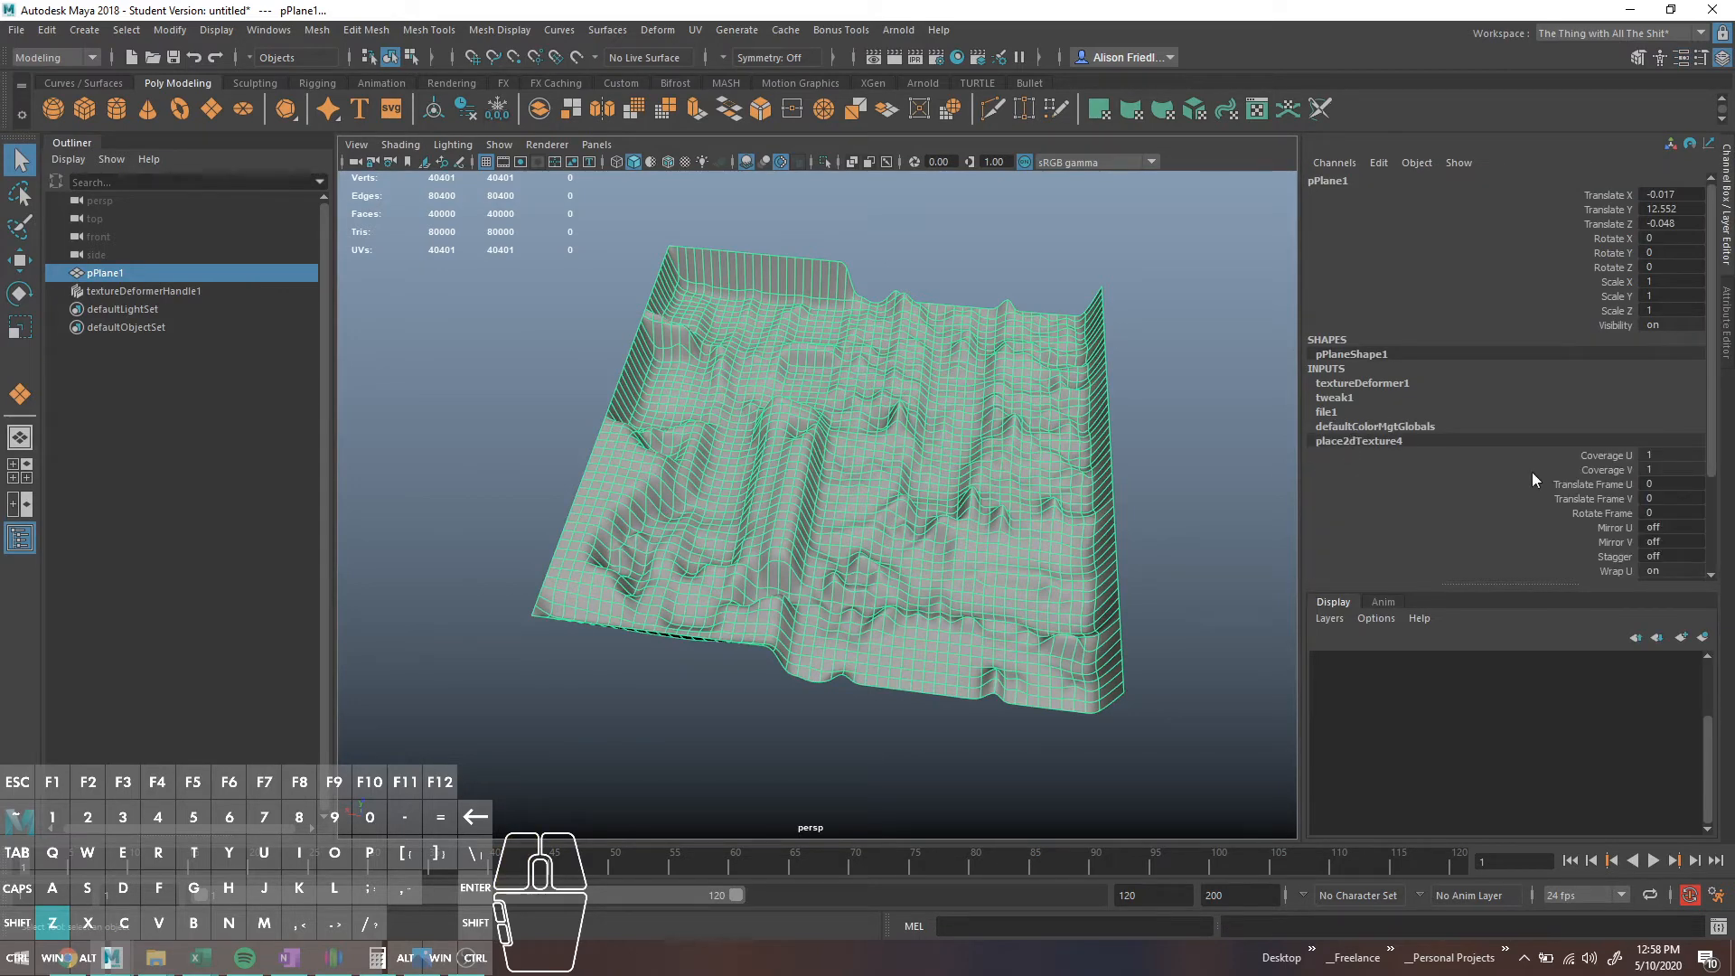
pyautogui.doubleClick(1369, 354)
pyautogui.click(1373, 398)
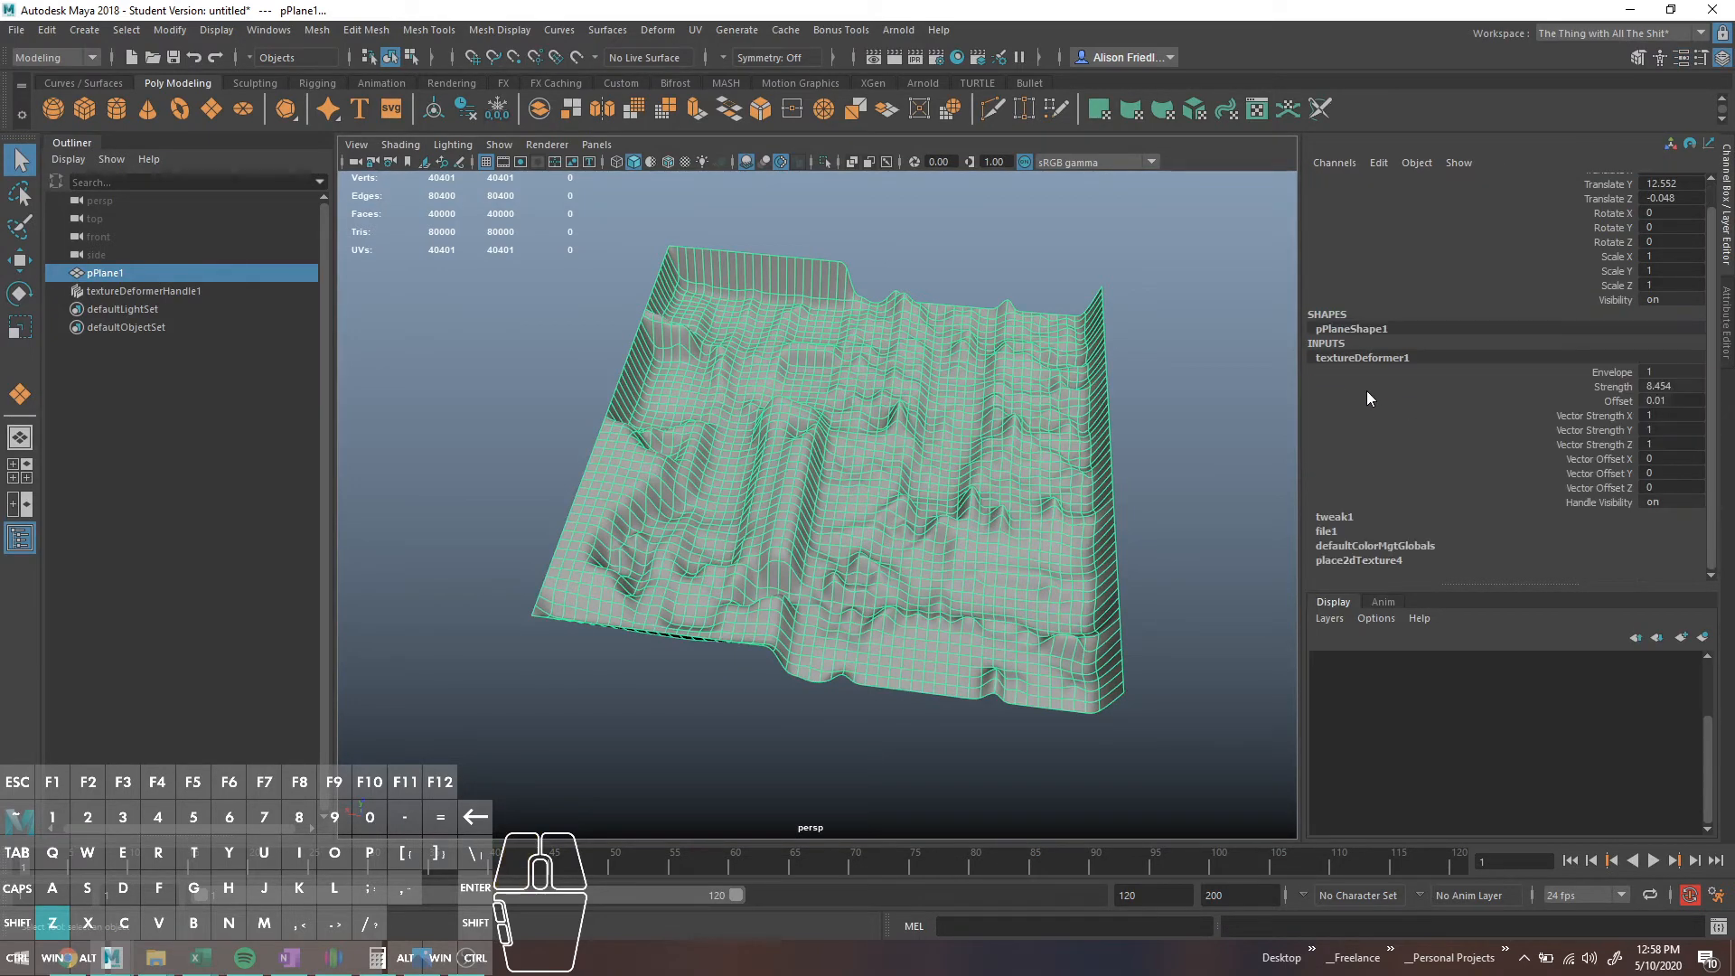
pyautogui.click(1452, 515)
pyautogui.click(1402, 441)
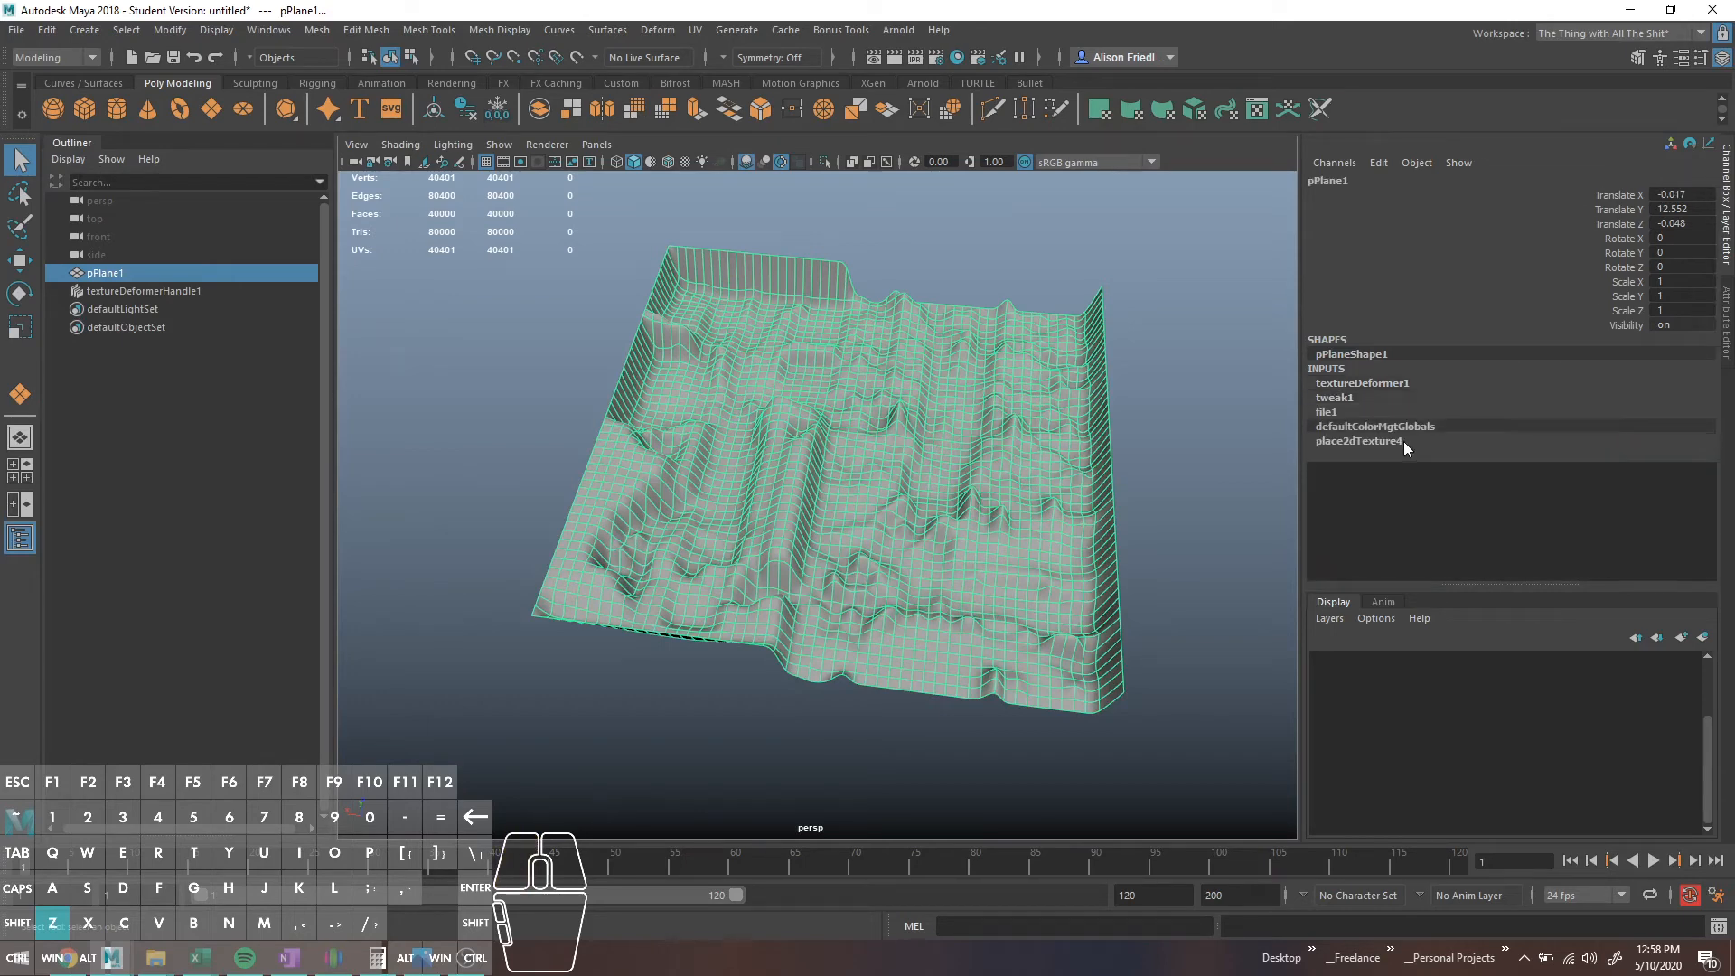
pyautogui.click(1392, 445)
pyautogui.click(1385, 424)
# Step: Turn off the plane's smooth preview, try a Mesh Smooth on the deformed plane and undo it
pyautogui.click(149, 291)
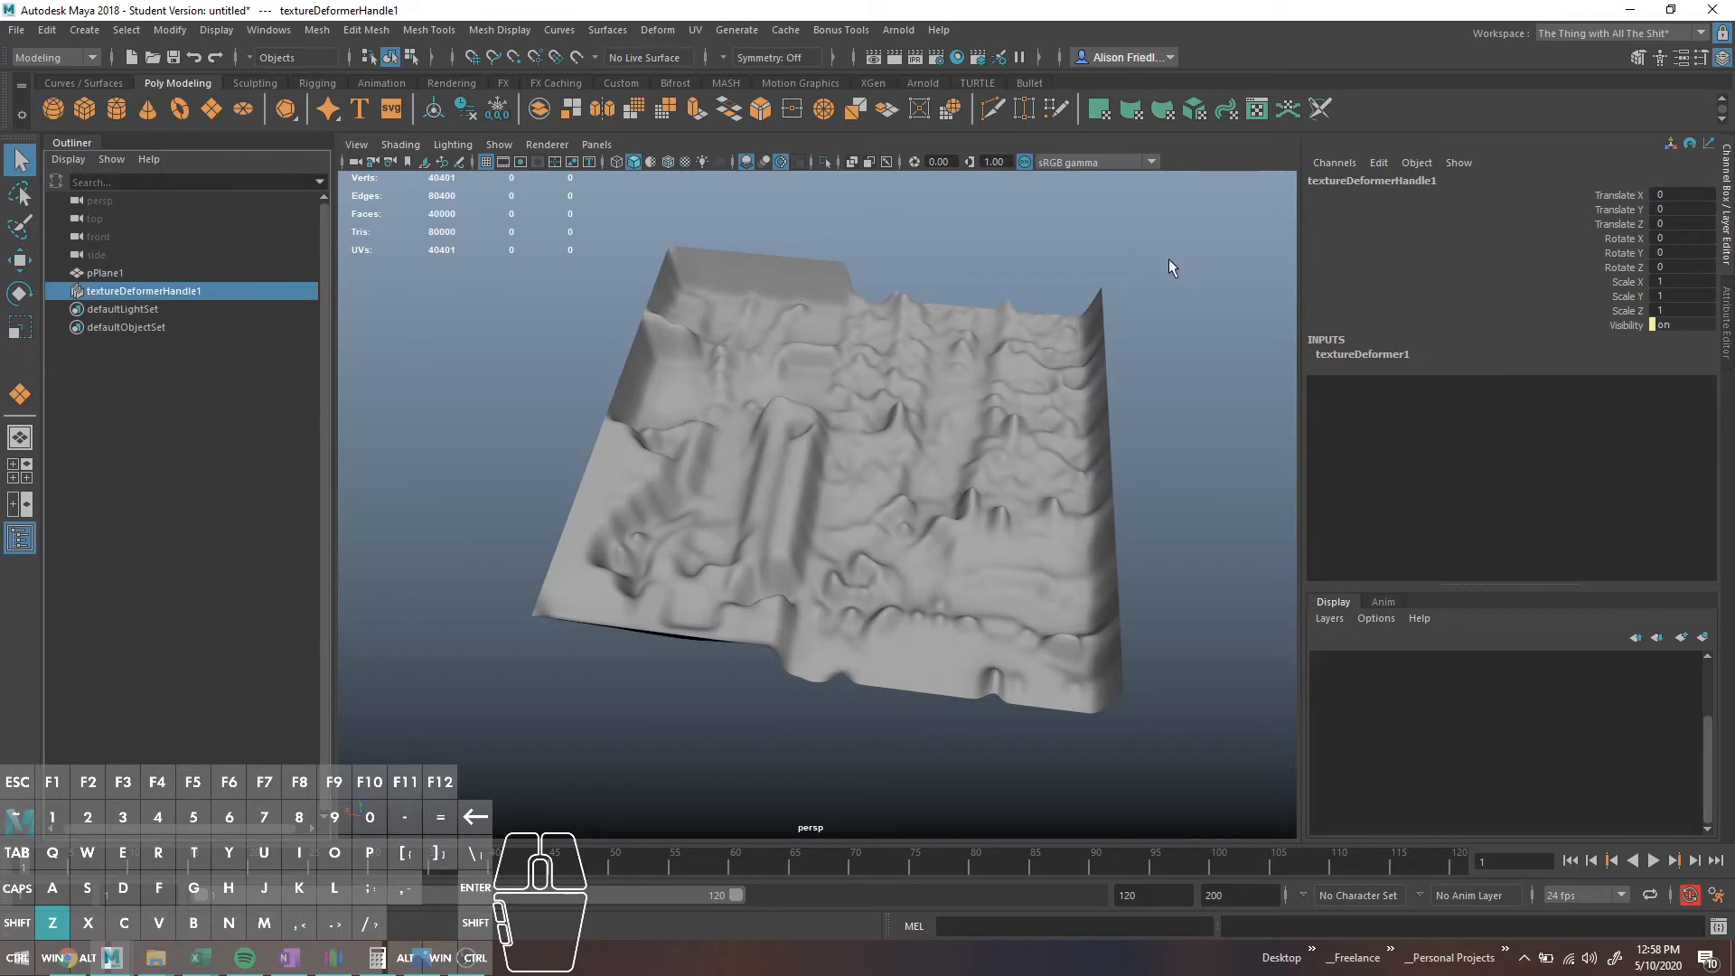
pyautogui.click(872, 338)
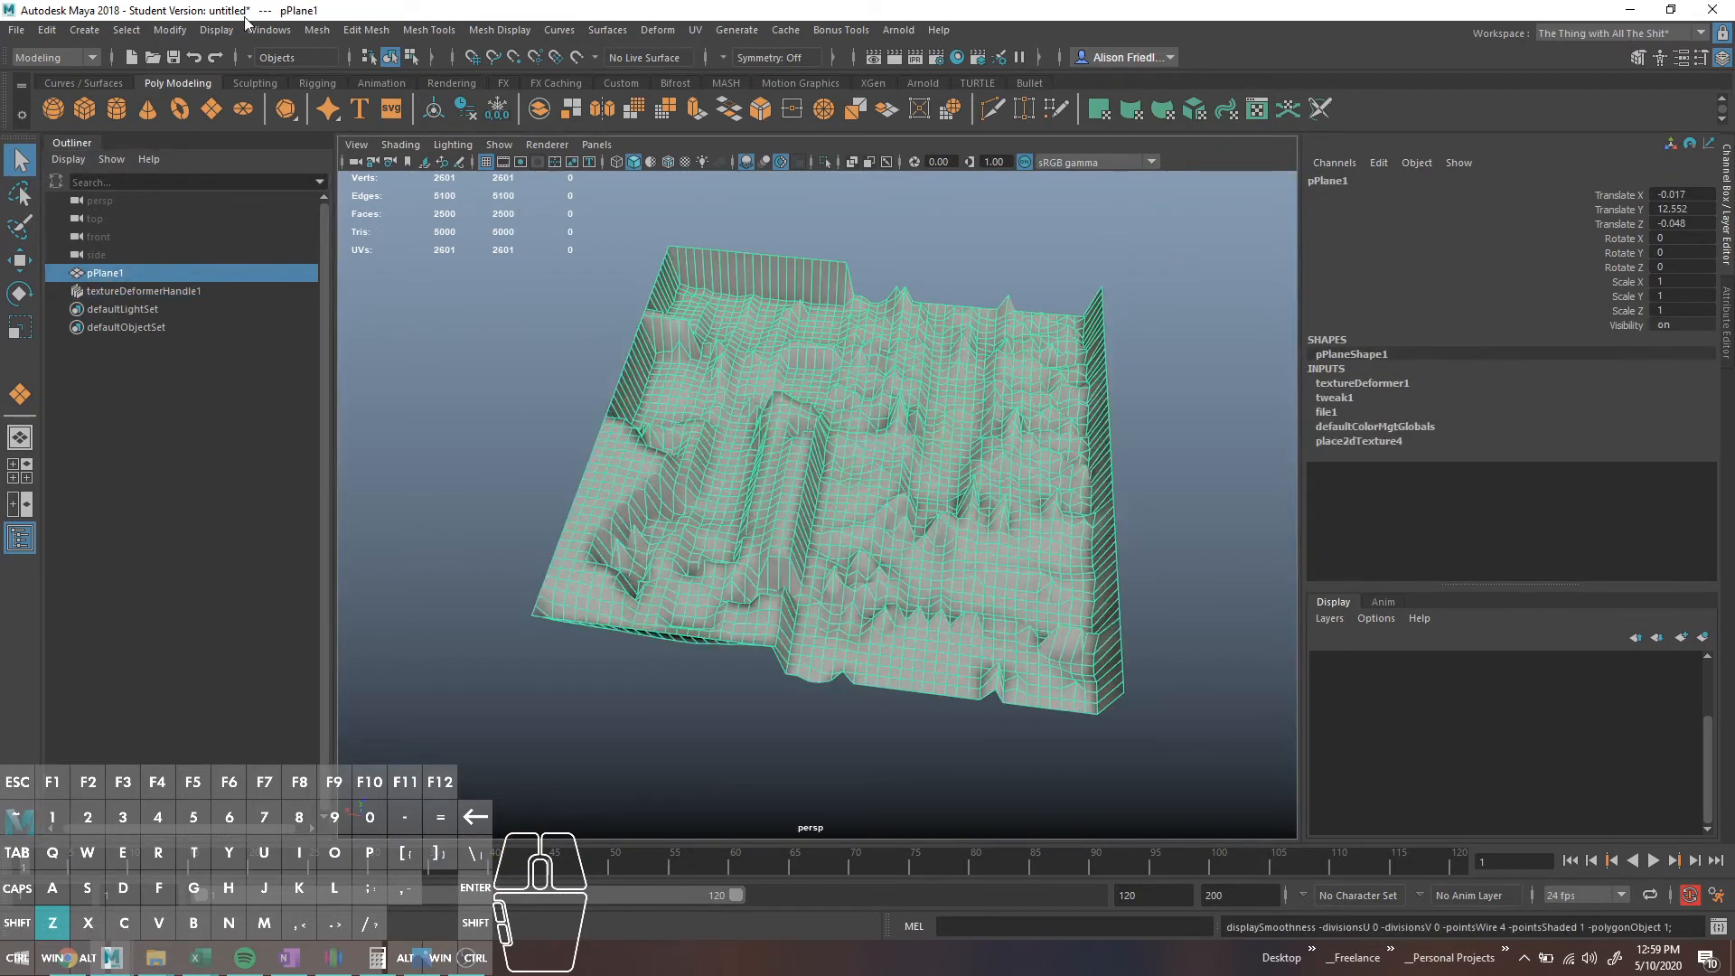
pyautogui.click(316, 31)
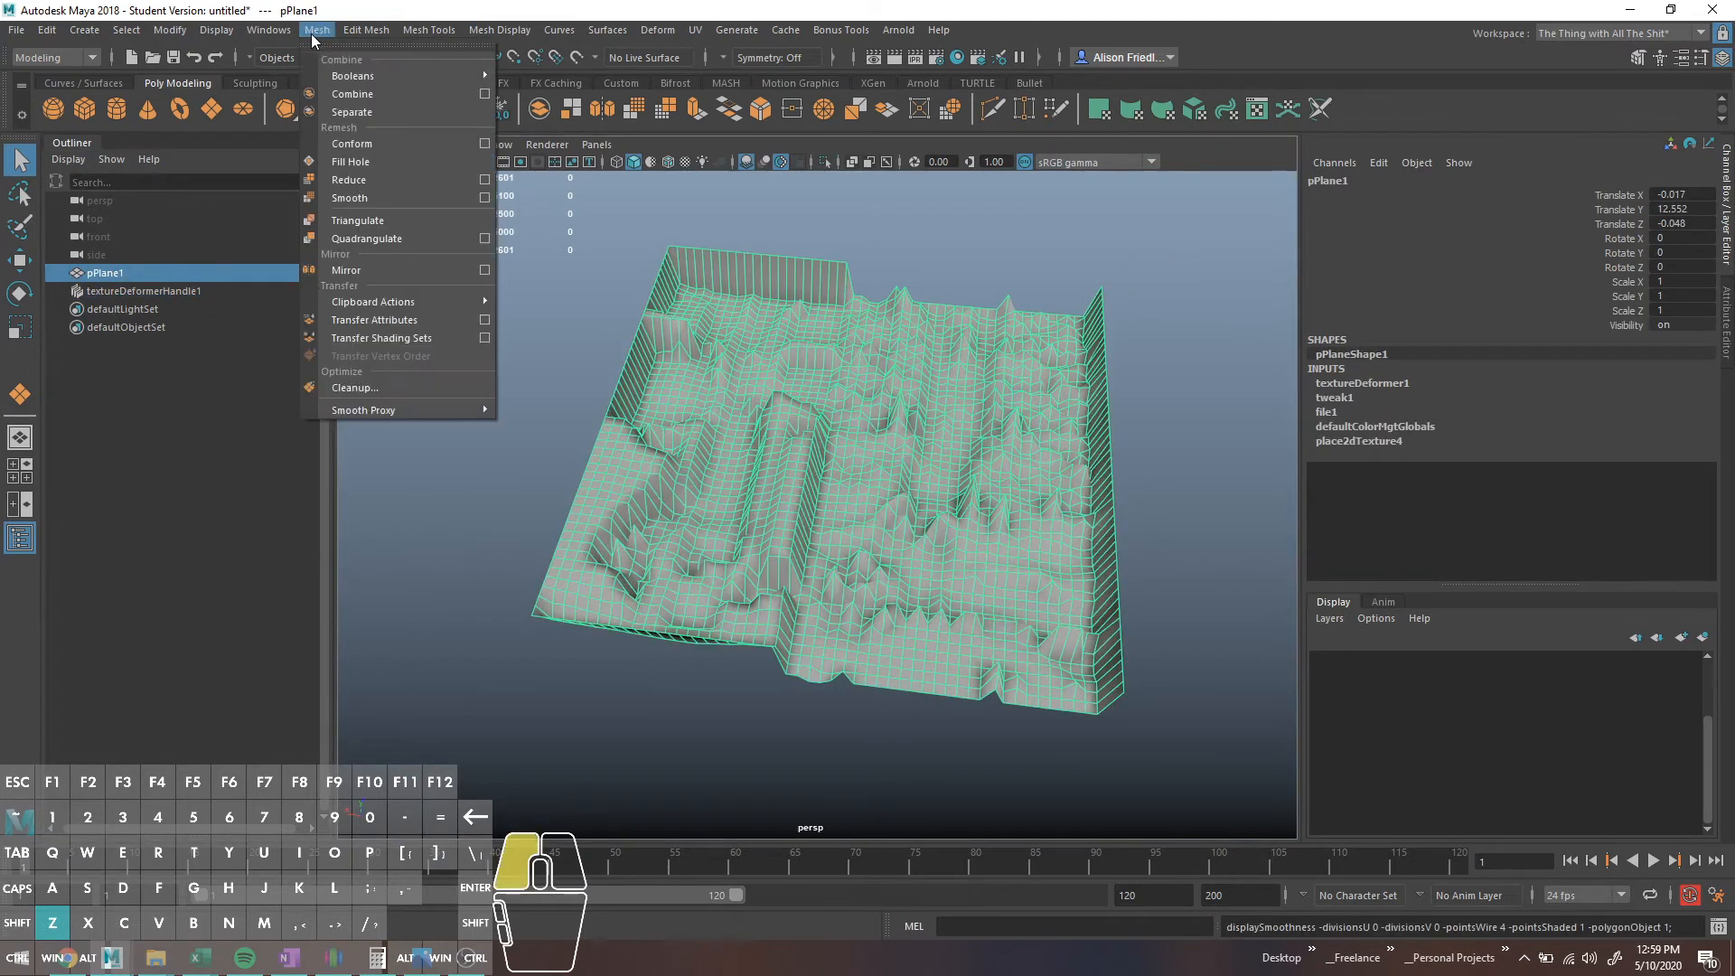
pyautogui.click(388, 196)
pyautogui.hotkey('ctrl', 'z')
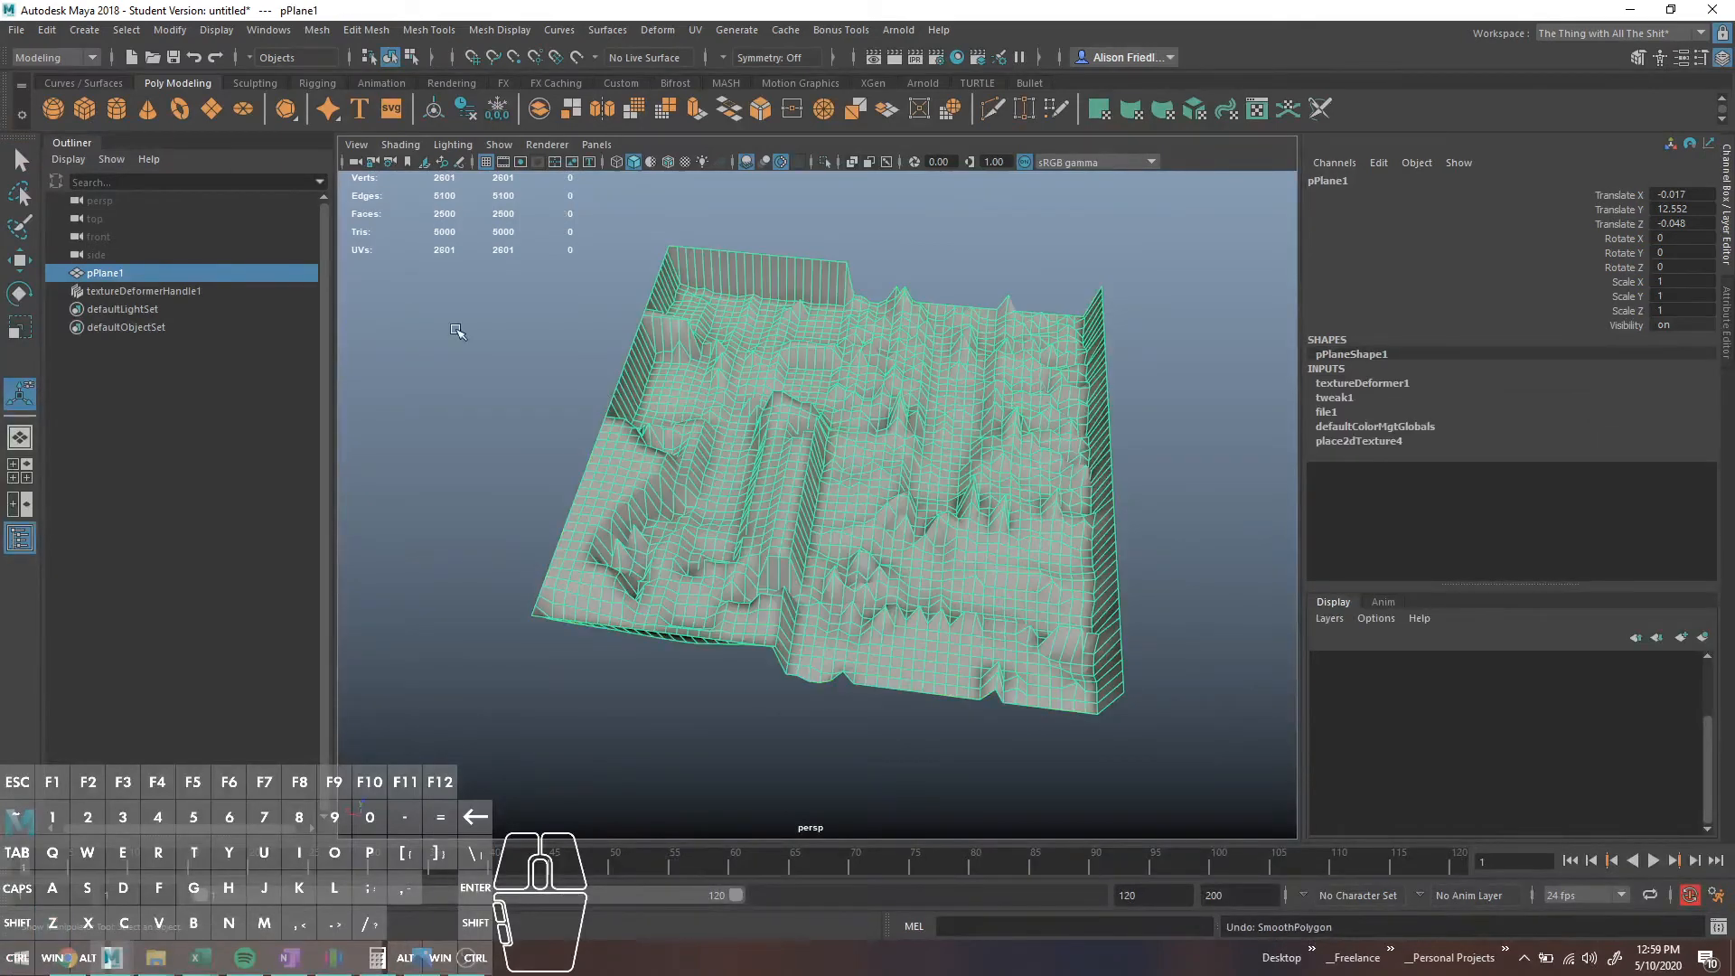
# Step: Delete the texture deformer and smooth the plane mesh three times, one division each, then reselect the plane as an object
pyautogui.click(206, 291)
pyautogui.press('Delete')
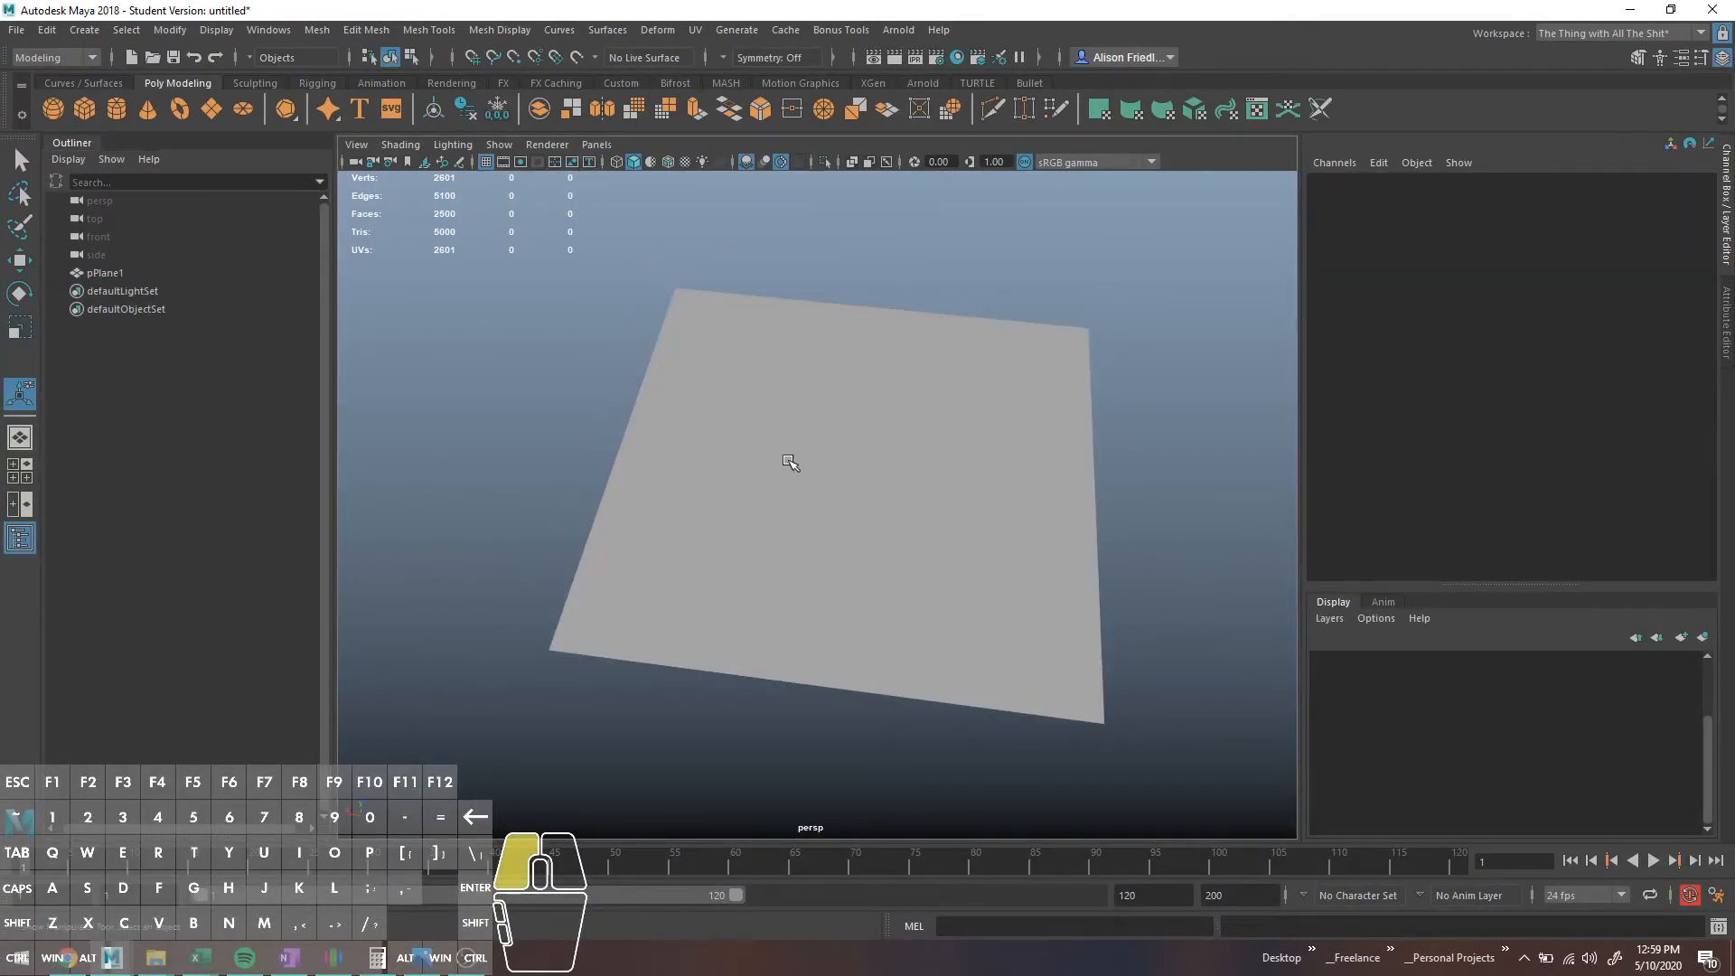
pyautogui.click(779, 484)
pyautogui.press('g')
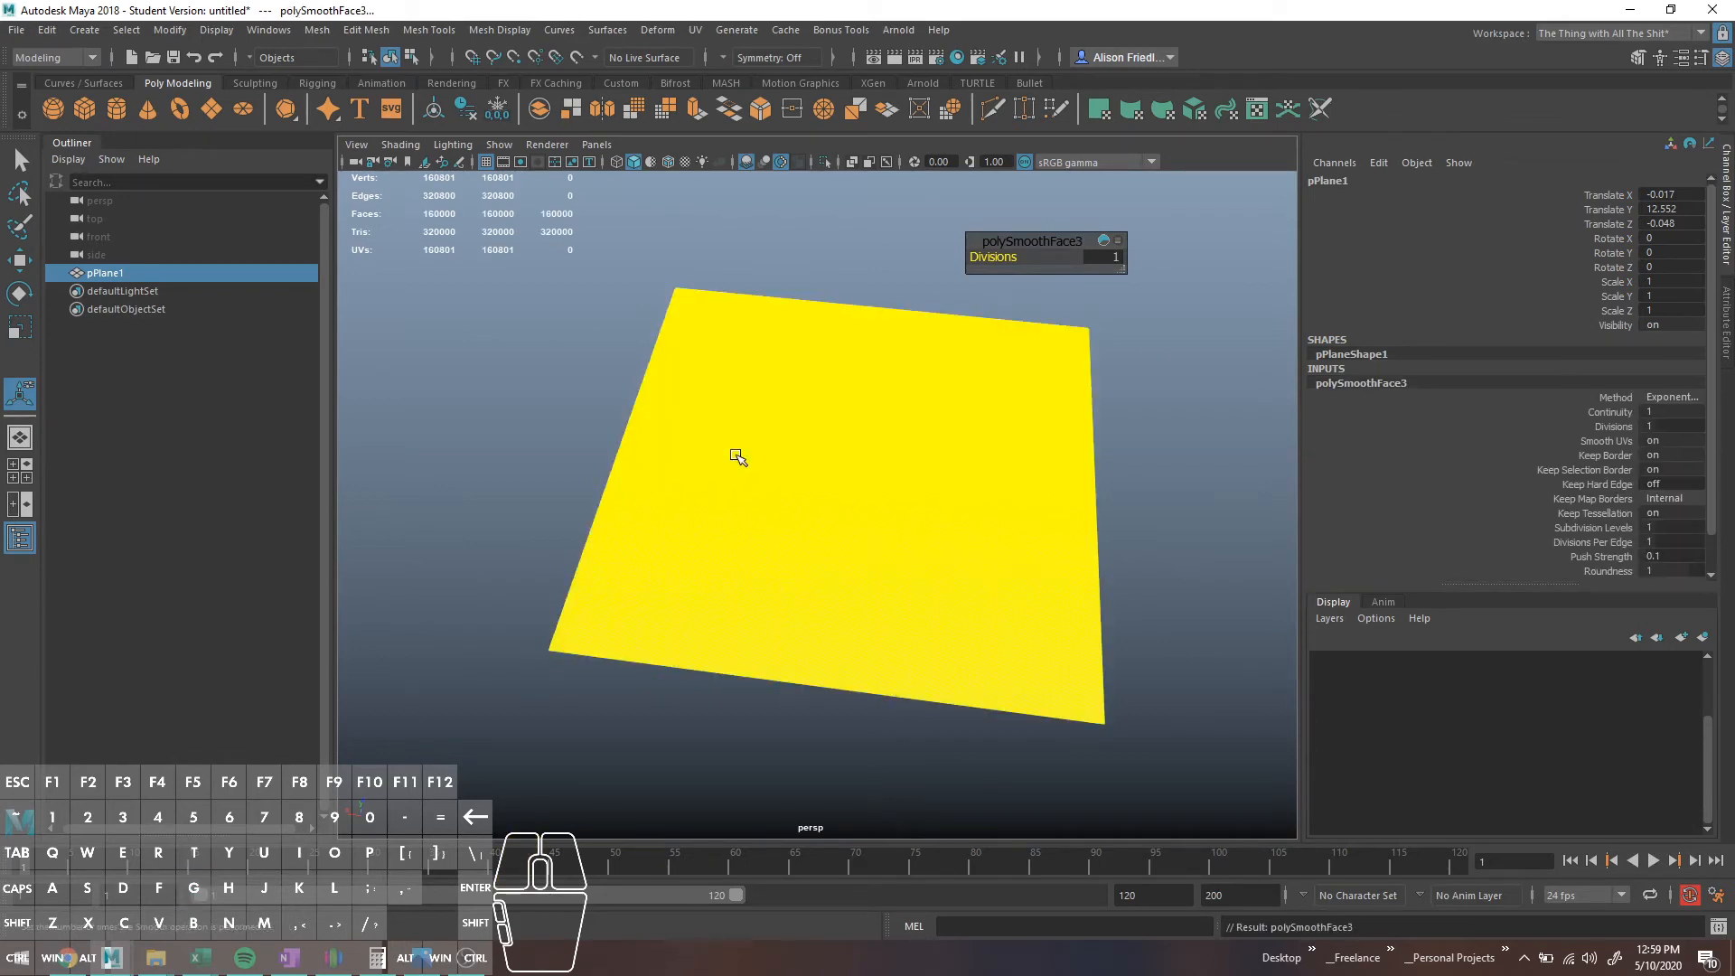
pyautogui.moveTo(736, 456); pyautogui.dragTo(775, 425, button='right')
pyautogui.click(645, 390)
# Step: Check the density of the smoothed plane and apply a new texture deformer to it
pyautogui.keyDown('alt'); pyautogui.moveTo(1015, 437); pyautogui.dragTo(771, 453); pyautogui.keyUp('alt')
pyautogui.scroll(3, 1110, 499)
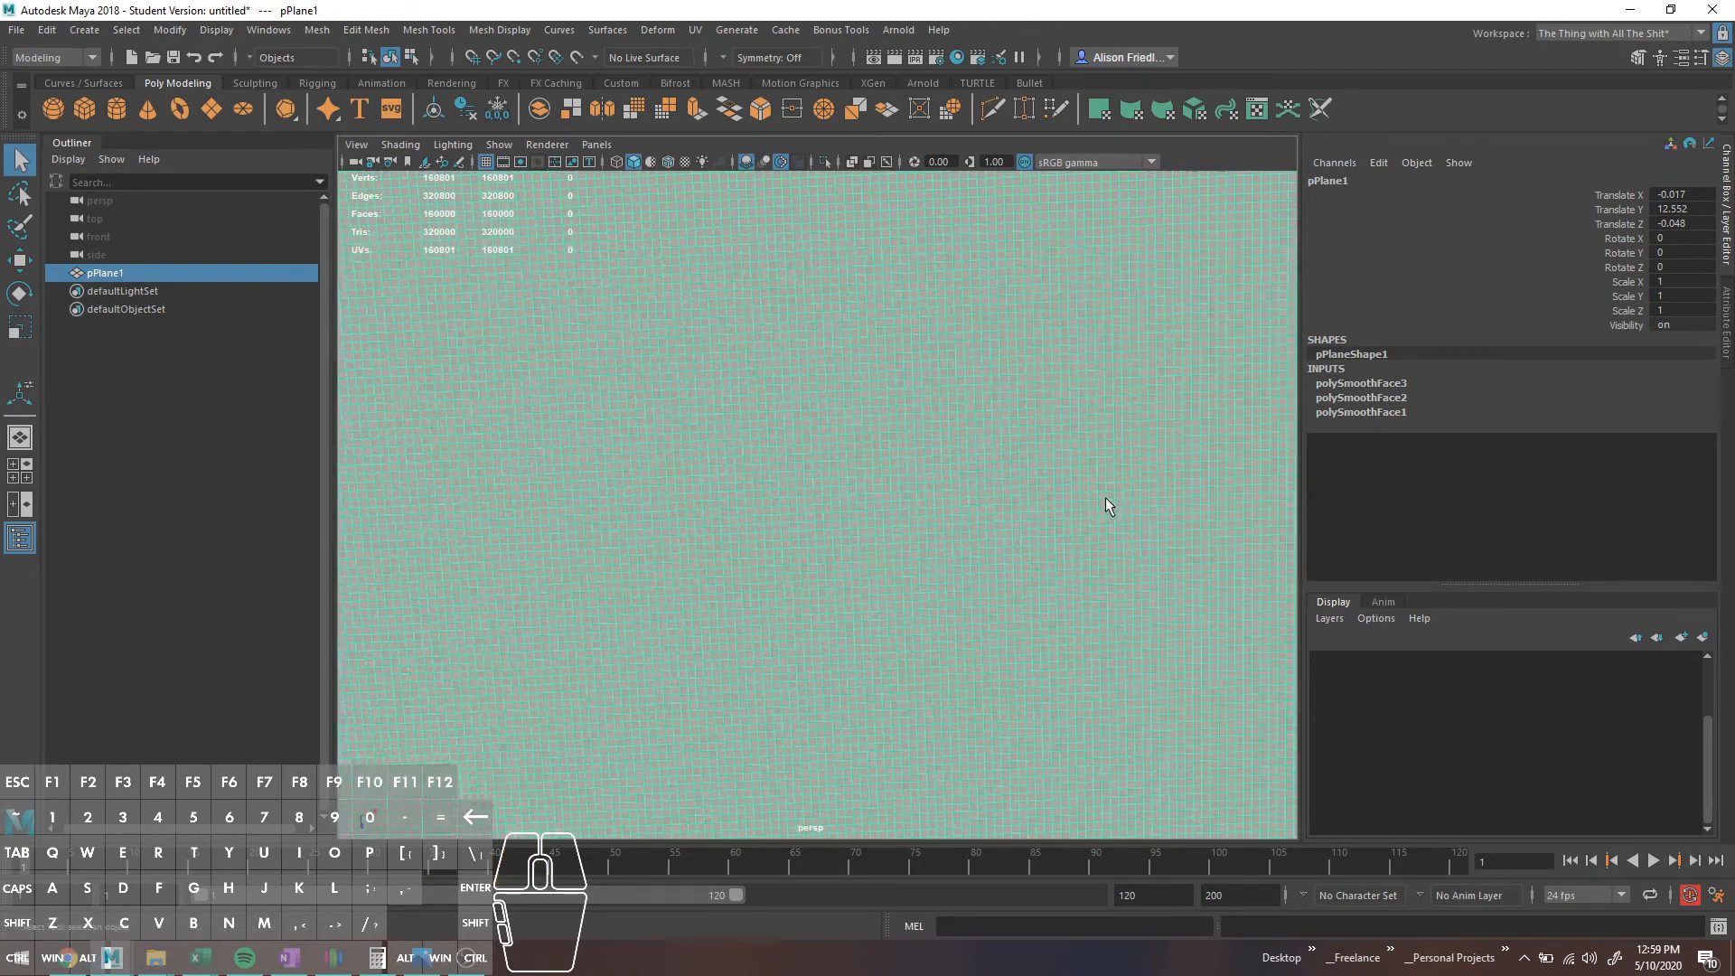
pyautogui.scroll(-2, 1104, 497)
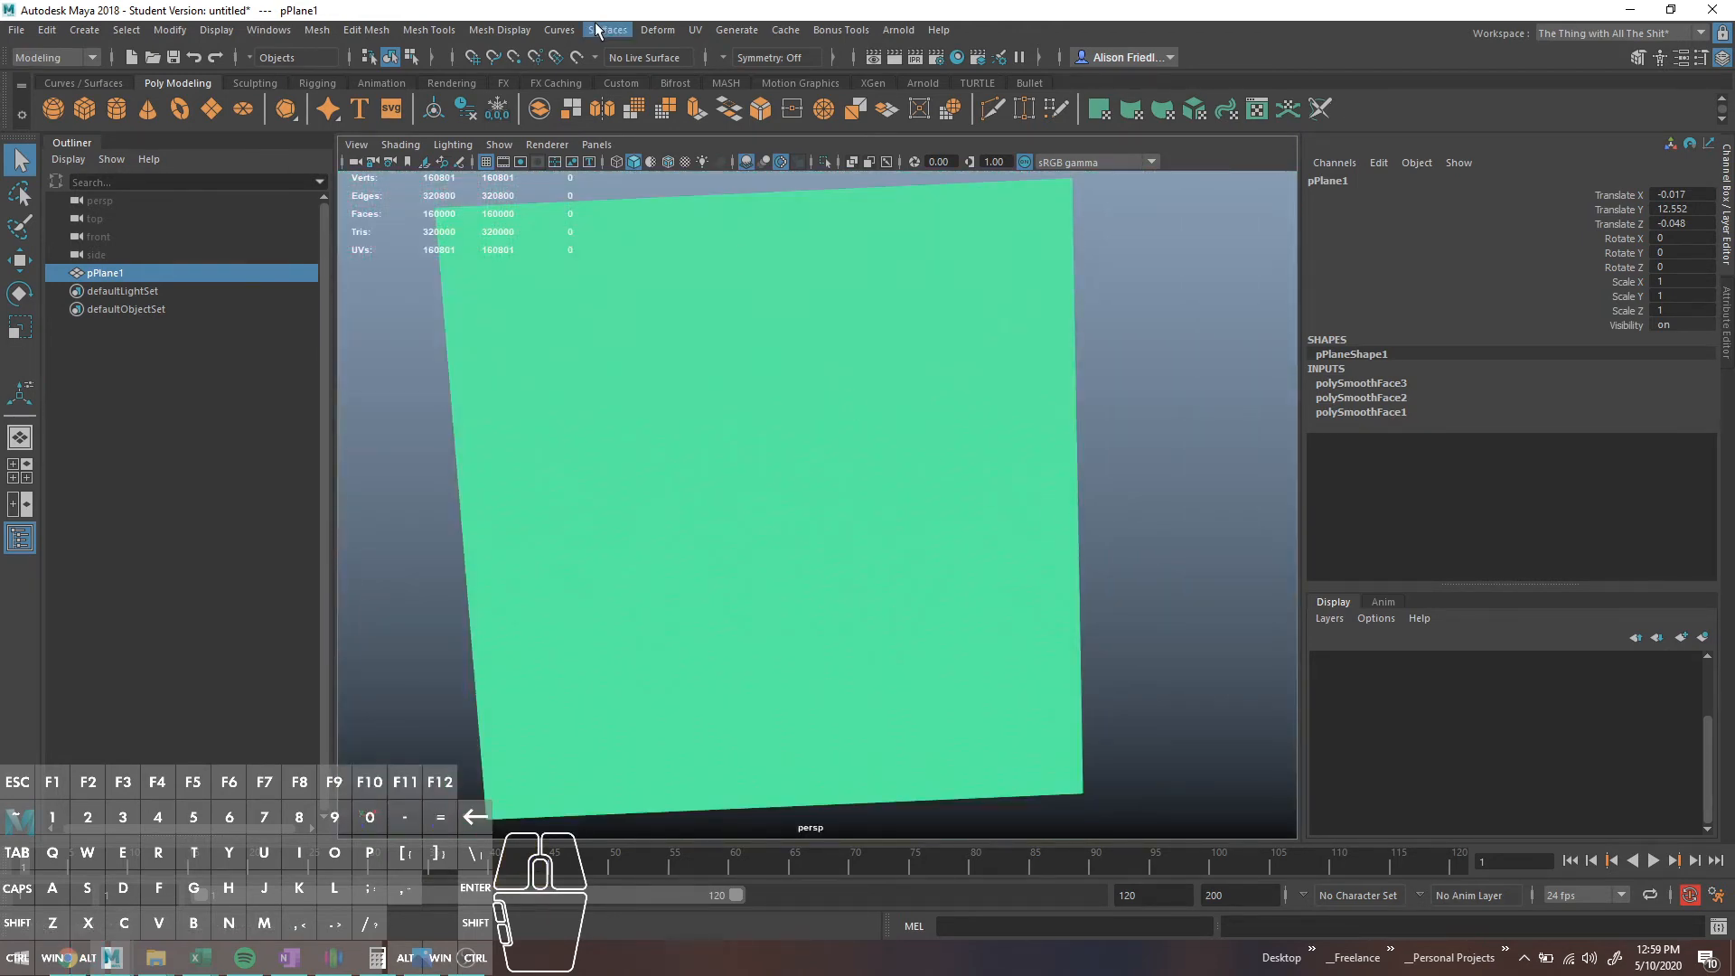
pyautogui.keyDown('alt'); pyautogui.moveTo(635, 361); pyautogui.dragTo(620, 322); pyautogui.keyUp('alt')
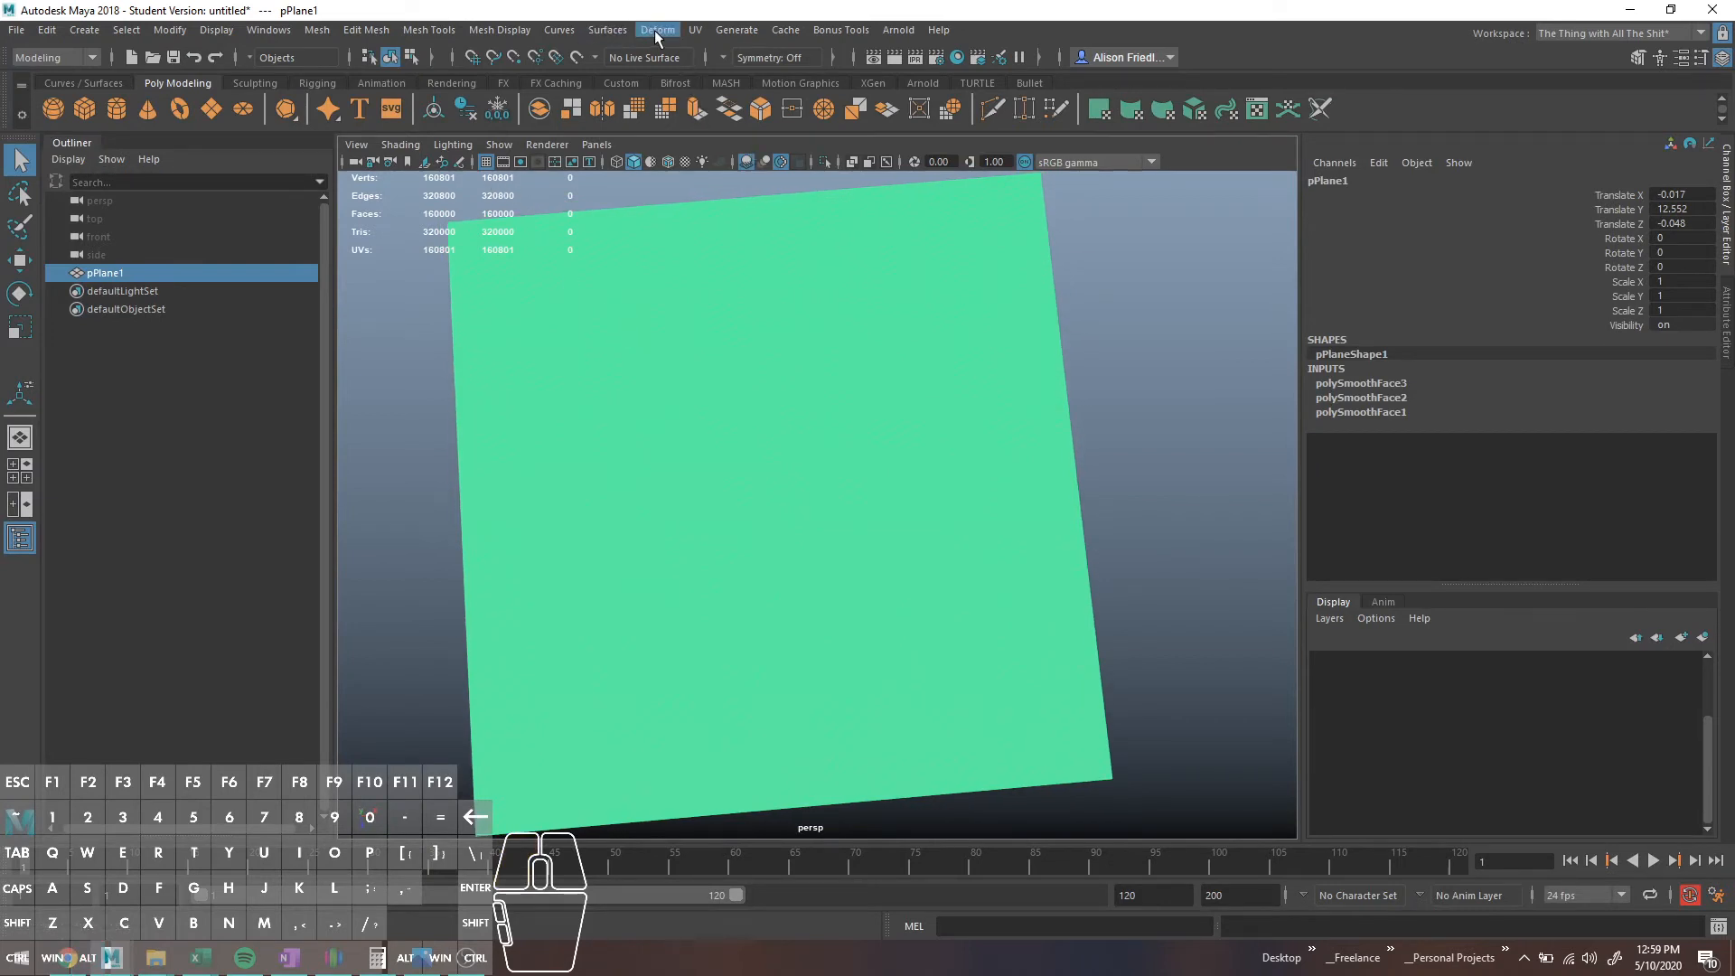
pyautogui.moveTo(655, 30)
pyautogui.mouseDown()
pyautogui.moveTo(845, 262)
pyautogui.moveTo(829, 318)
pyautogui.mouseUp()
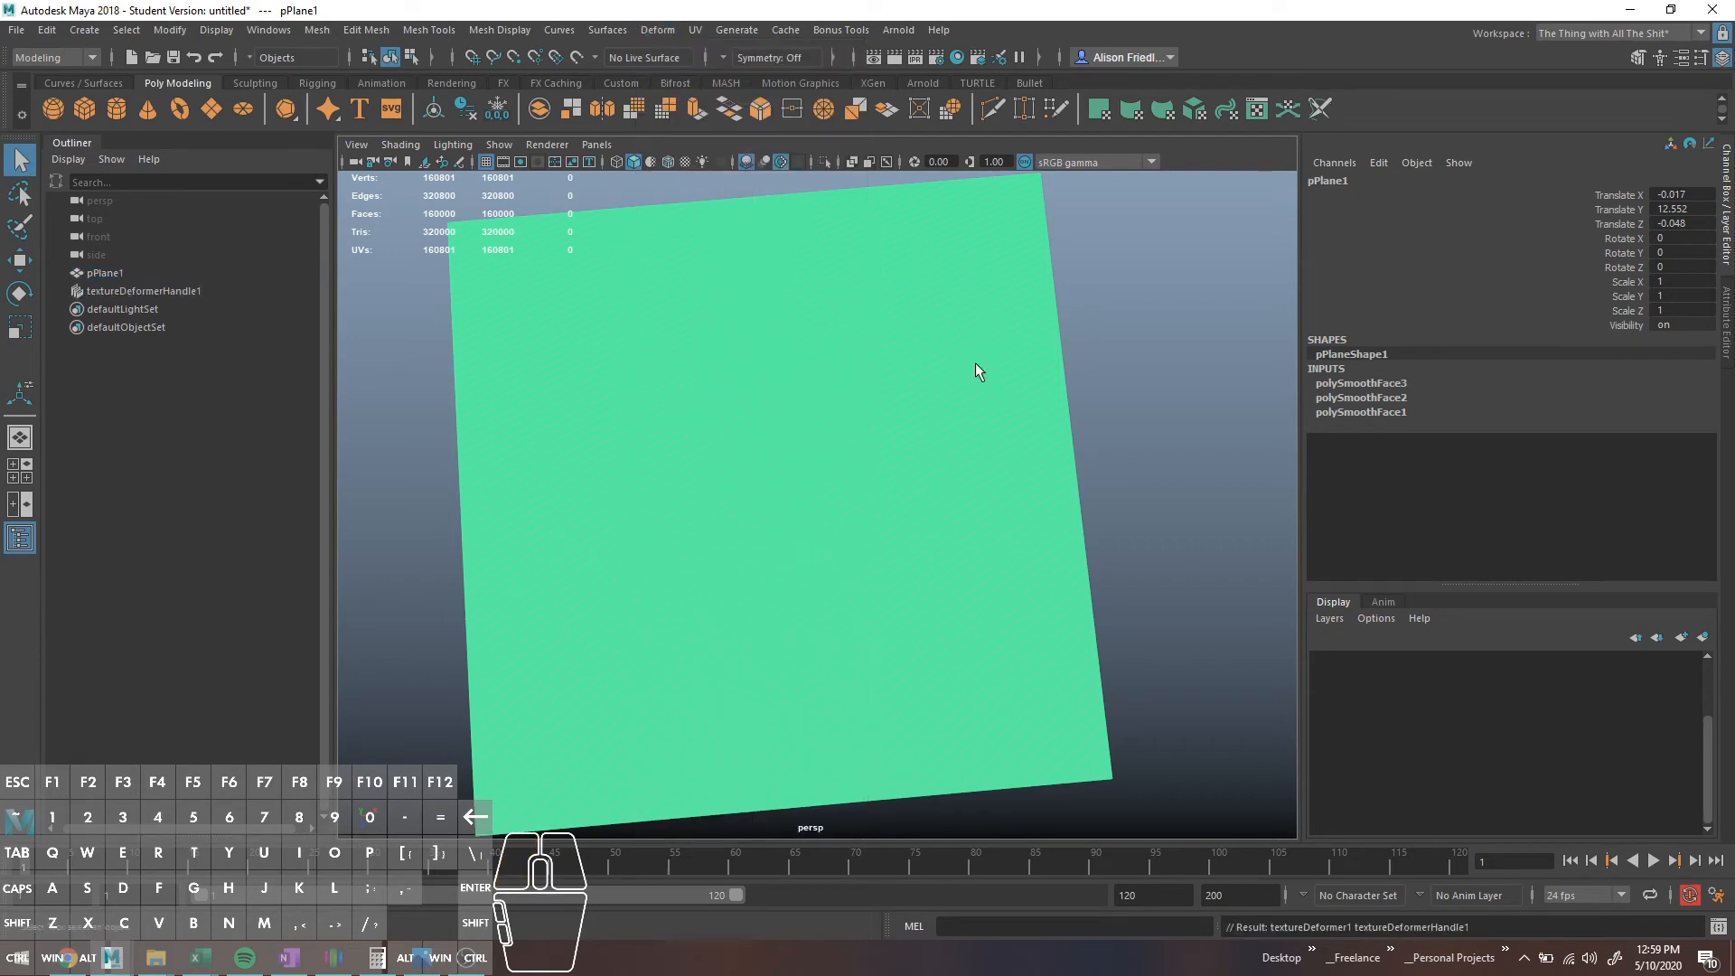
# Step: Map a File texture to the new deformer's texture attribute and load block pose.png as its image
pyautogui.click(175, 291)
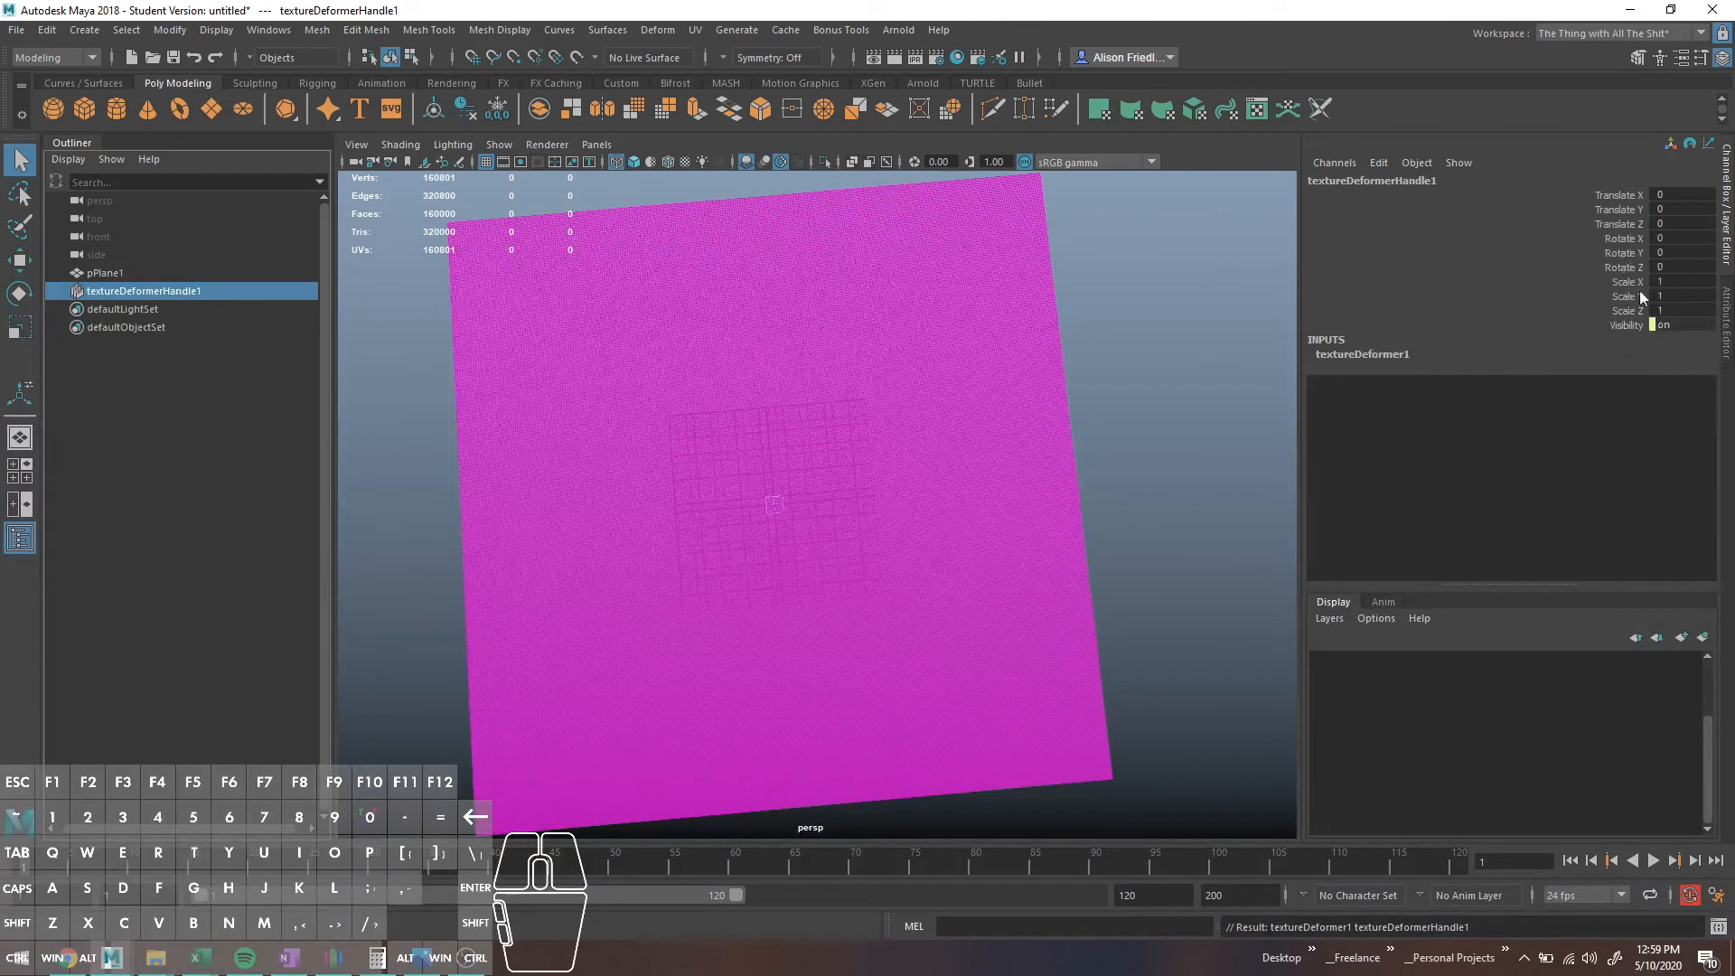
pyautogui.click(1723, 327)
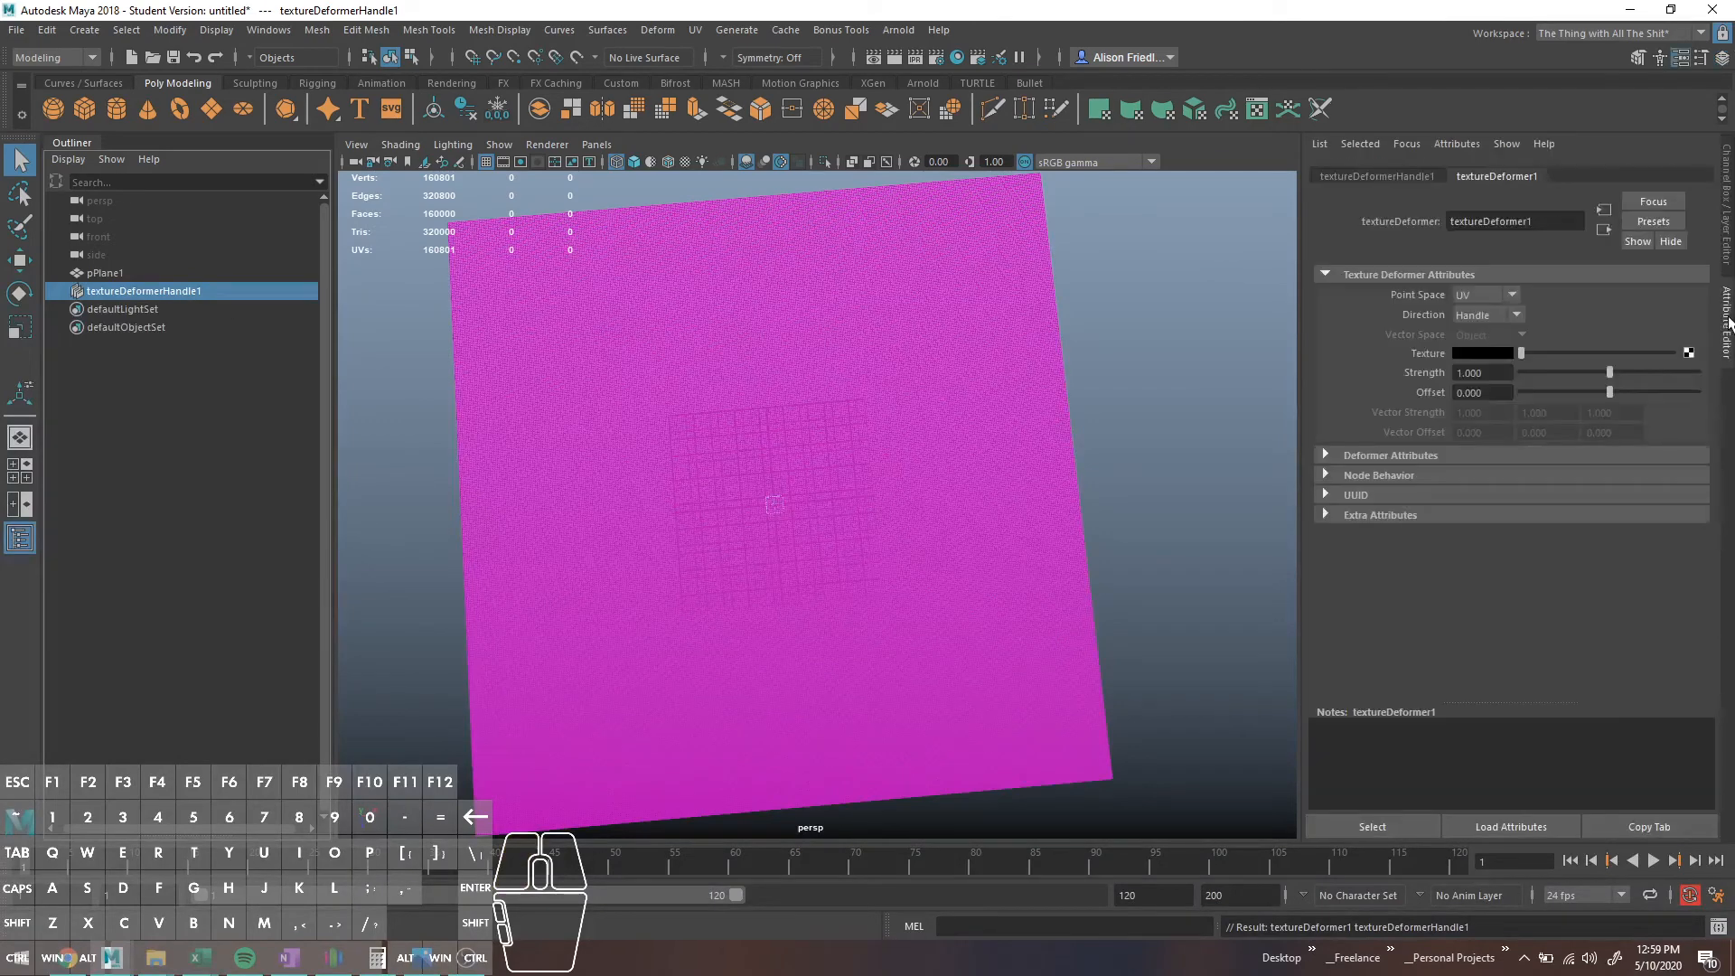
pyautogui.click(1688, 352)
pyautogui.click(752, 471)
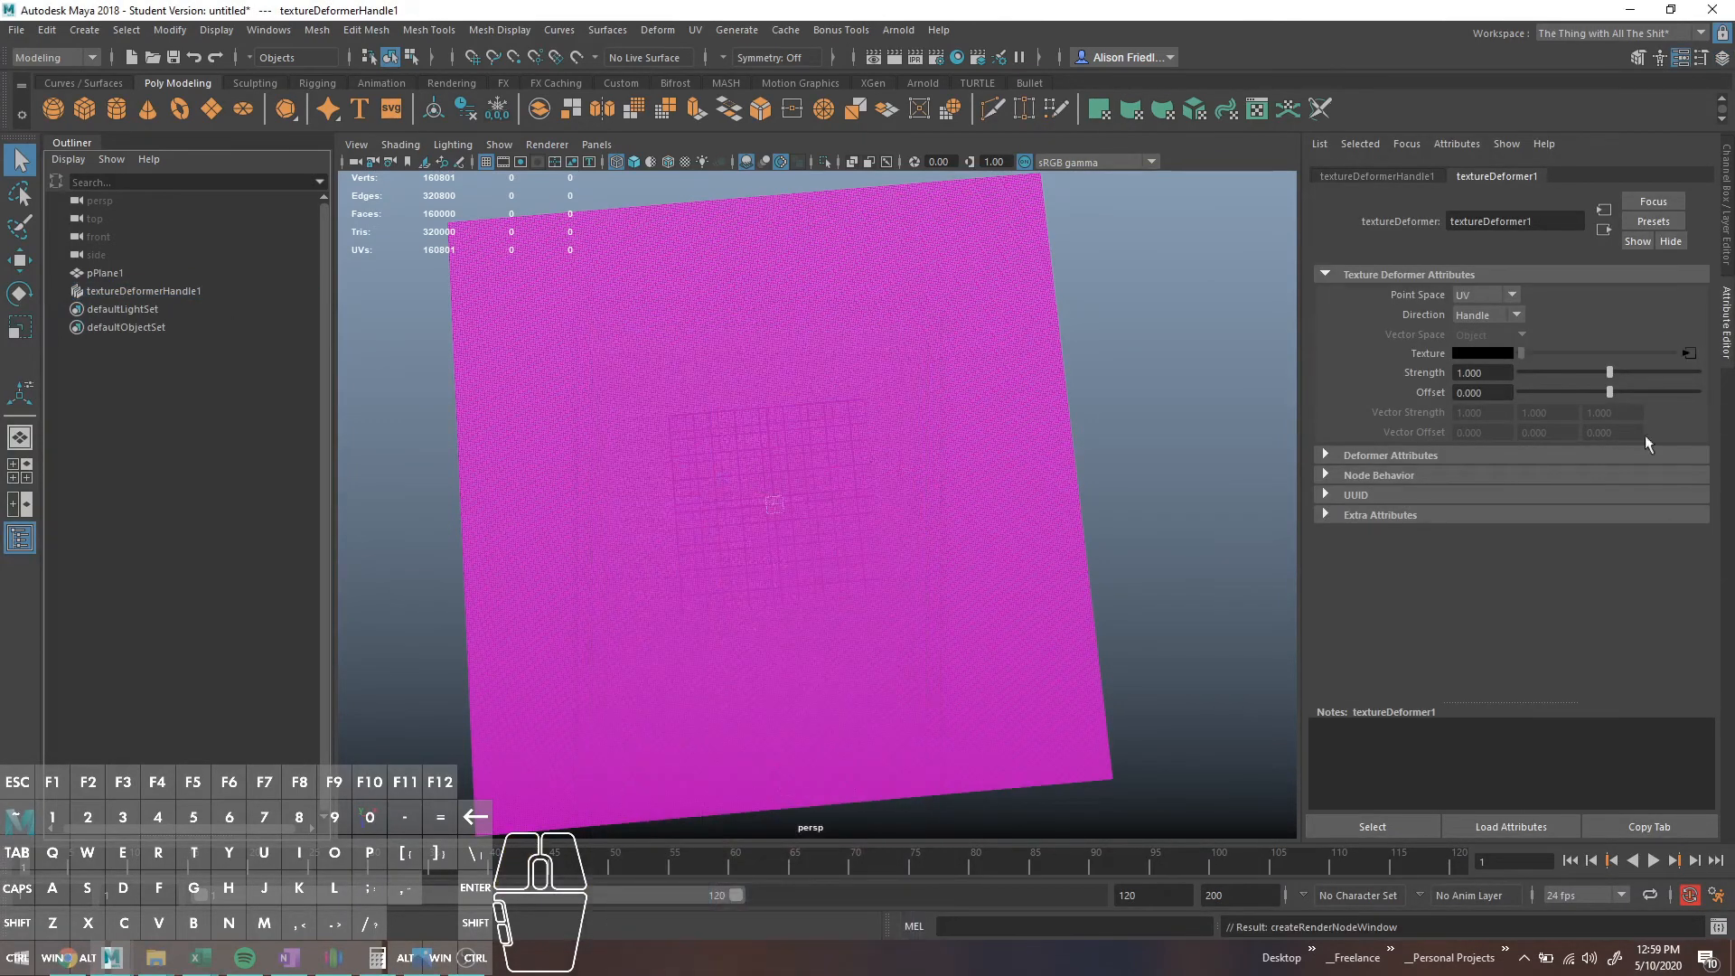
pyautogui.click(1683, 422)
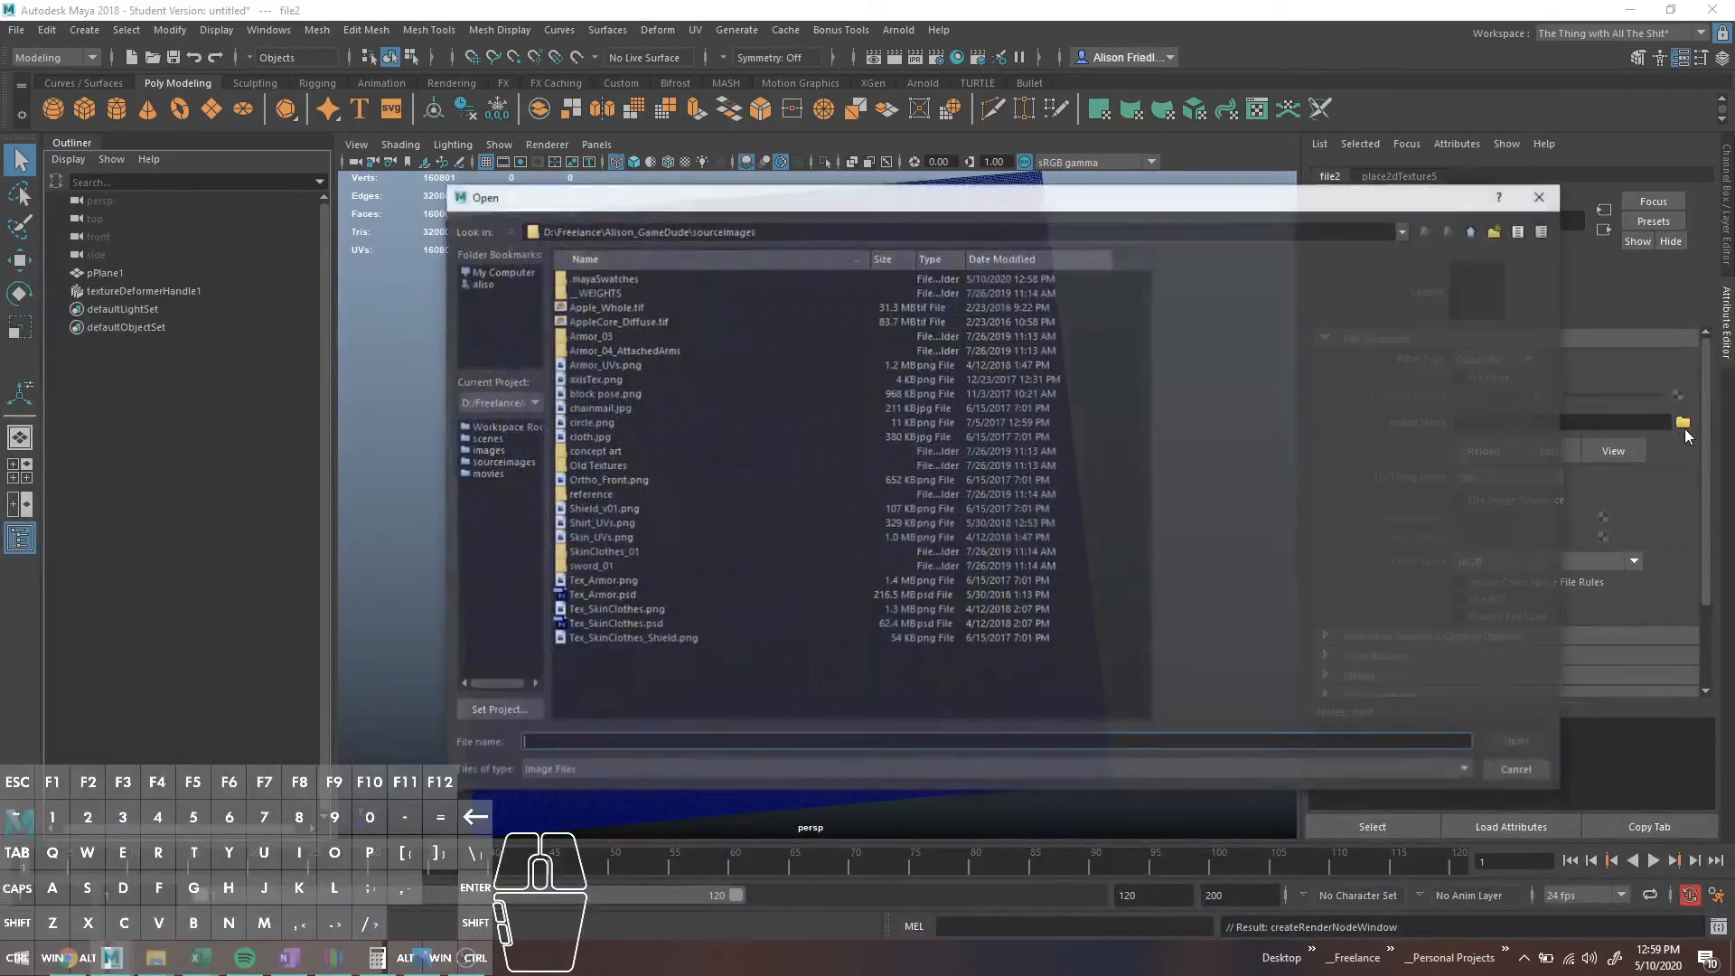
pyautogui.click(622, 399)
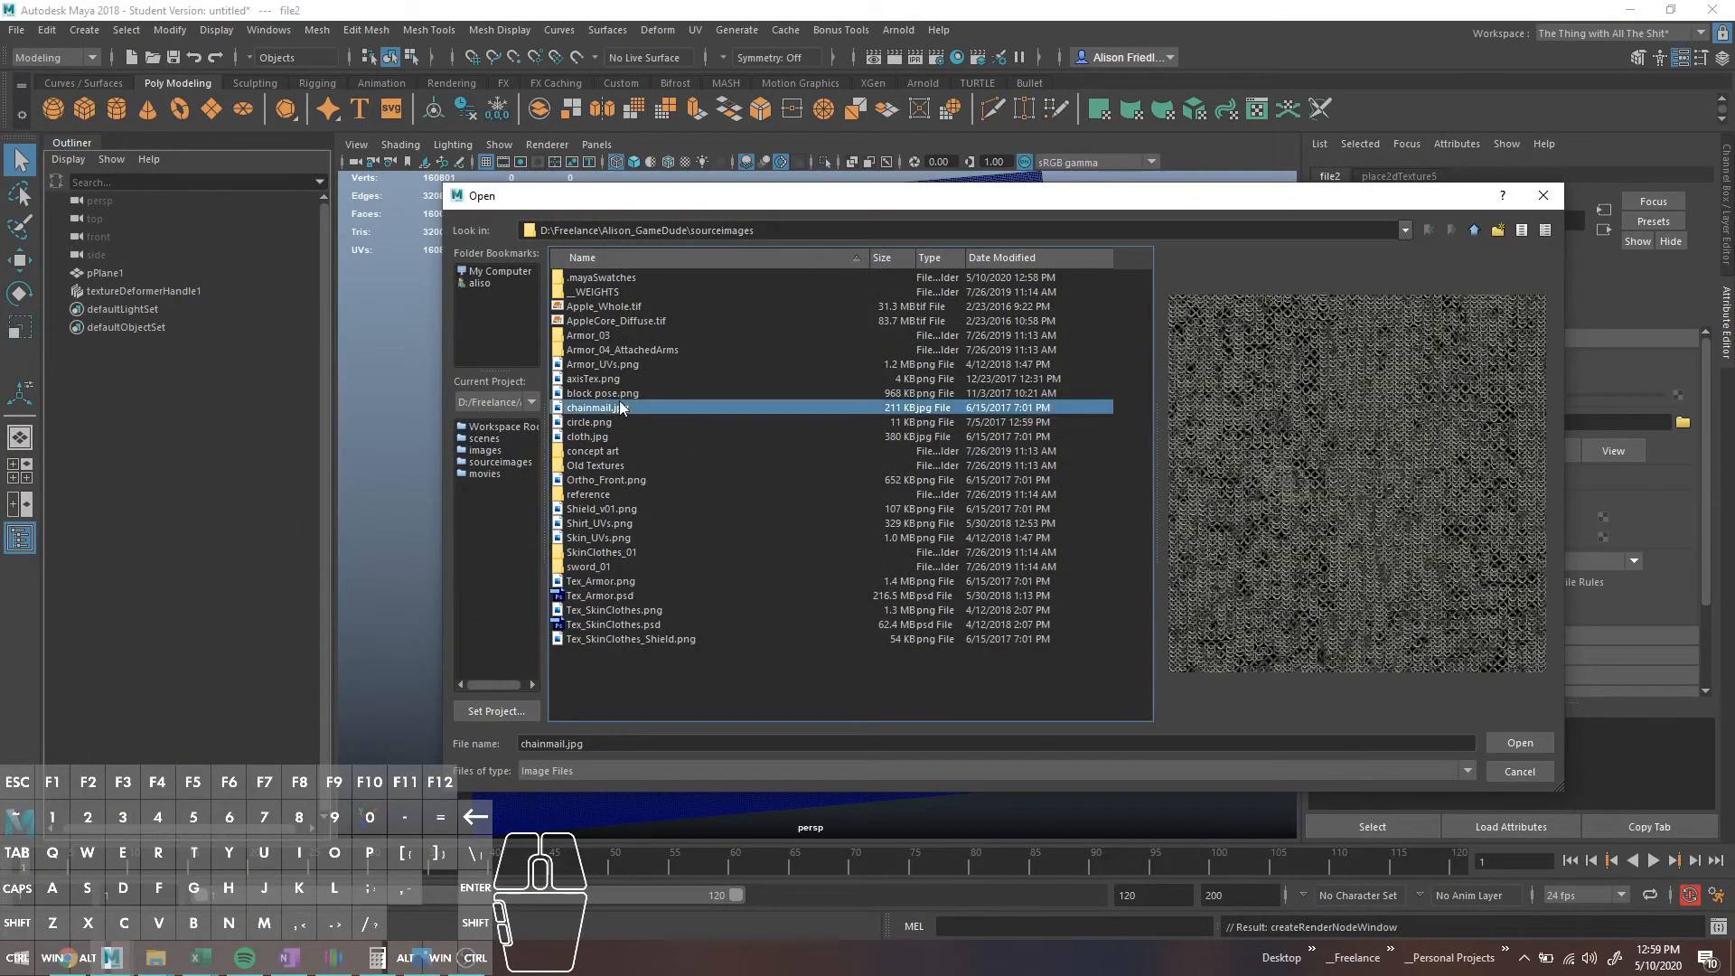
pyautogui.click(1499, 746)
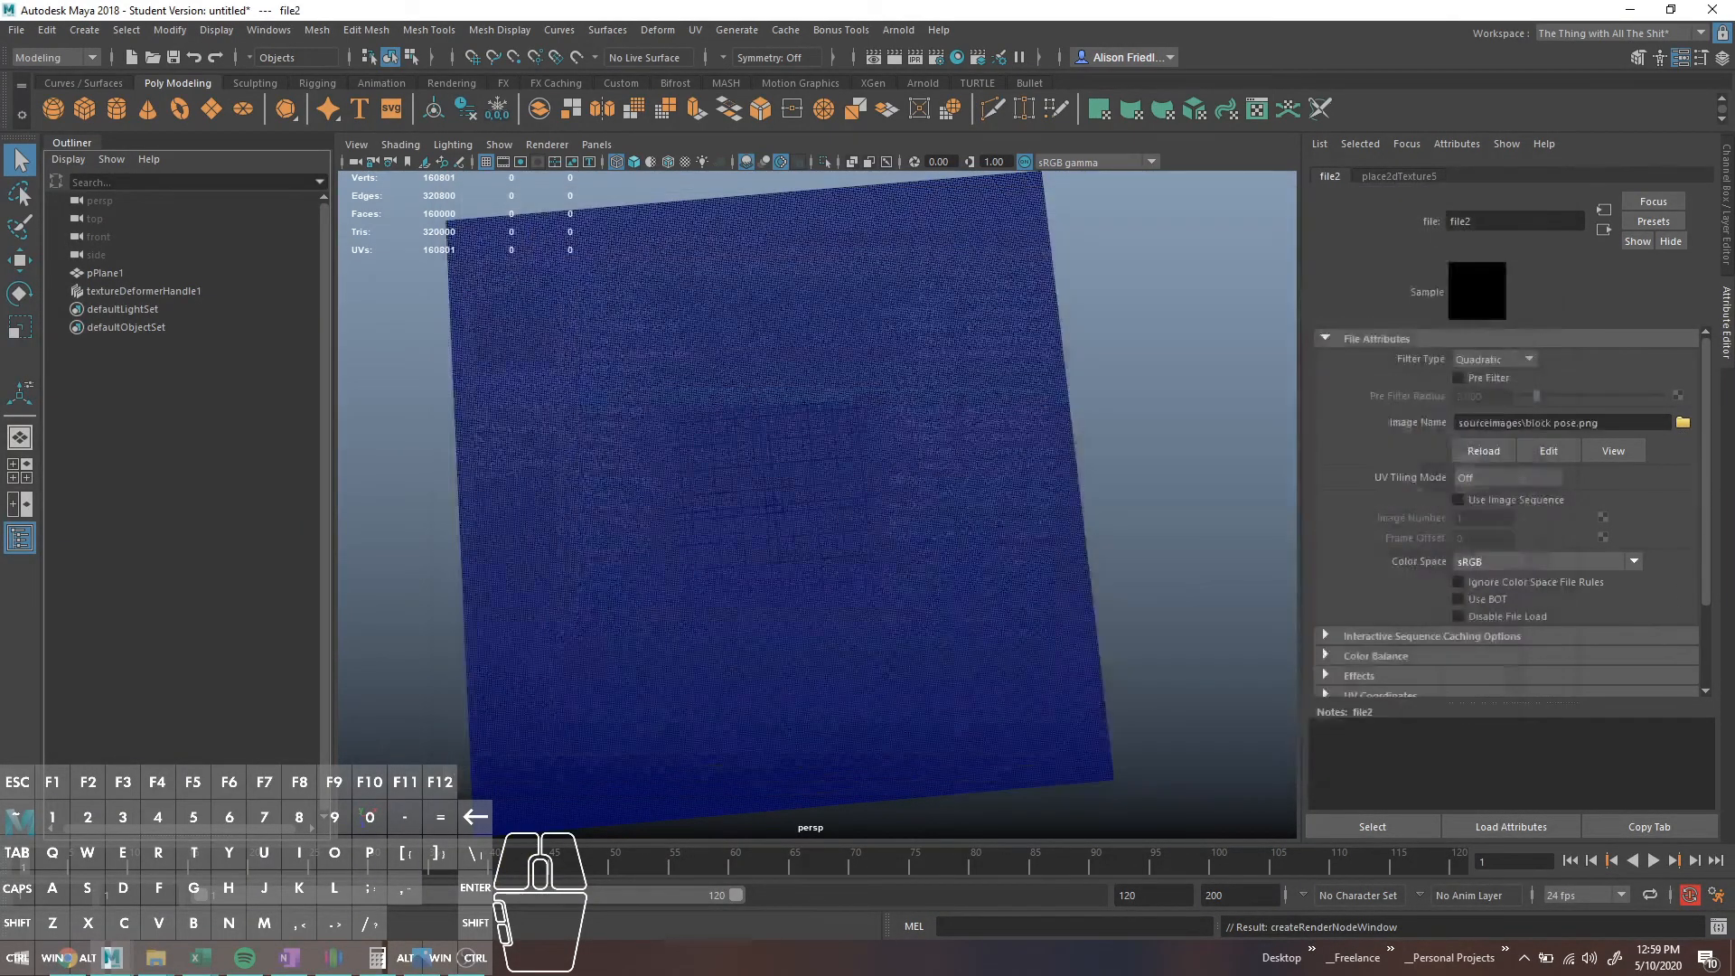
# Step: Inspect the image relief on the dense plane from above and at low angles in shaded display
pyautogui.click(615, 161)
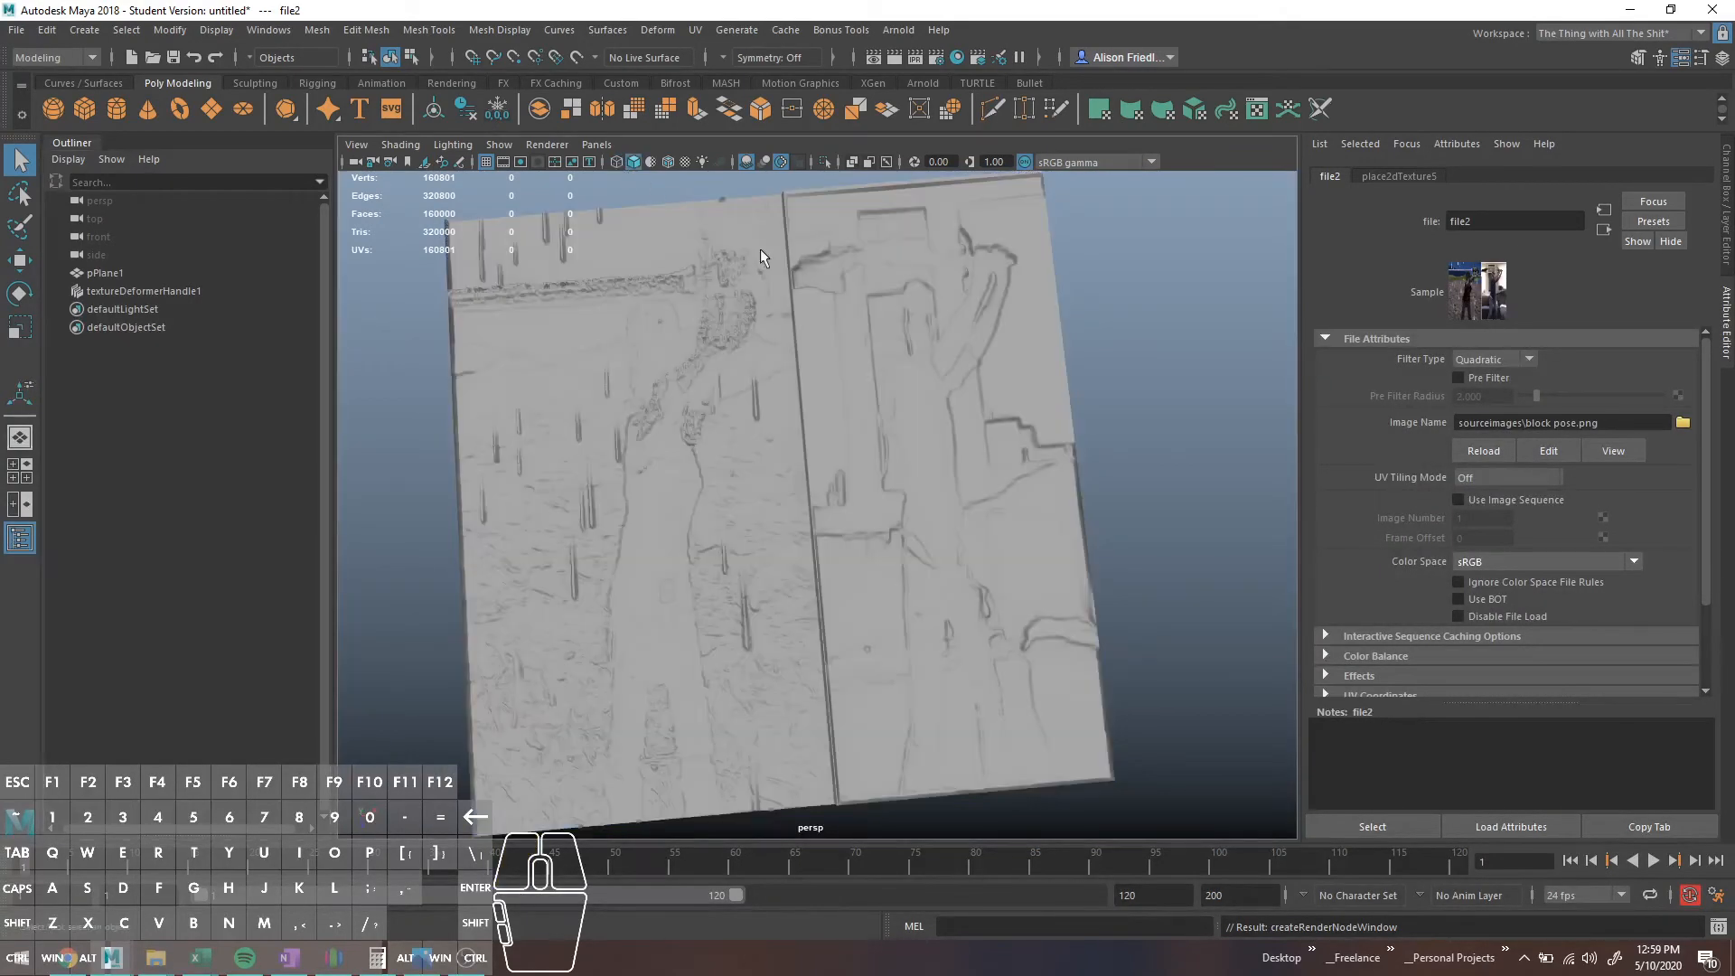
pyautogui.keyDown('alt'); pyautogui.moveTo(1191, 463); pyautogui.dragTo(1171, 489); pyautogui.keyUp('alt')
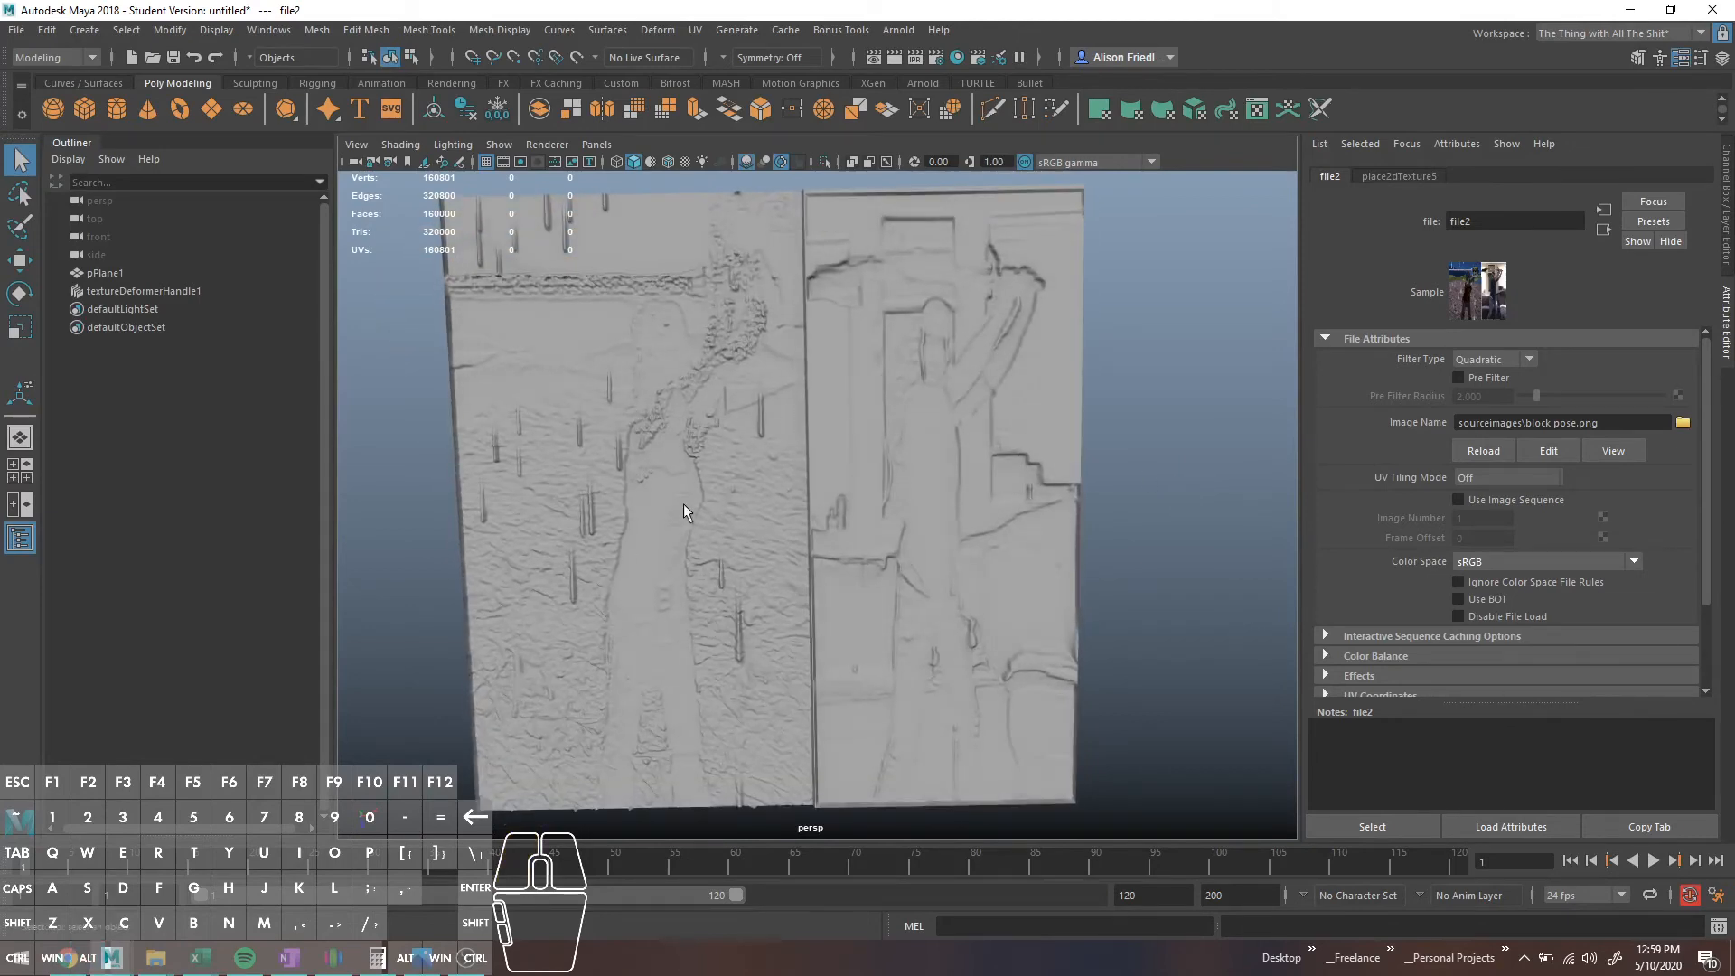
pyautogui.keyDown('alt'); pyautogui.moveTo(1182, 423); pyautogui.dragTo(1157, 363); pyautogui.keyUp('alt')
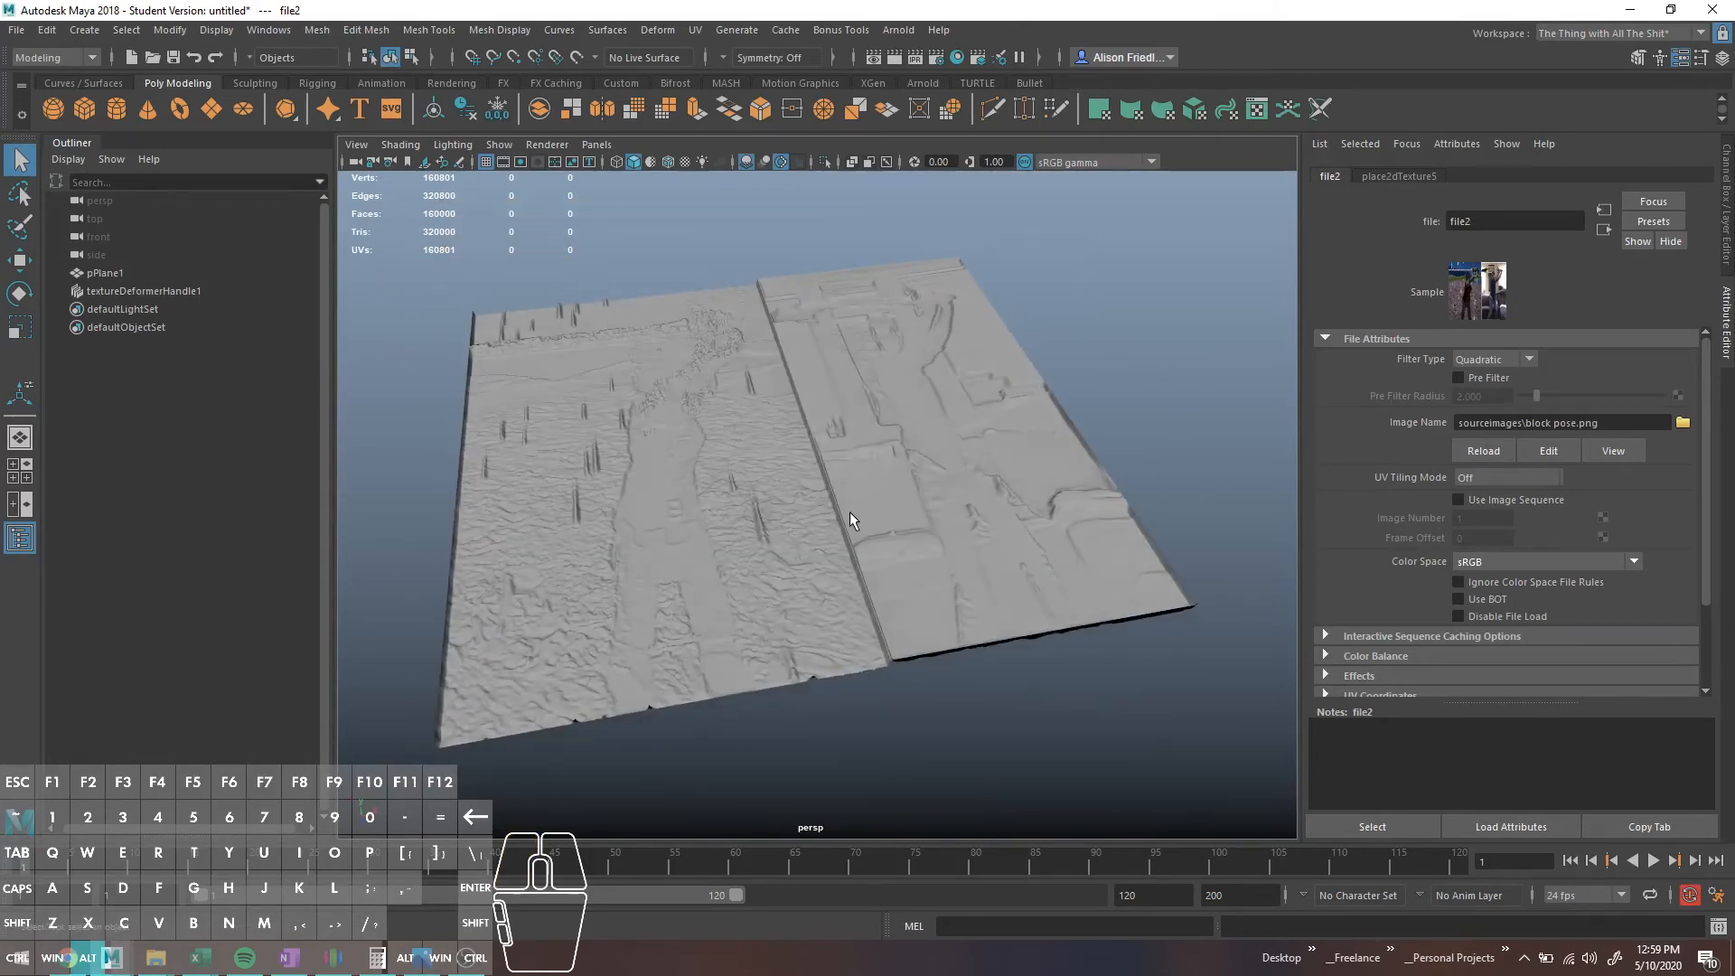
pyautogui.keyDown('alt'); pyautogui.moveTo(850, 519); pyautogui.dragTo(844, 474); pyautogui.keyUp('alt')
pyautogui.scroll(-5, 800, 432)
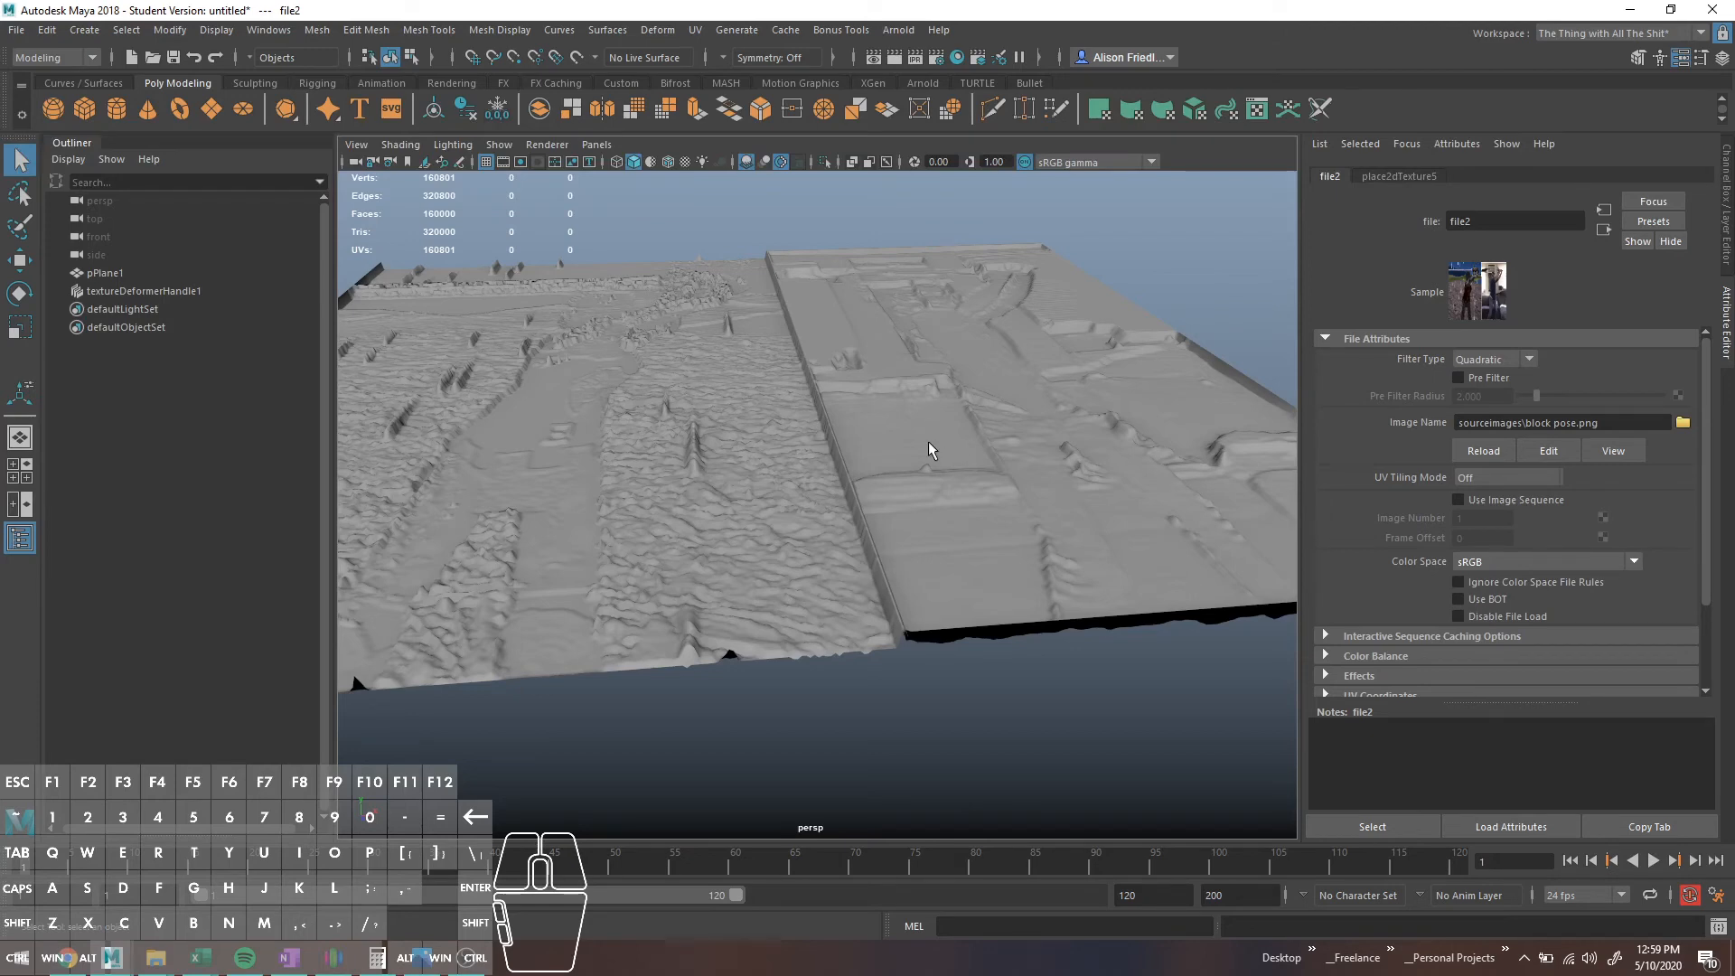
# Step: Open the UV Editor, close the UV Toolkit, and place the editor beside the relief plane
pyautogui.keyDown('alt'); pyautogui.moveTo(947, 343); pyautogui.dragTo(886, 428); pyautogui.keyUp('alt')
pyautogui.scroll(-5, 994, 456)
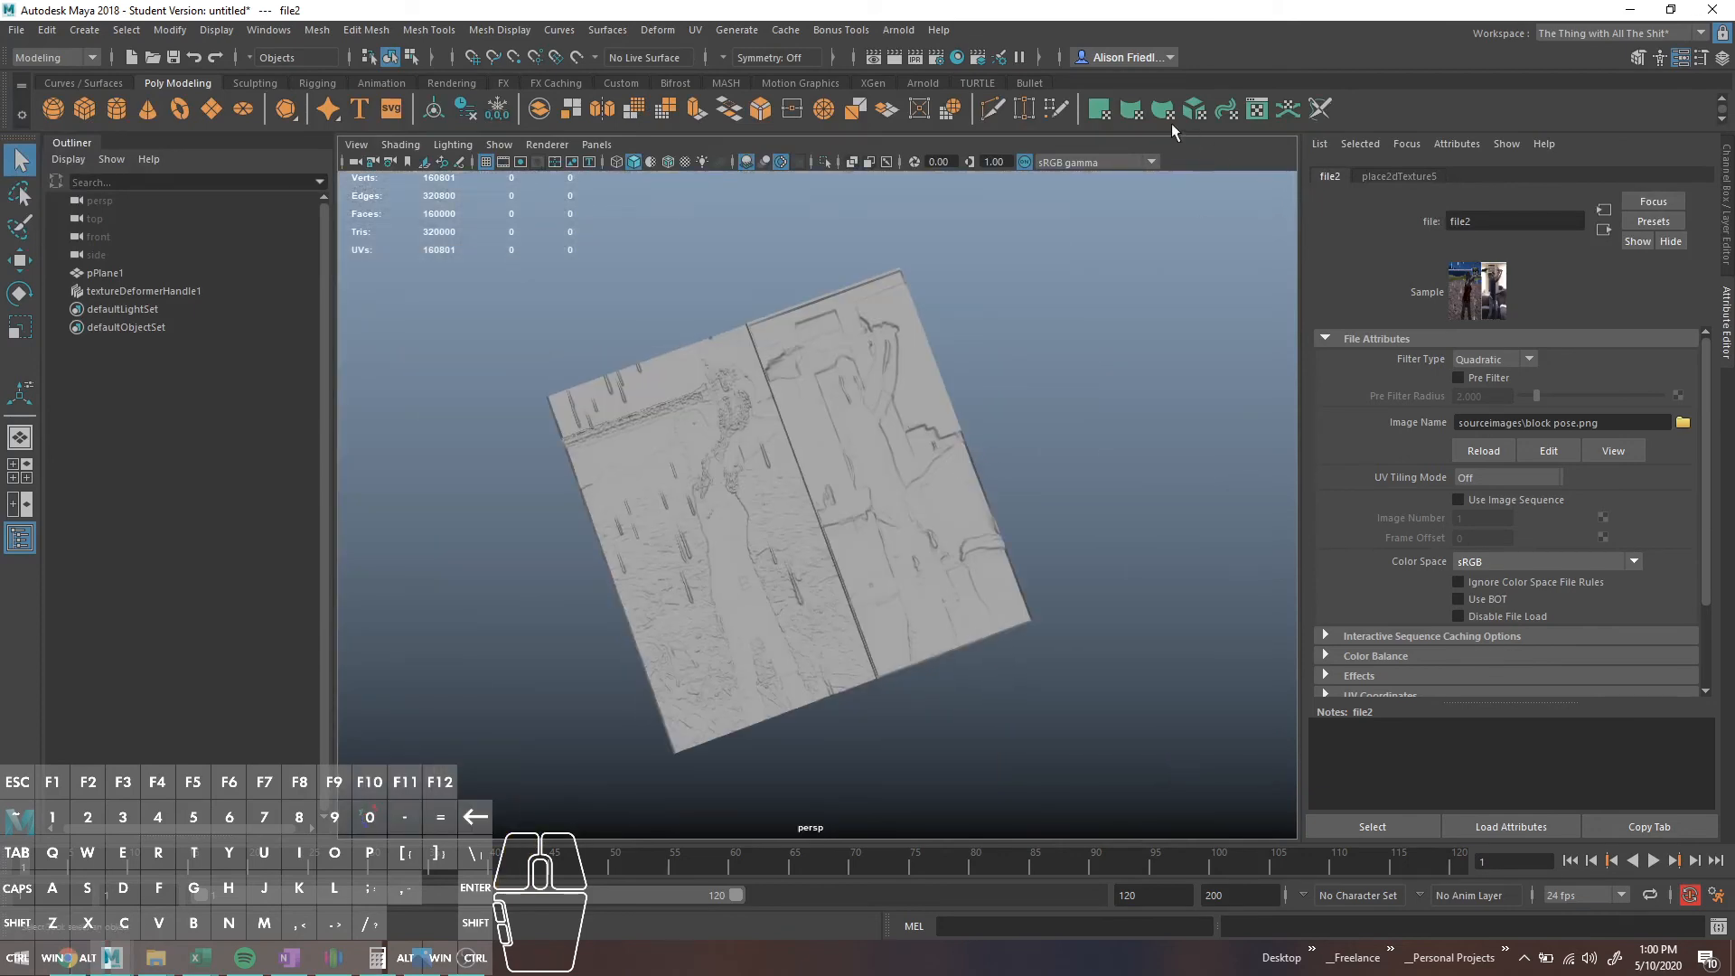
pyautogui.click(1265, 109)
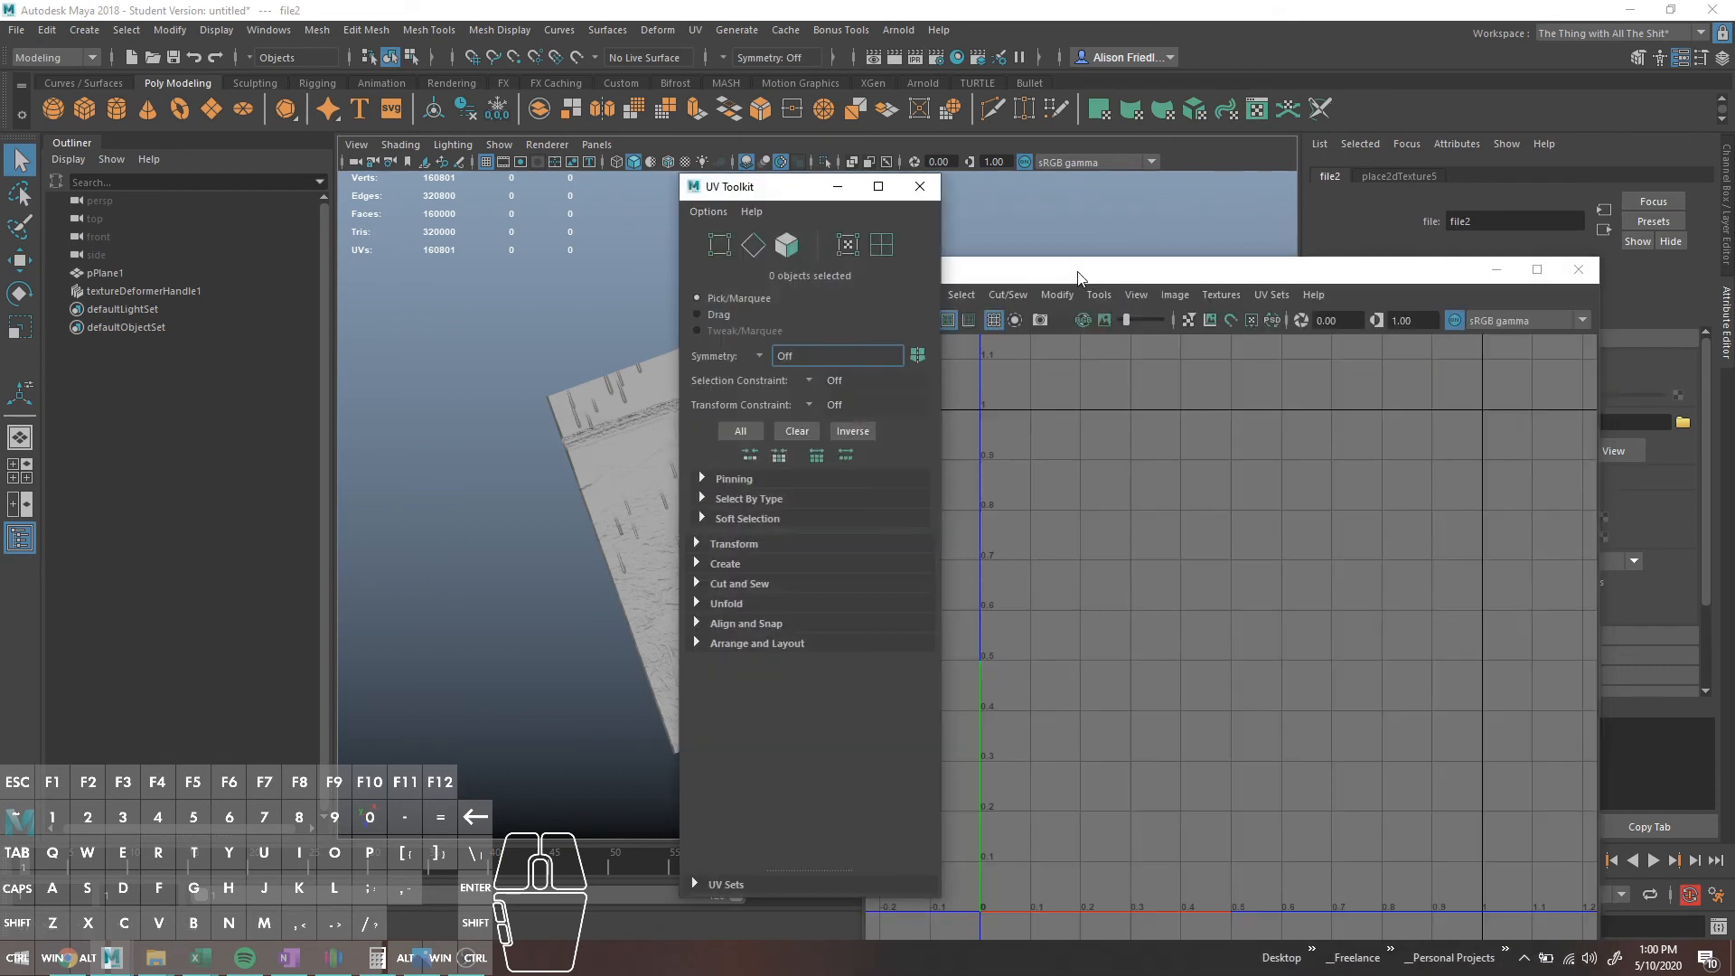
pyautogui.click(924, 195)
pyautogui.moveTo(1005, 268); pyautogui.dragTo(1147, 168)
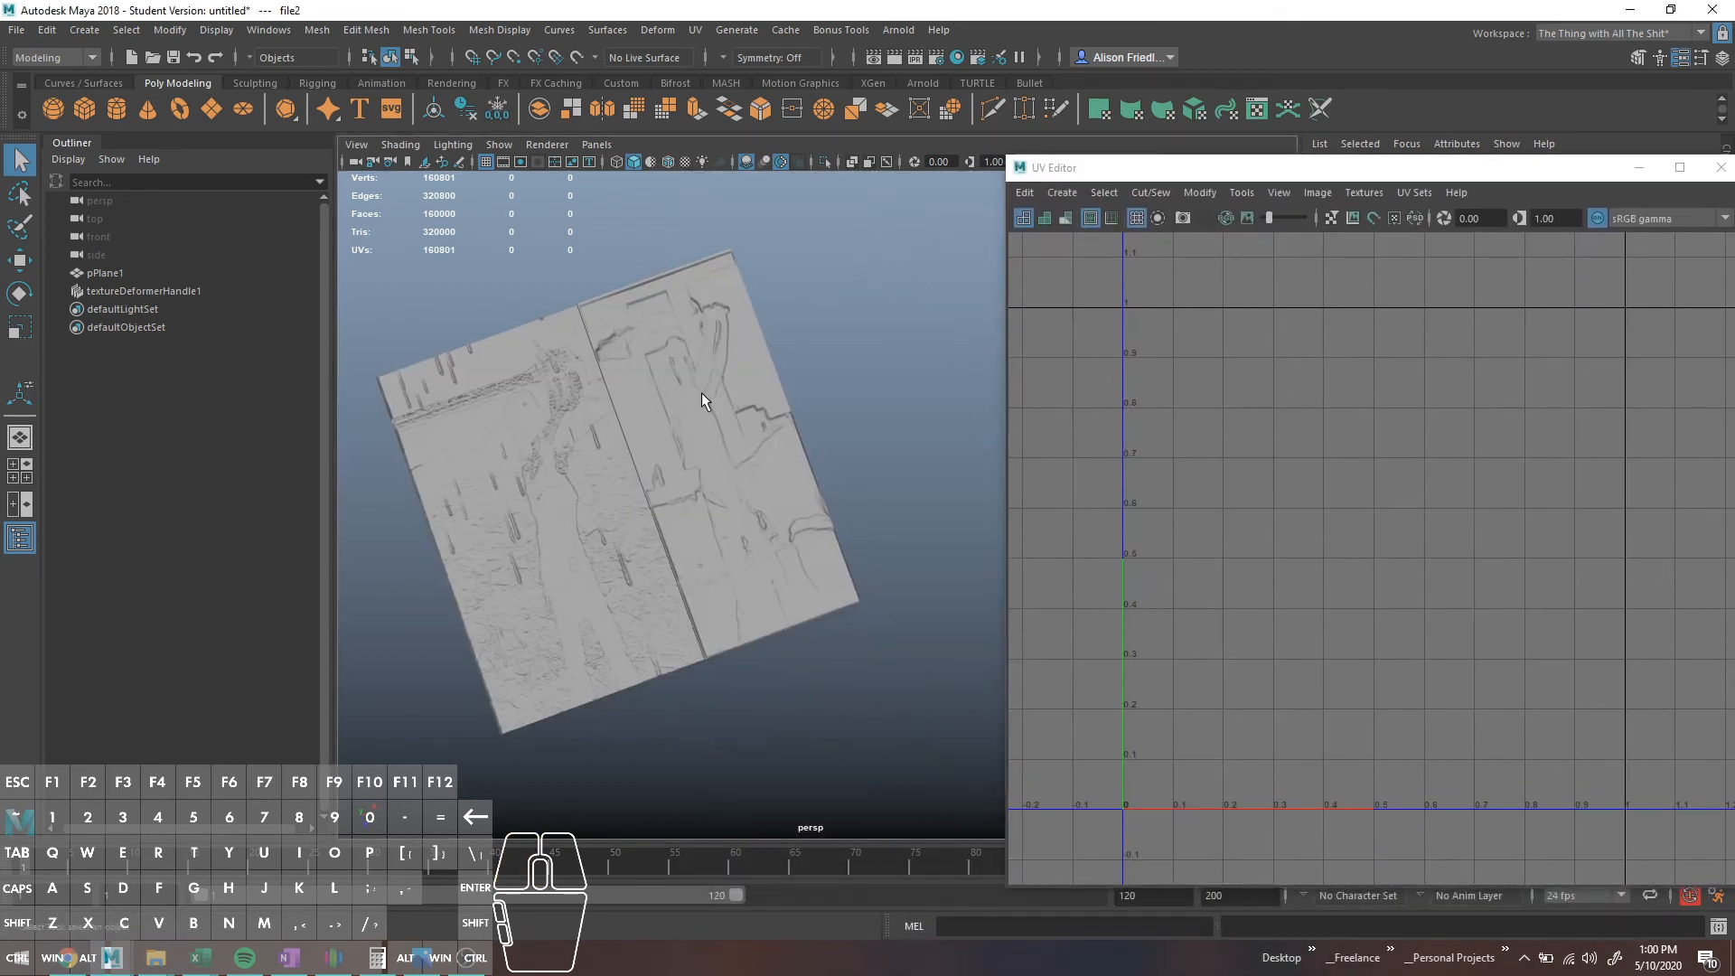
# Step: Display the plane's UVs in the UV Editor and select a small block of UVs at the shell's upper-left corner
pyautogui.click(702, 392)
pyautogui.moveTo(1218, 393); pyautogui.dragTo(1188, 377, button='right')
pyautogui.click(1209, 378)
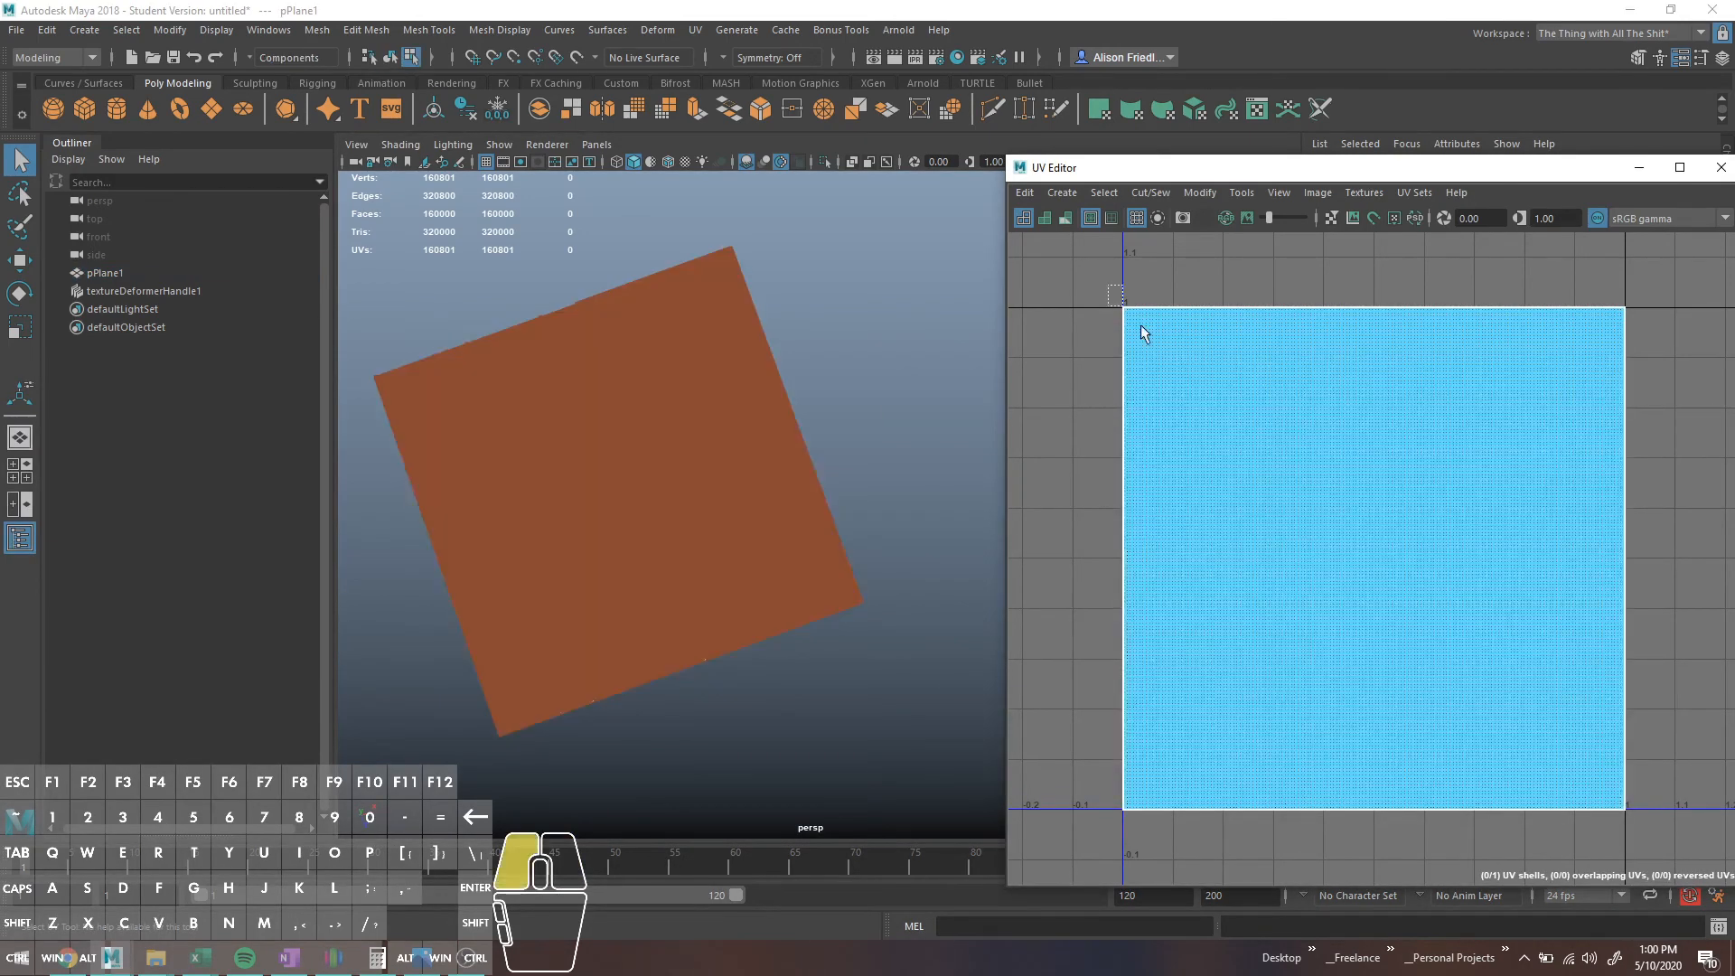
# Step: Turn on soft selection with a falloff covering nearly the whole shell and move the corner UVs to about the middle of the 0–1 UV space
pyautogui.press('b')
pyautogui.press('b')
pyautogui.press('b')
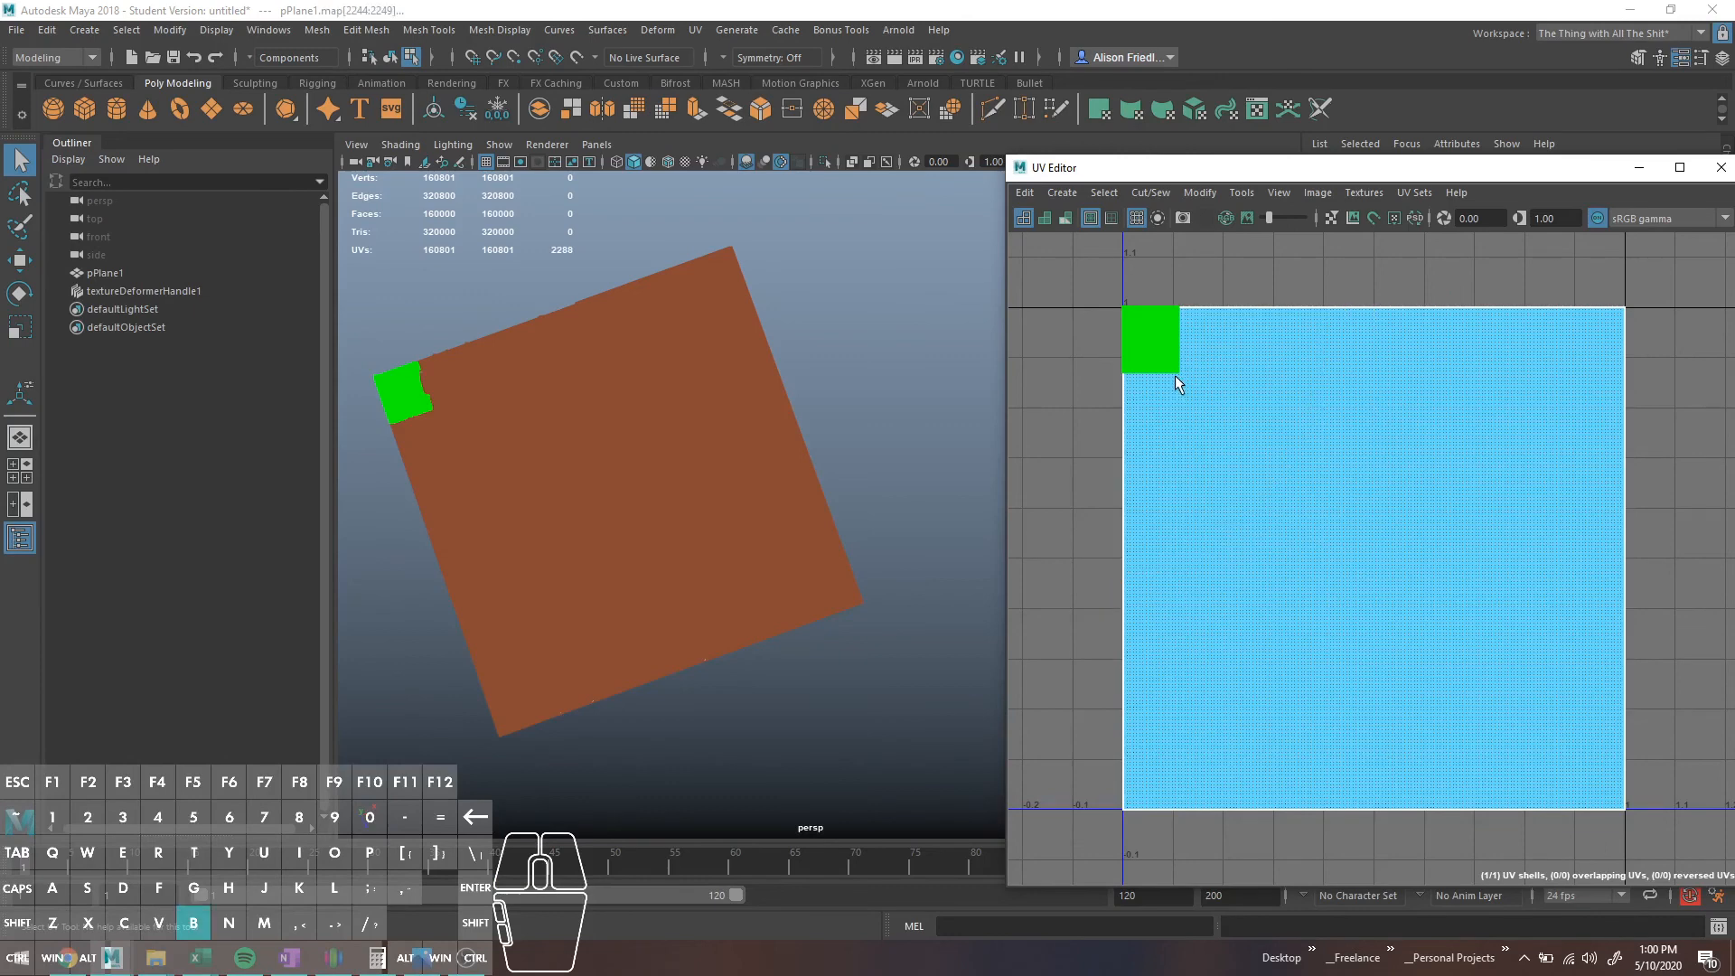
pyautogui.moveTo(1206, 395); pyautogui.dragTo(1657, 524, button='middle')
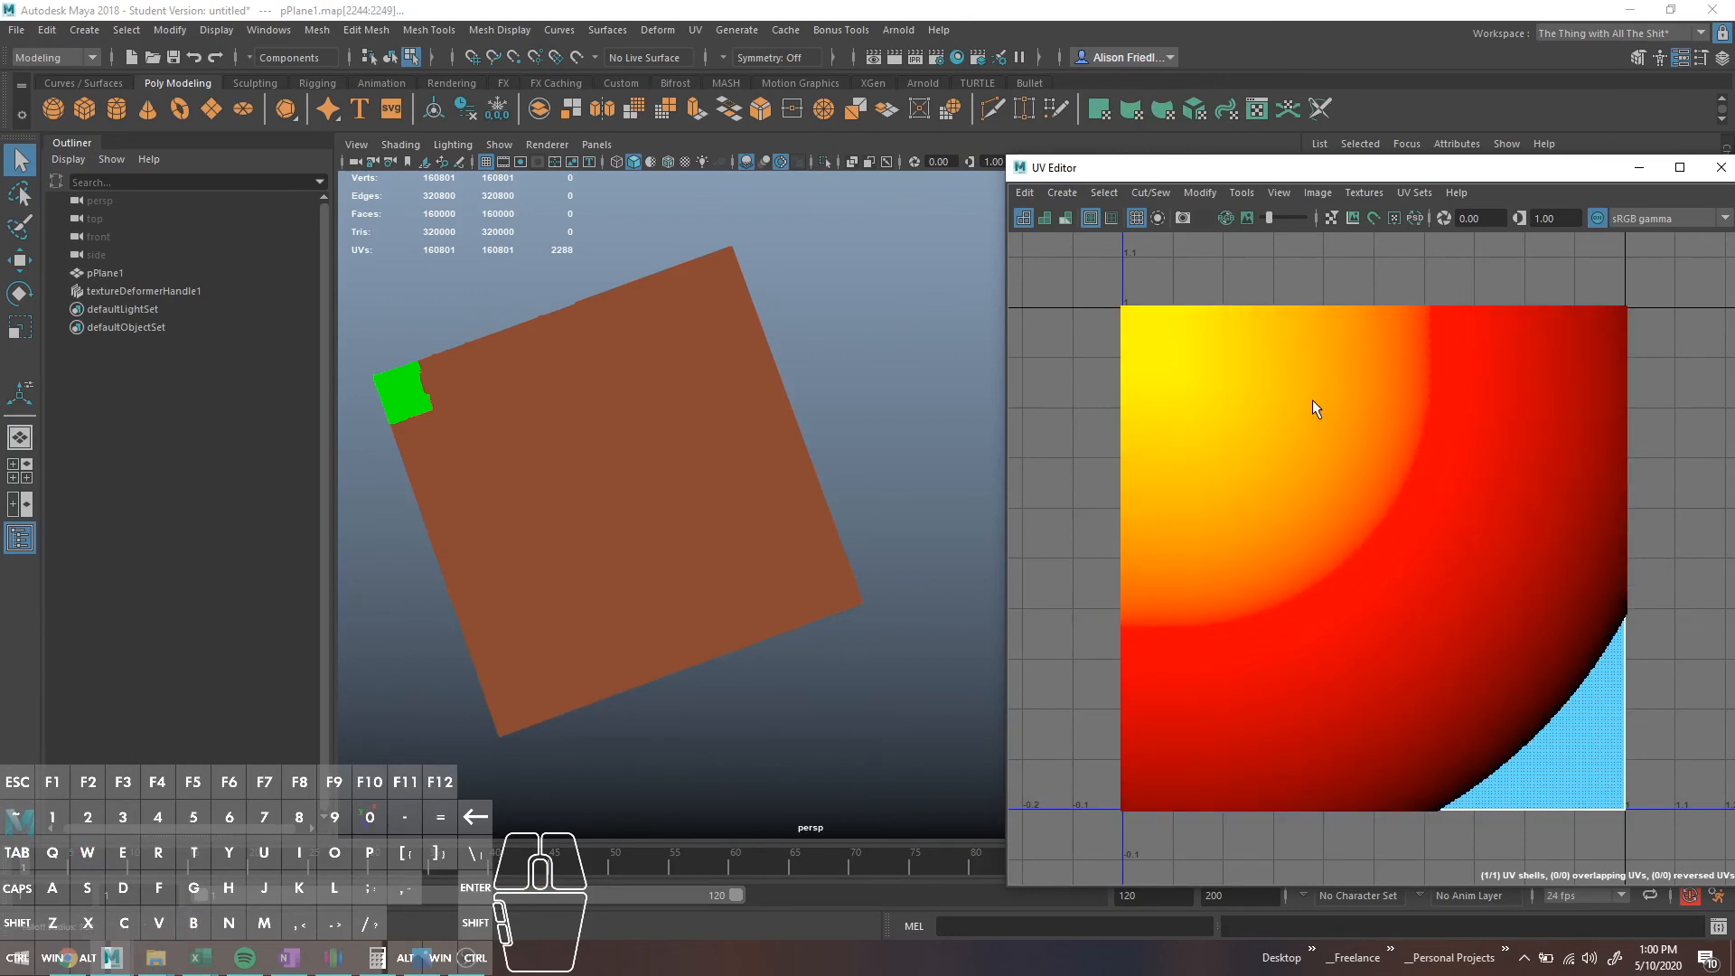
pyautogui.press('w')
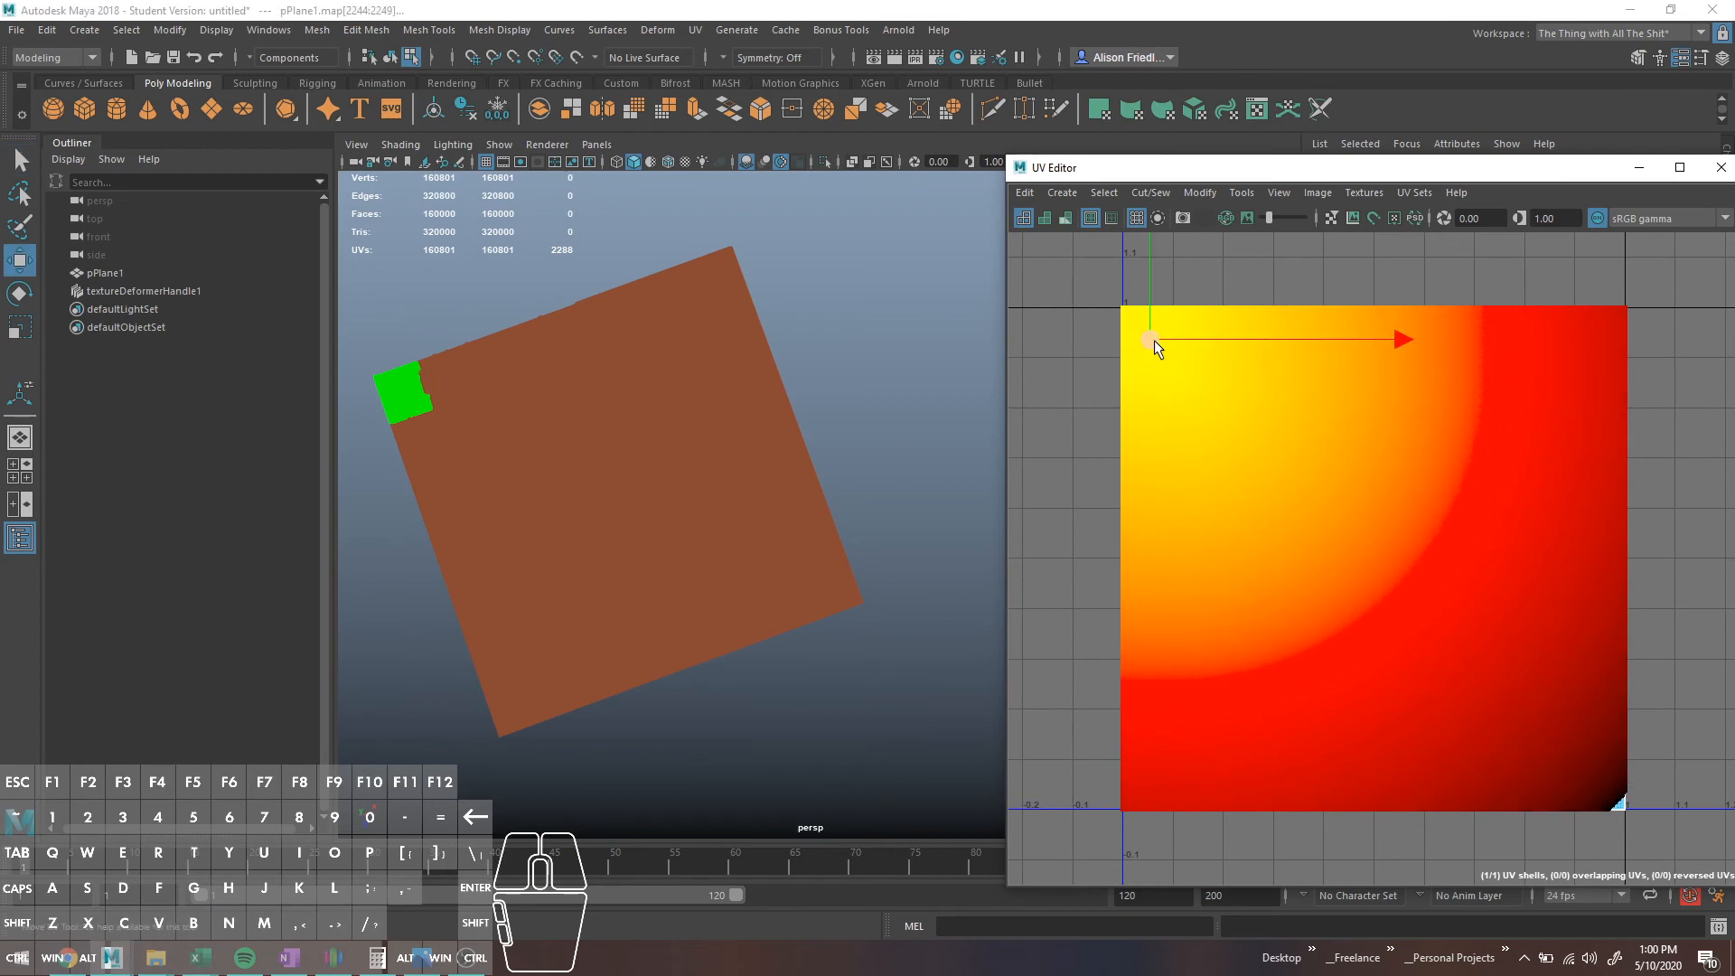
pyautogui.moveTo(1306, 457); pyautogui.dragTo(1405, 550, button='middle')
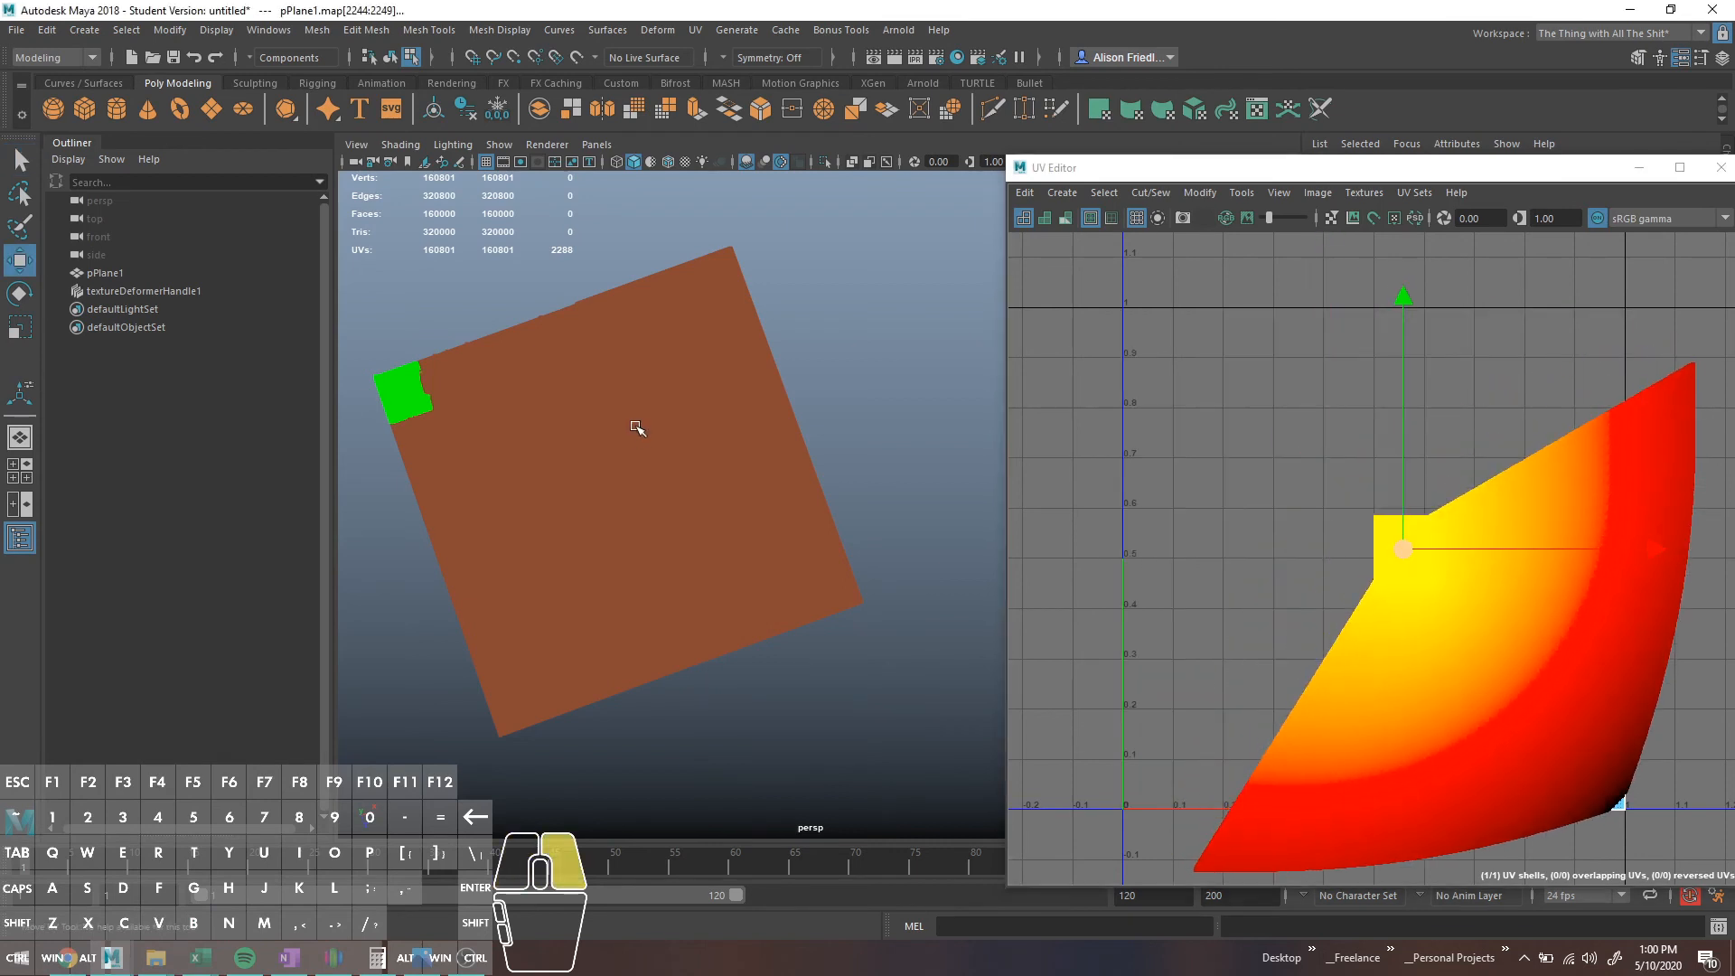
# Step: Return to object selection, deselect the plane, and examine its relief up close for any effect of the UV edit
pyautogui.moveTo(639, 425); pyautogui.dragTo(837, 347, button='right')
pyautogui.click(839, 344)
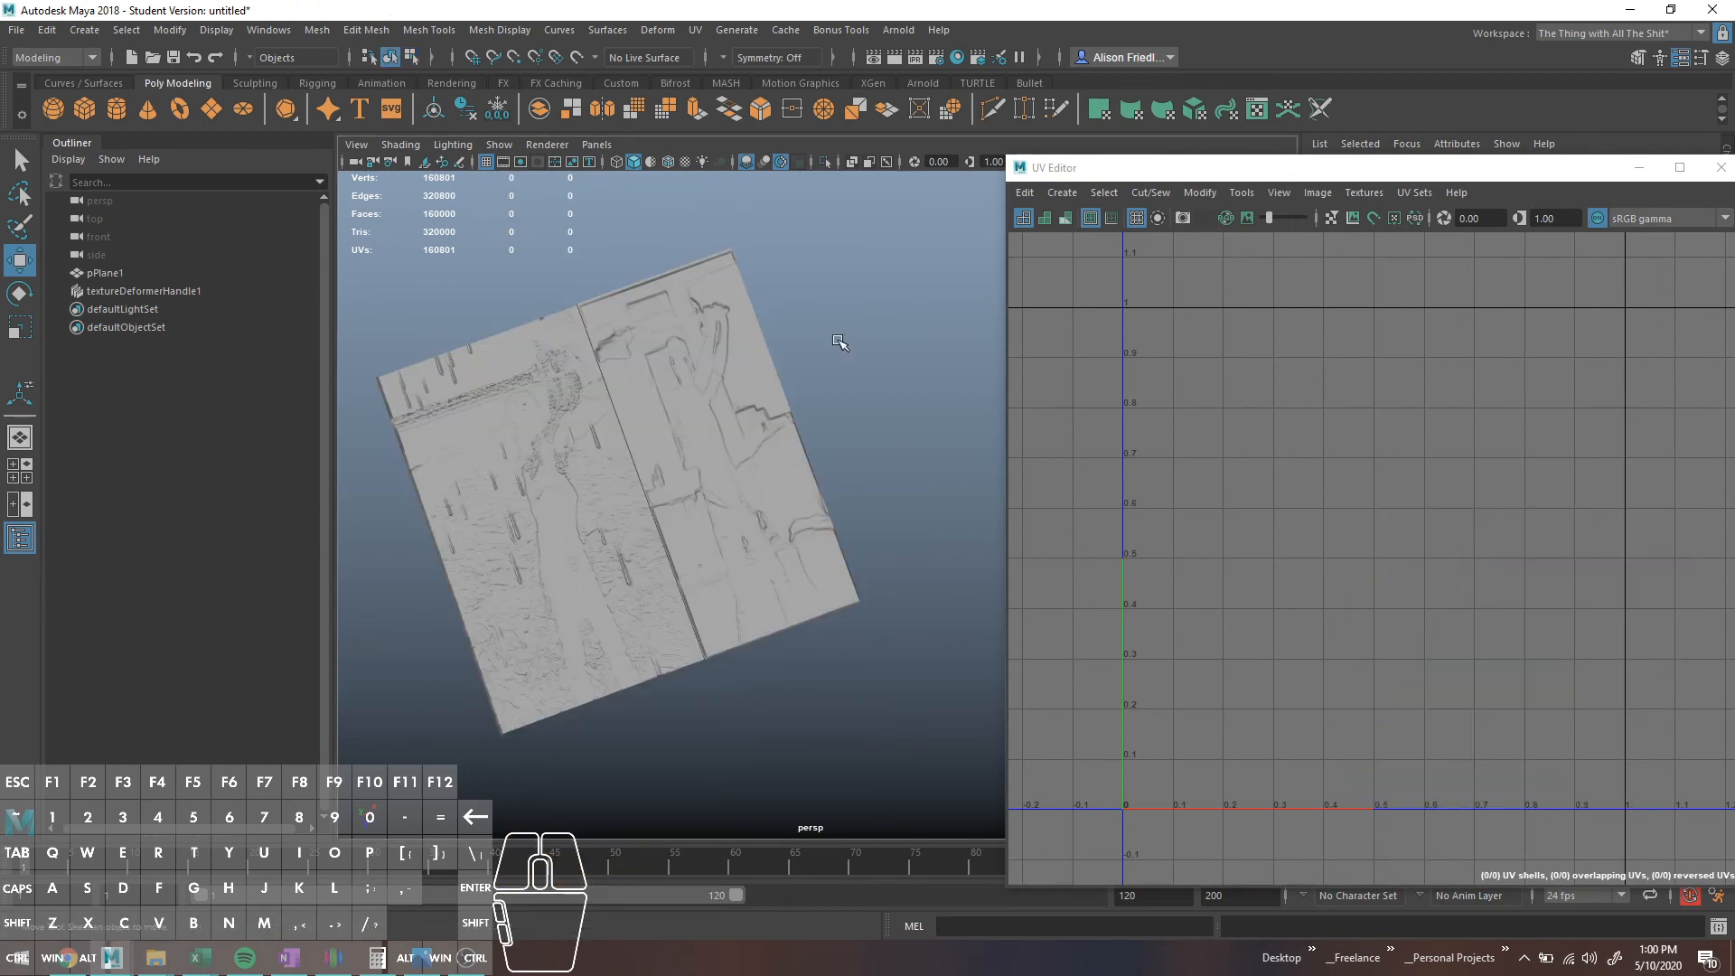
pyautogui.scroll(4, 838, 344)
pyautogui.keyDown('alt'); pyautogui.scroll(2, 817, 451); pyautogui.keyUp('alt')
pyautogui.keyDown('alt'); pyautogui.moveTo(817, 451); pyautogui.dragTo(1316, 353, button='middle'); pyautogui.keyUp('alt')
pyautogui.scroll(-3, 1063, 393)
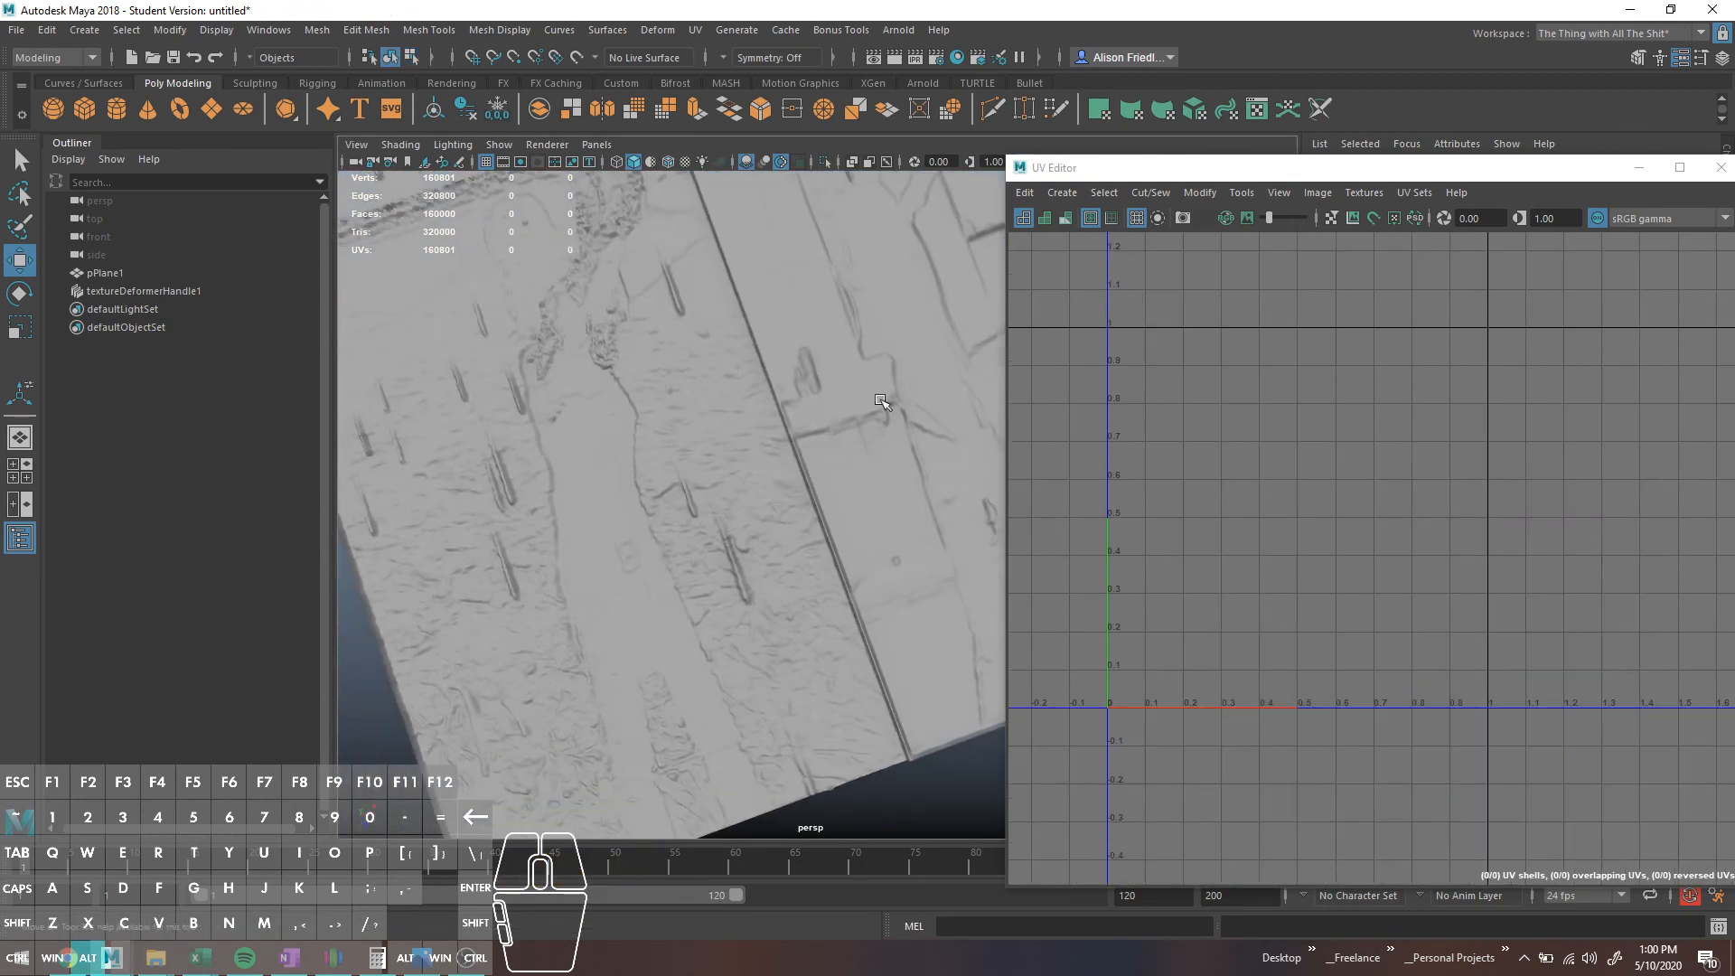
pyautogui.scroll(-2, 868, 425)
pyautogui.keyDown('alt'); pyautogui.moveTo(852, 448); pyautogui.dragTo(803, 418); pyautogui.keyUp('alt')
# Step: Select the plane to compare its distorted UV layout with the relief, and deselect it to view the whole surface
pyautogui.click(774, 348)
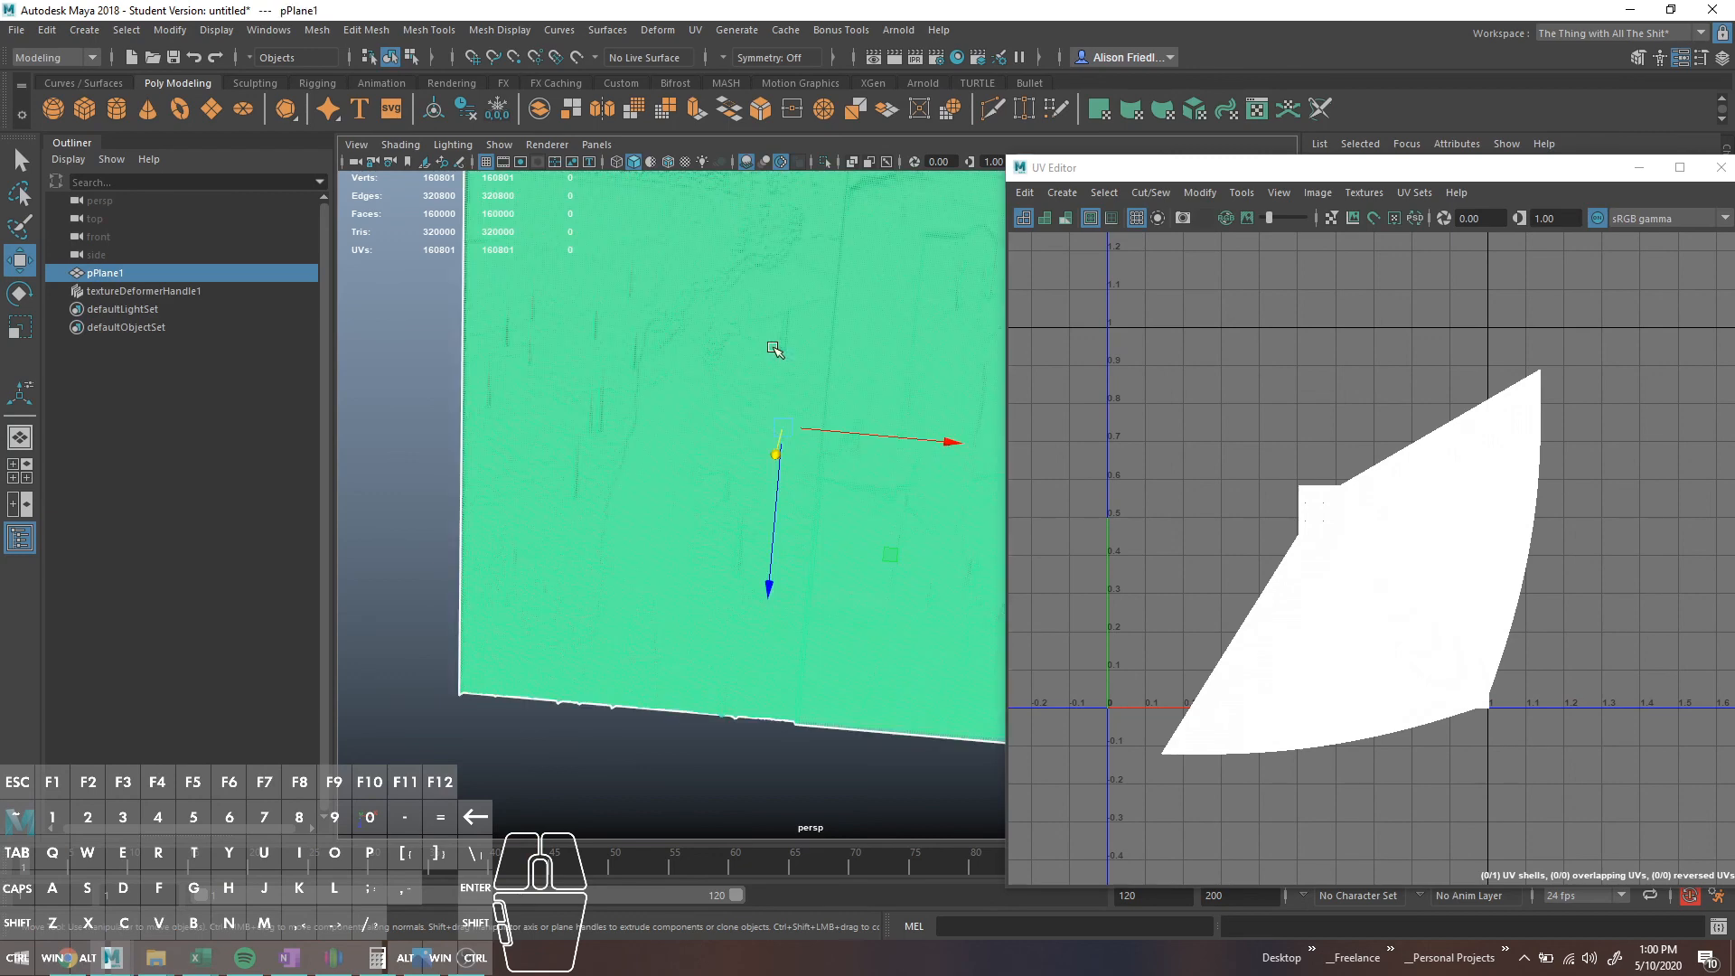
pyautogui.keyDown('alt'); pyautogui.moveTo(835, 353); pyautogui.dragTo(768, 508, button='middle'); pyautogui.keyUp('alt')
pyautogui.scroll(-3, 773, 488)
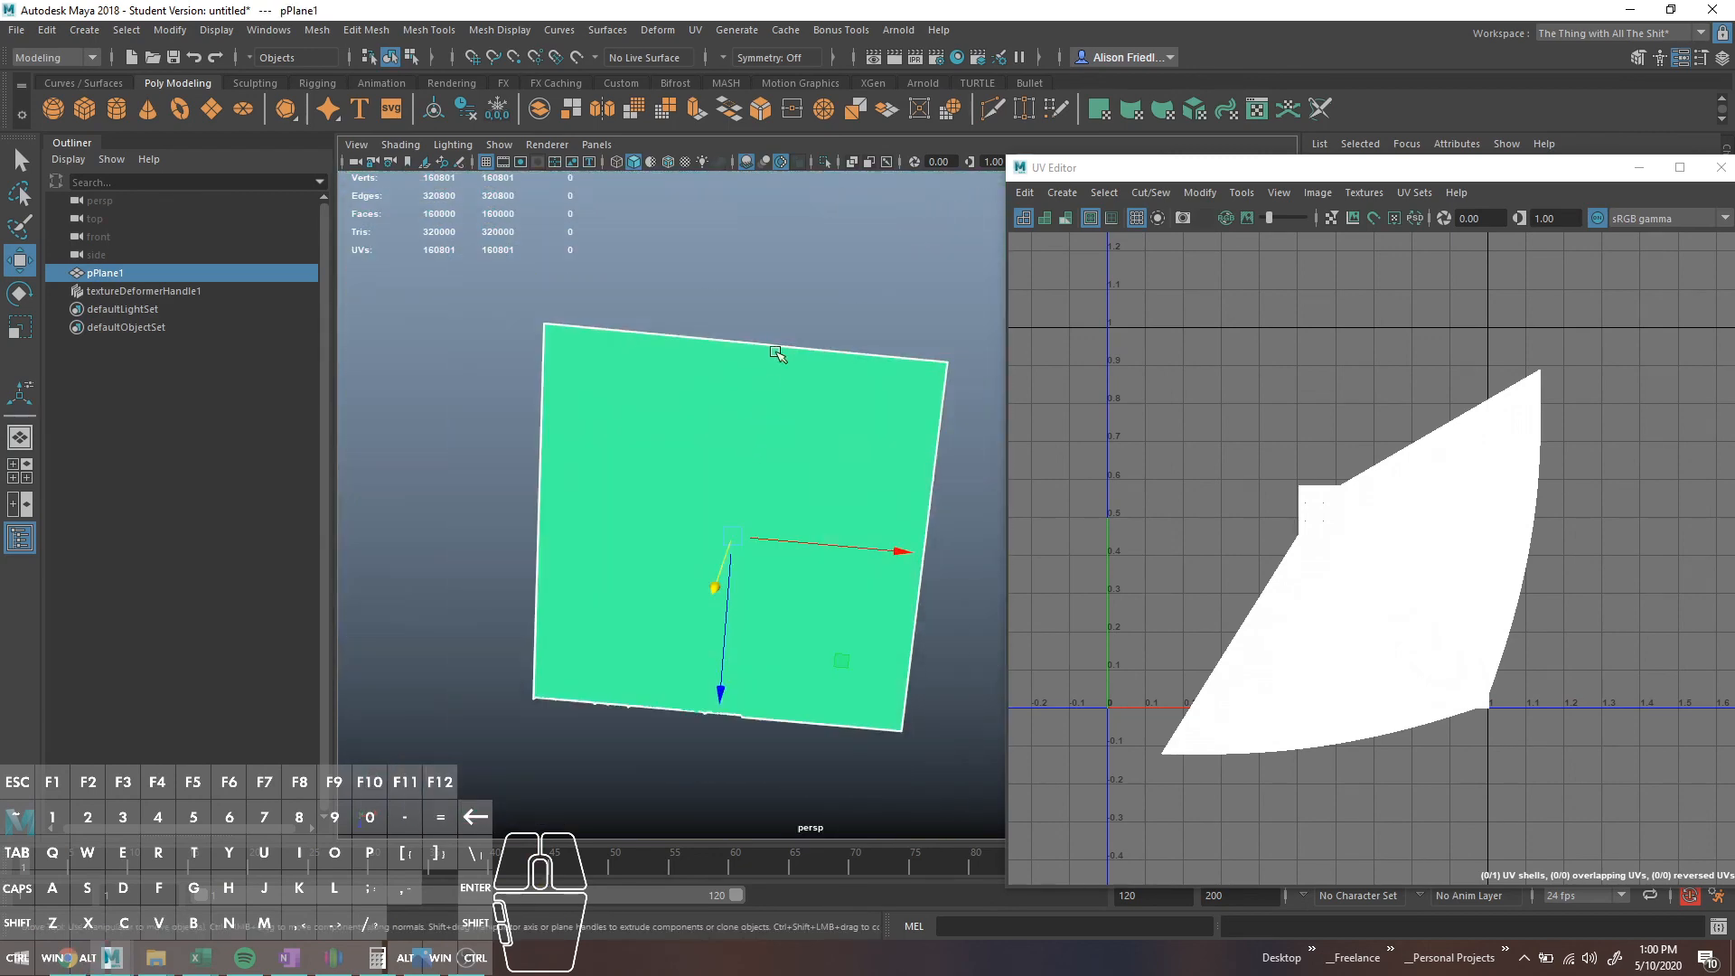
pyautogui.click(776, 277)
pyautogui.keyDown('alt'); pyautogui.moveTo(576, 352); pyautogui.dragTo(777, 398); pyautogui.keyUp('alt')
# Step: Select the texture deformer's handle and minimize the UV Editor to reach the deformer's attributes
pyautogui.click(214, 293)
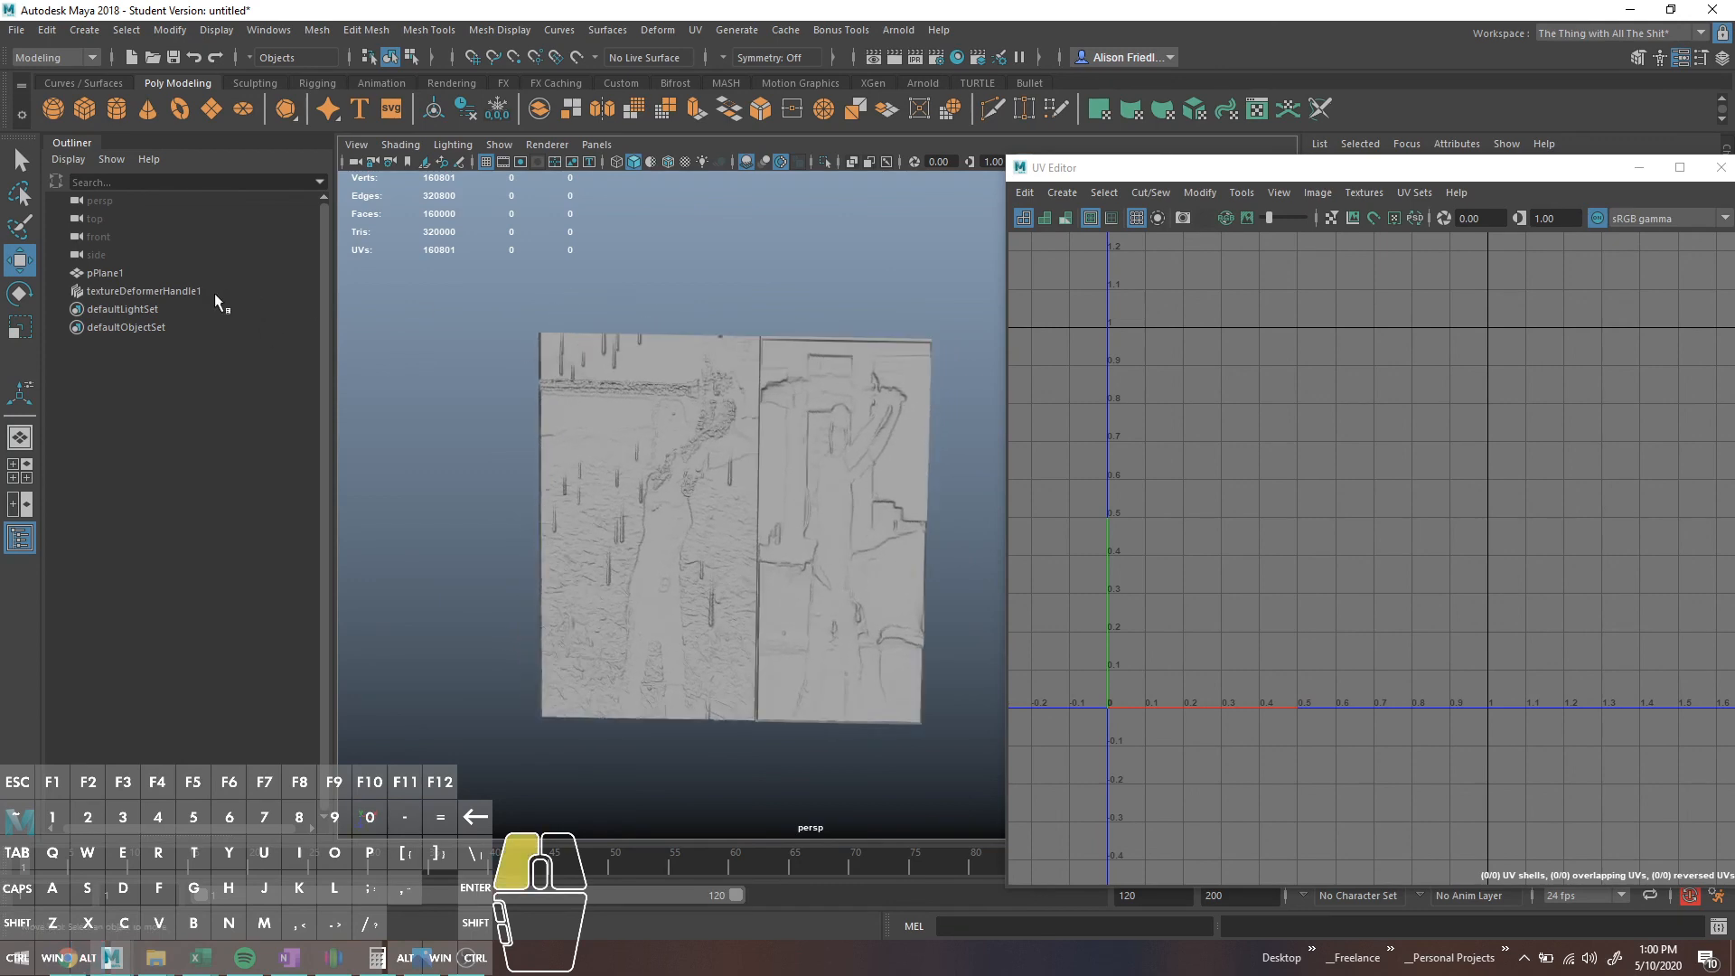
pyautogui.click(1638, 169)
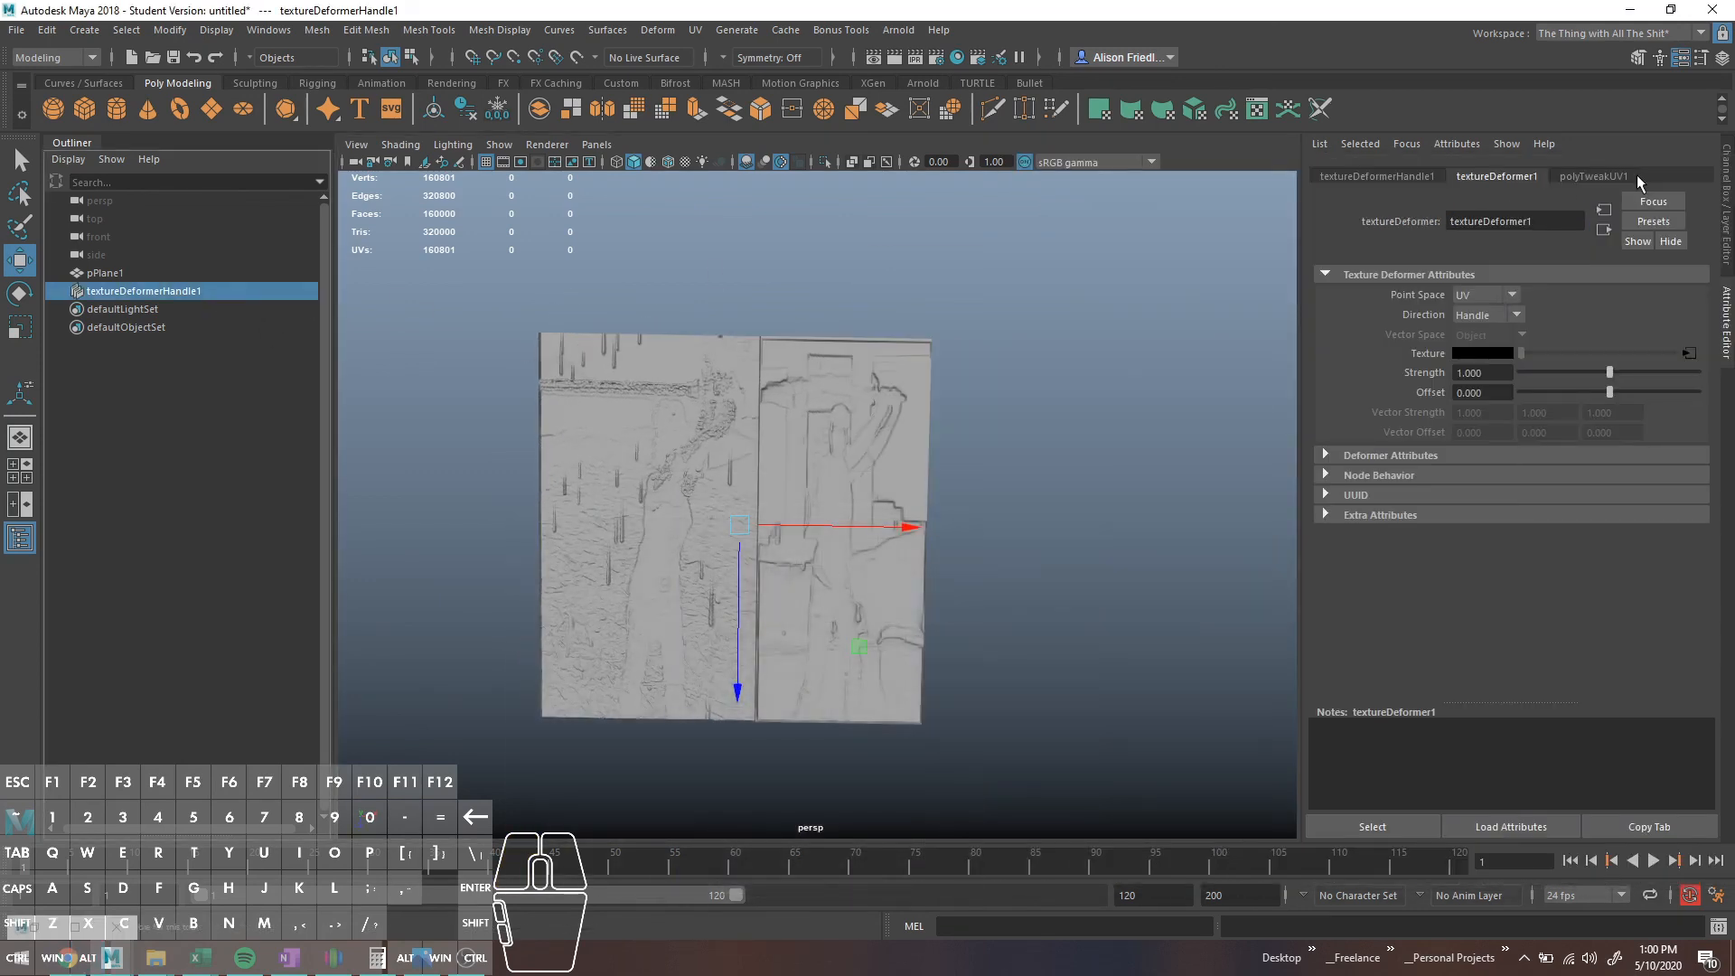